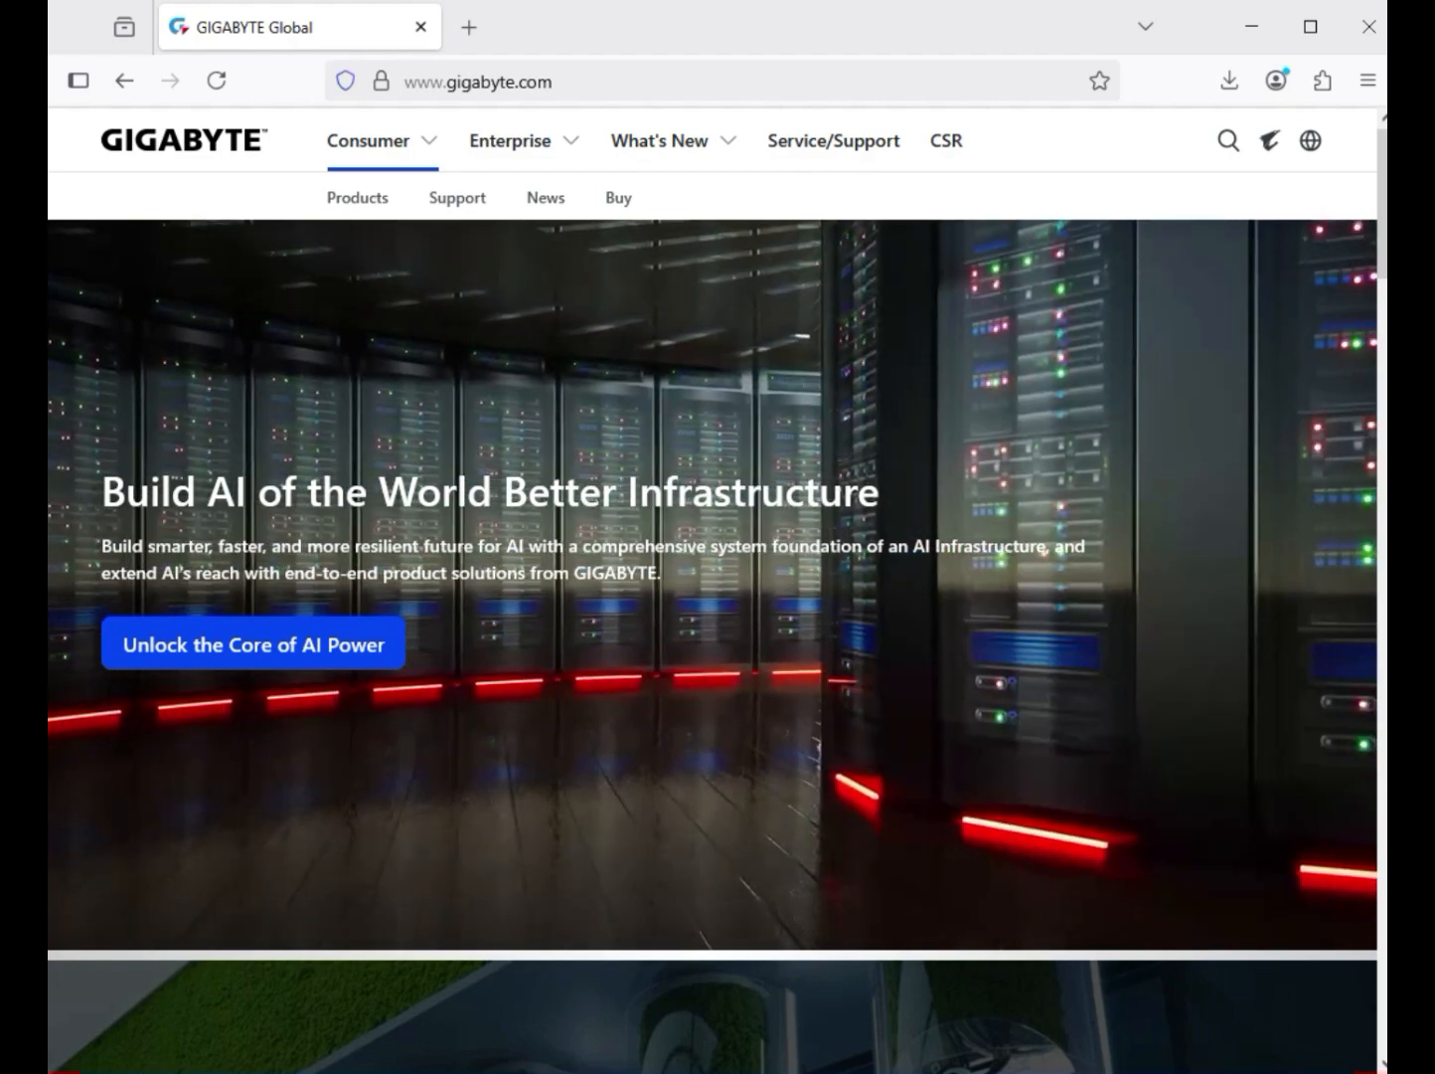
# Step: Search the GIGABYTE site for "X870 AORUS ELITE WIFI7" and filter the results to products
pyautogui.click(1229, 140)
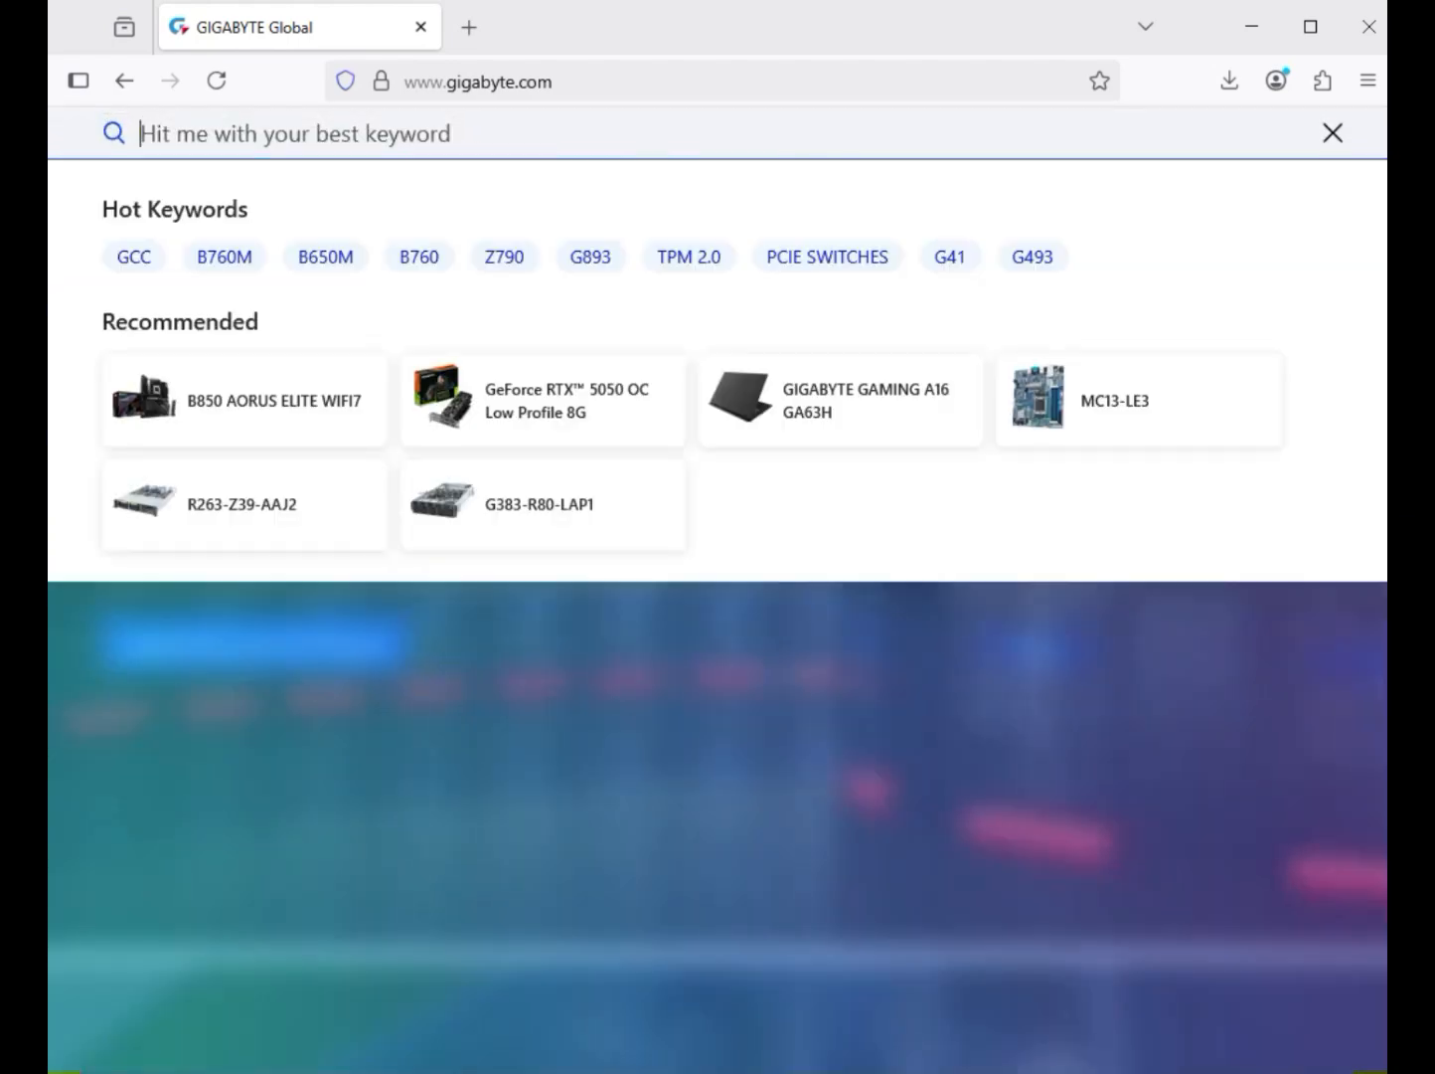
pyautogui.write('X870 AORUS ELITE WIFI7')
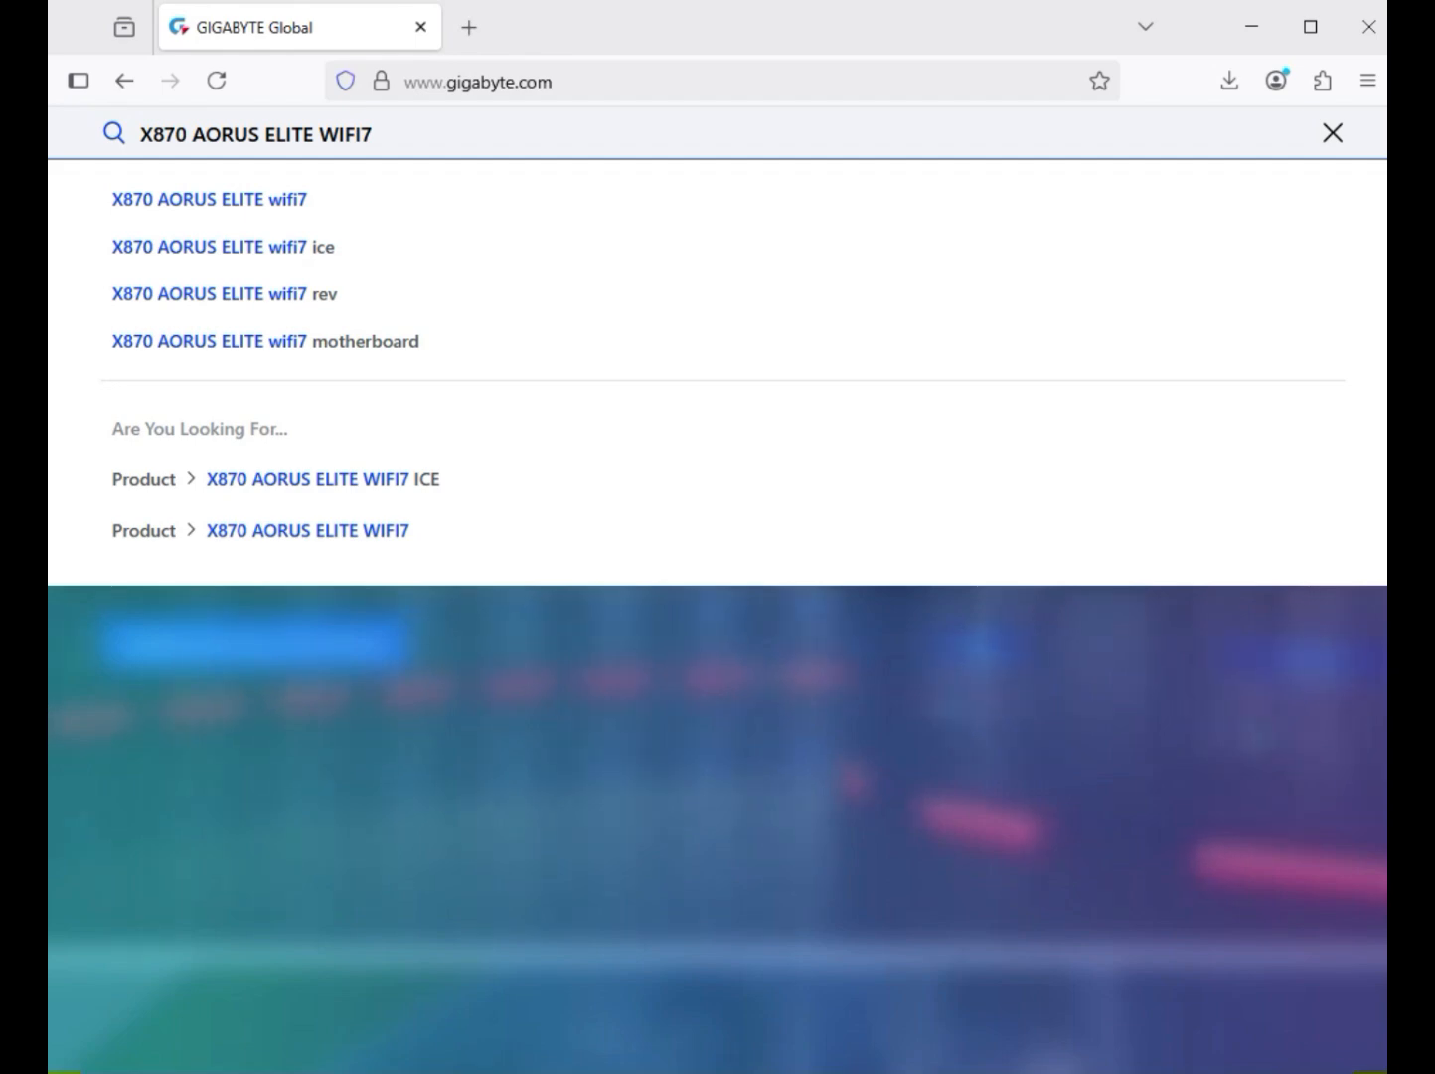
pyautogui.press('Return')
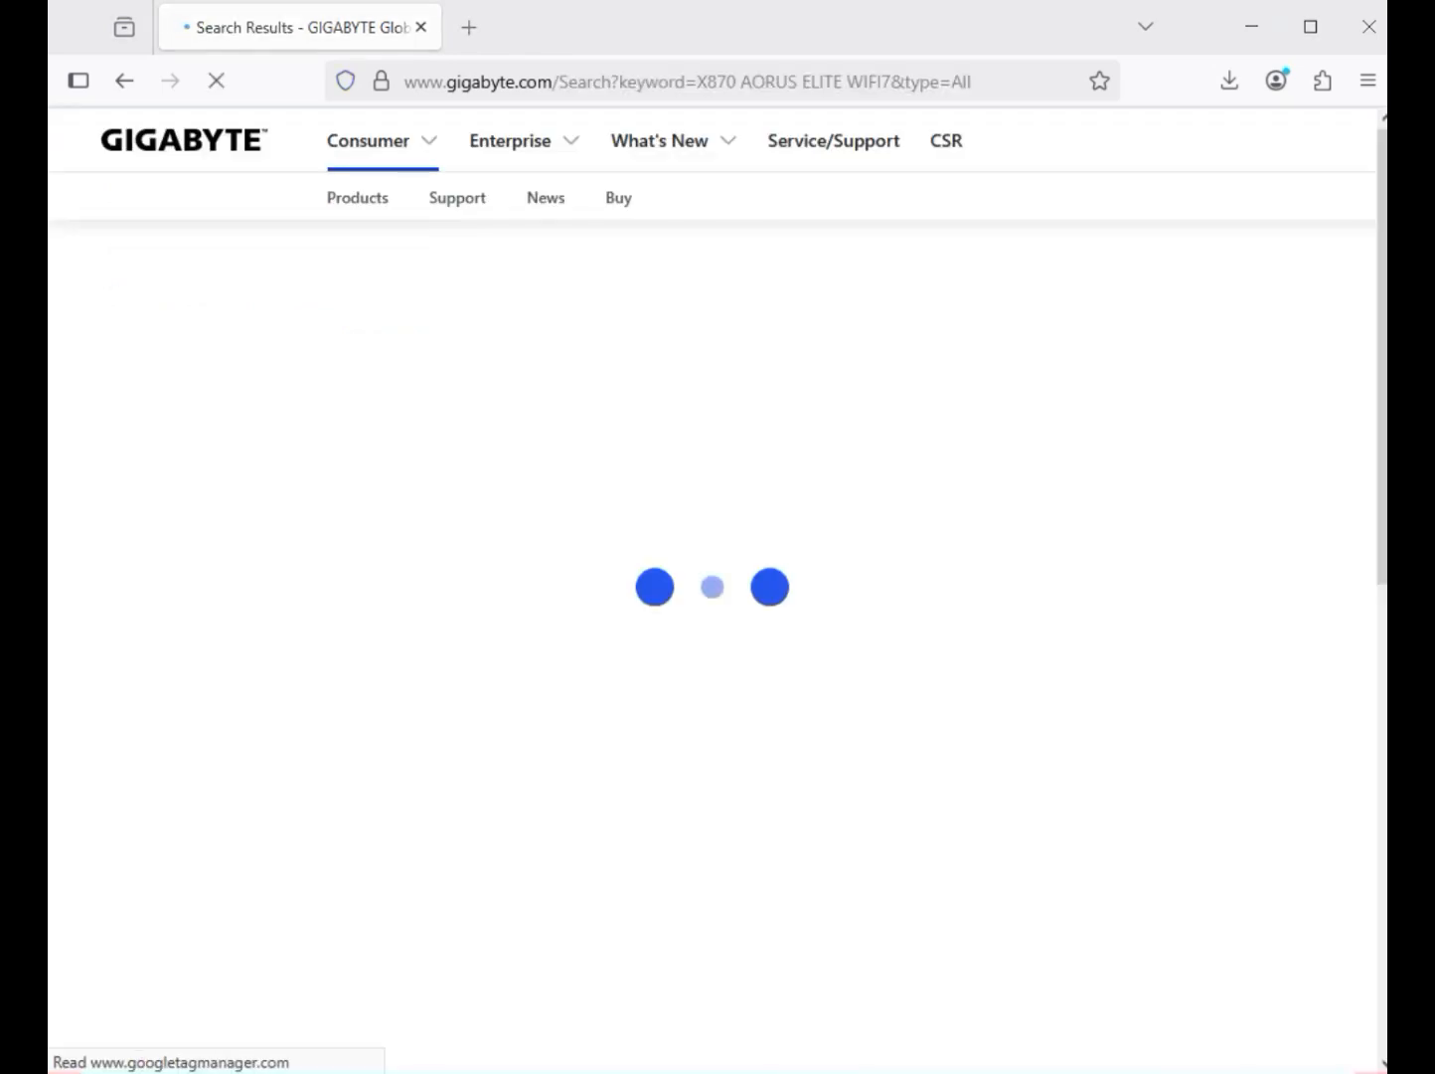
pyautogui.click(170, 407)
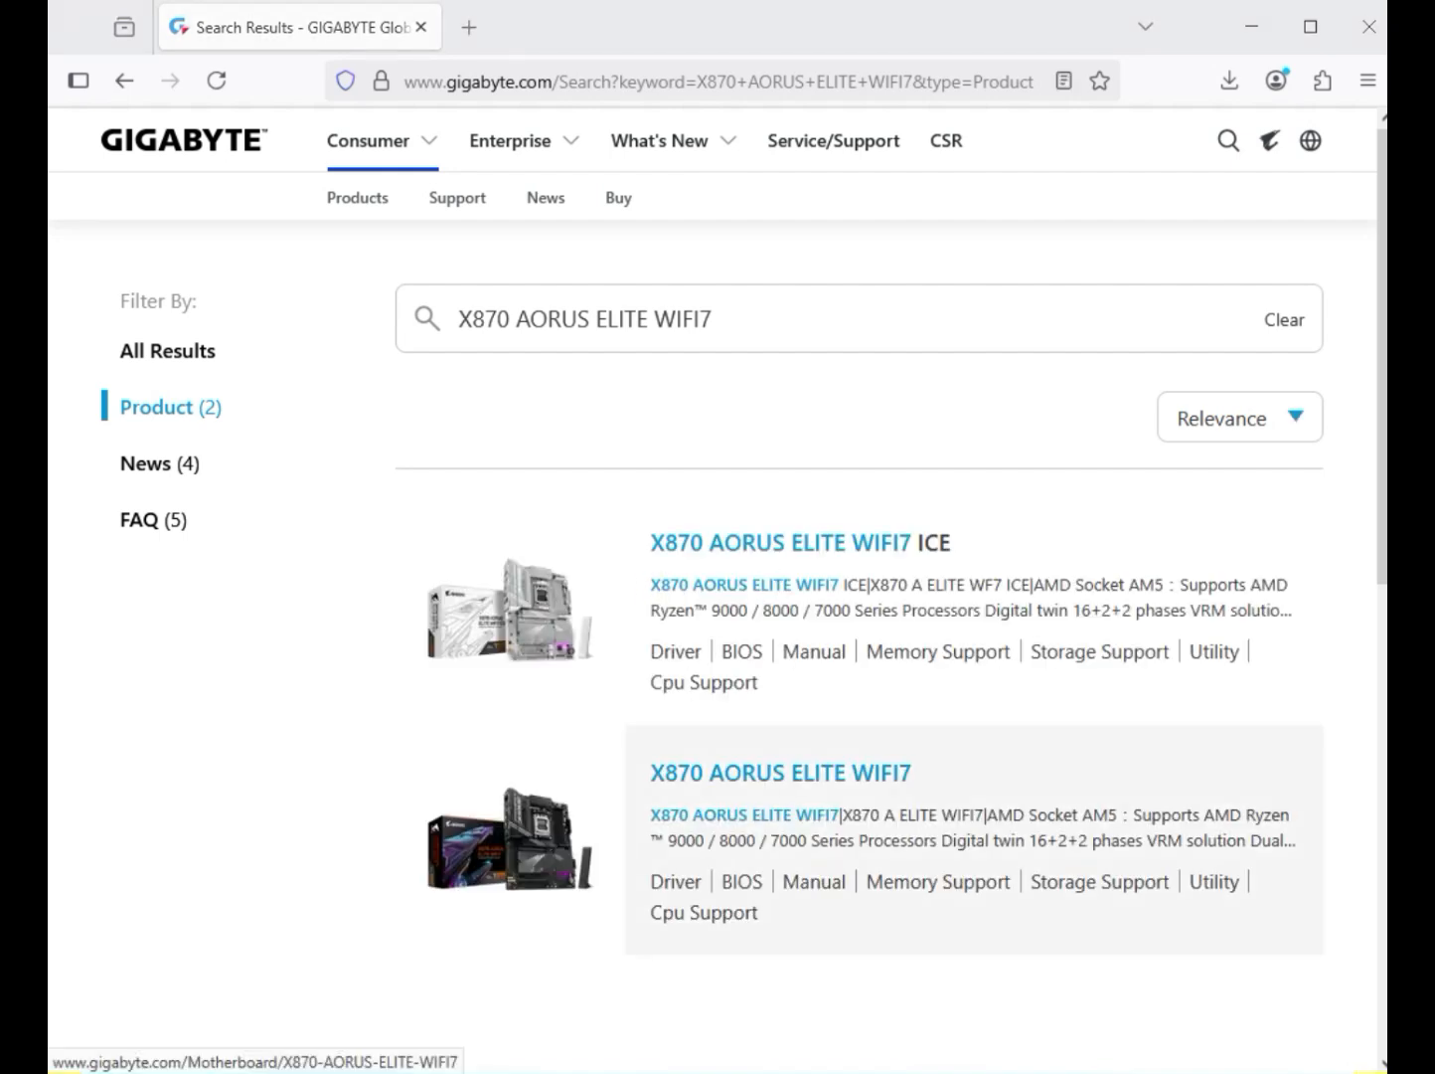
# Step: Open the X870 AORUS ELITE WIFI7 support downloads in a new tab and set the driver OS to Windows 11 64bit
pyautogui.hotkey('ctrl', 't')
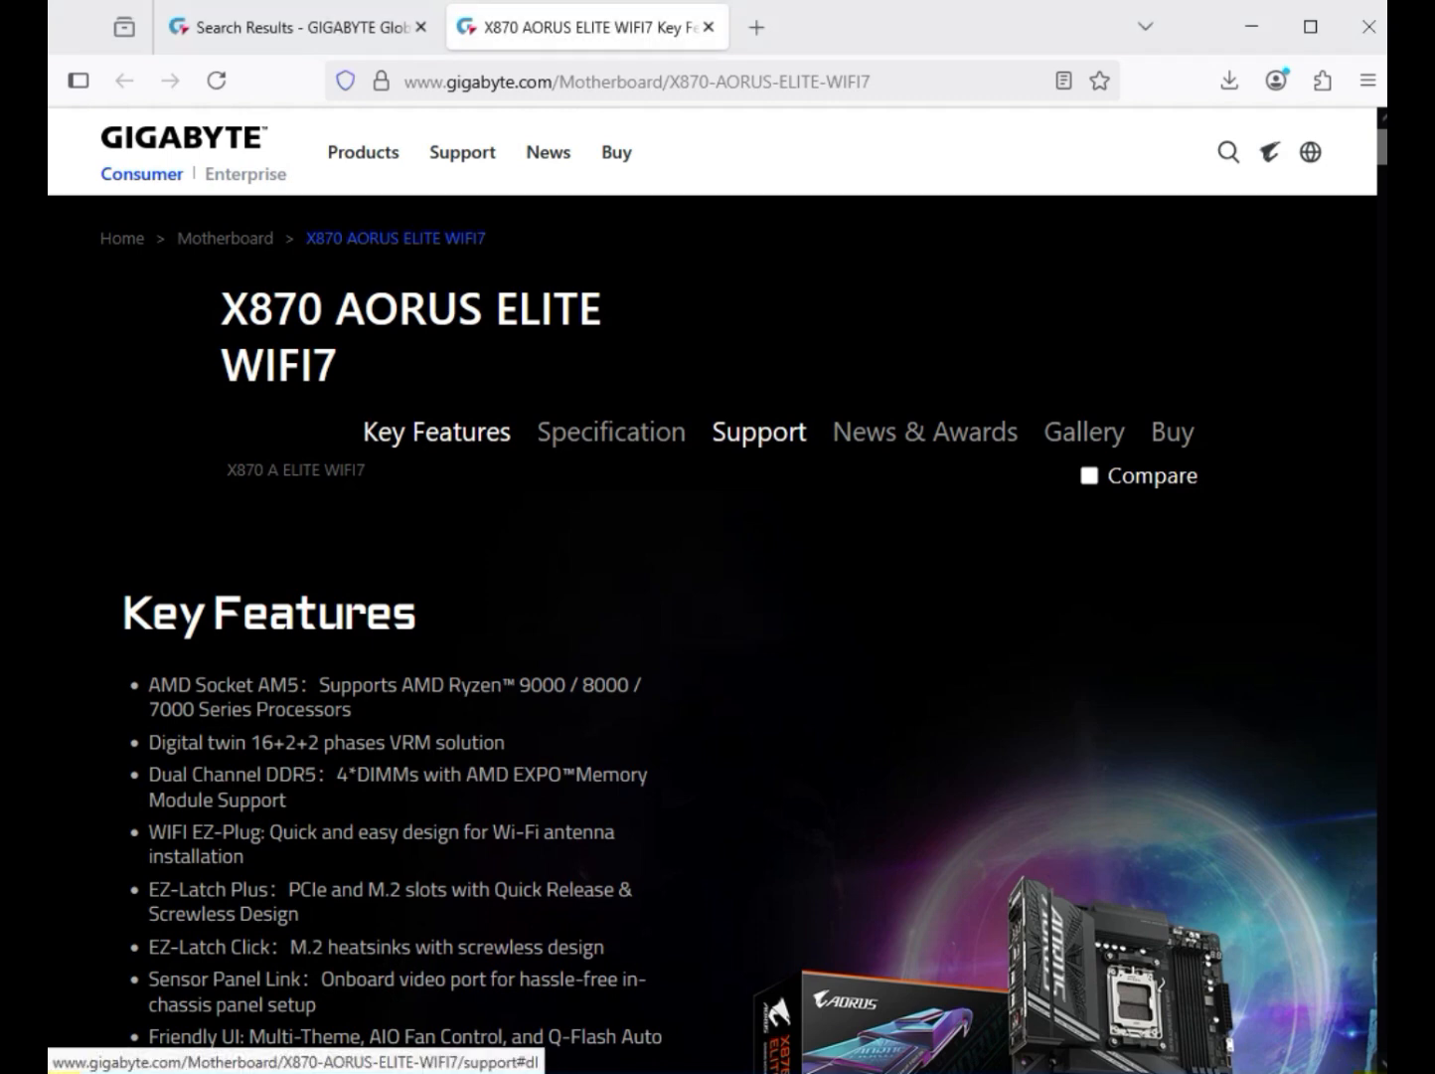
pyautogui.click(758, 431)
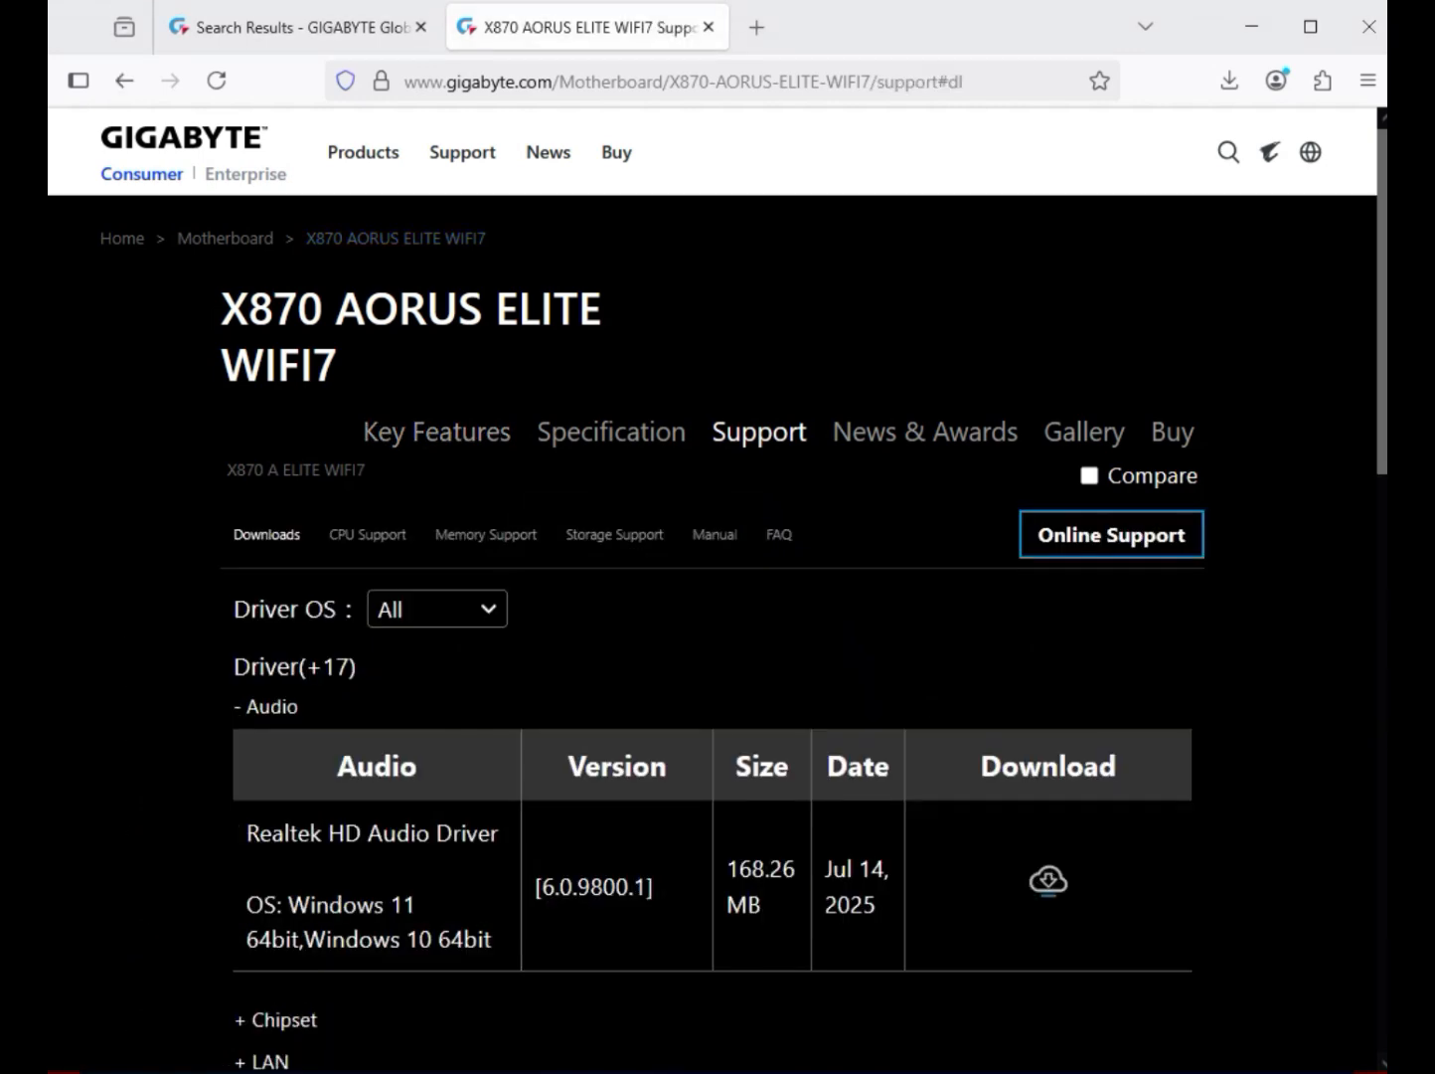
pyautogui.click(437, 608)
pyautogui.click(468, 656)
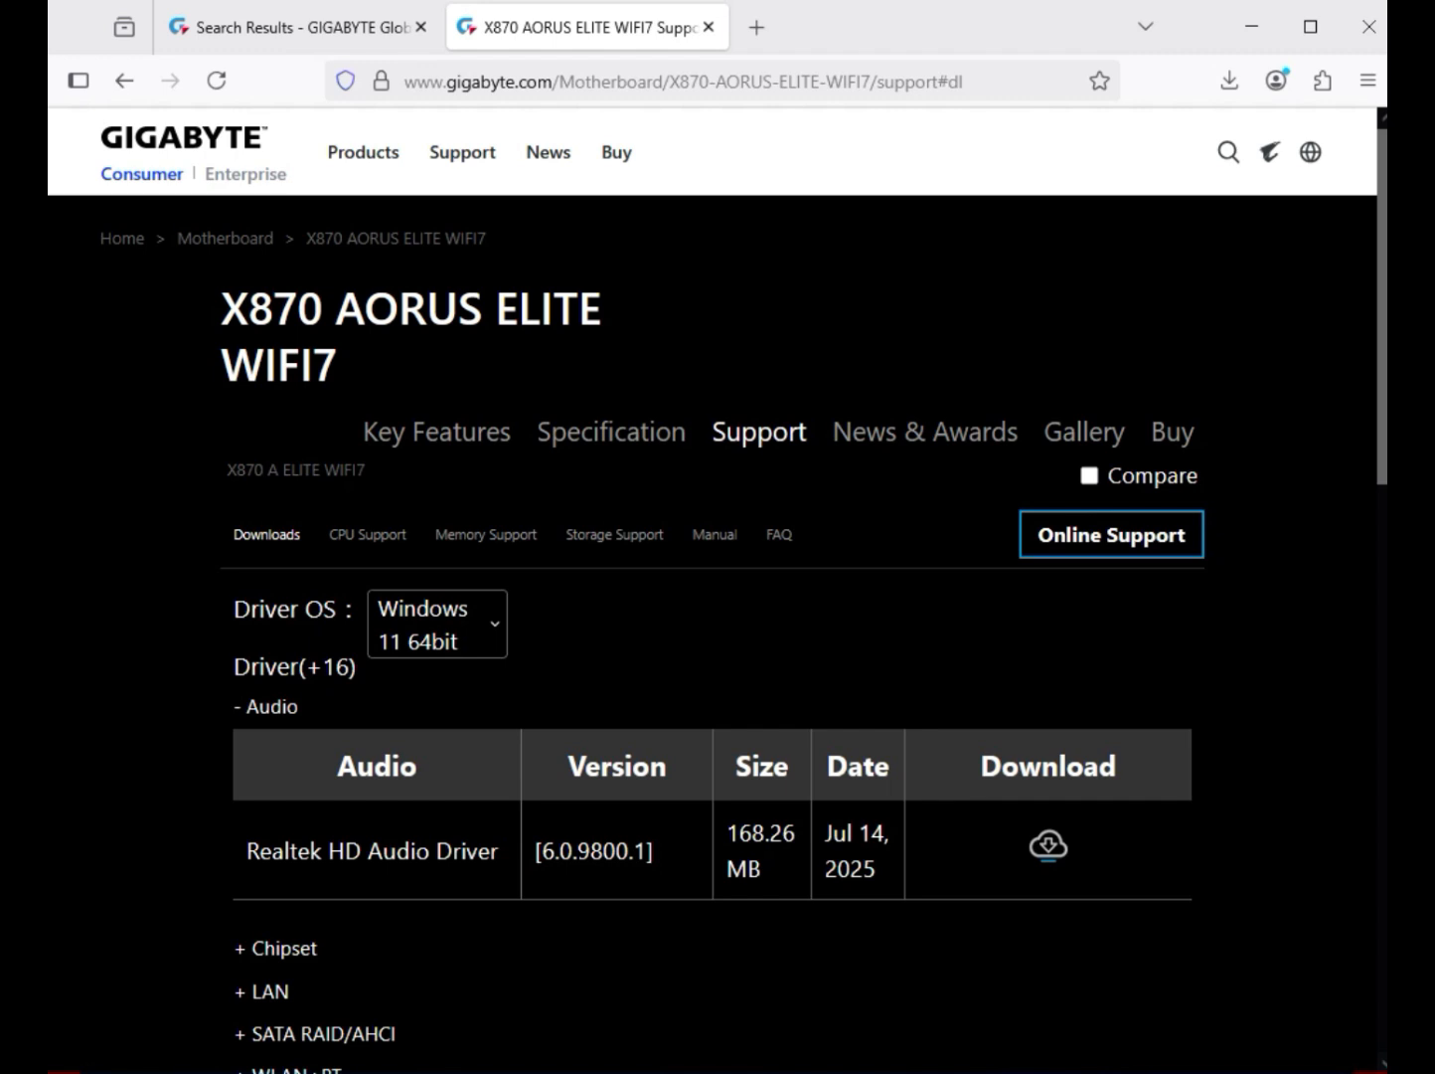
# Step: Download the Realtek HD Audio Driver version 6.0.9800.1 from the Audio drivers
pyautogui.doubleClick(271, 707)
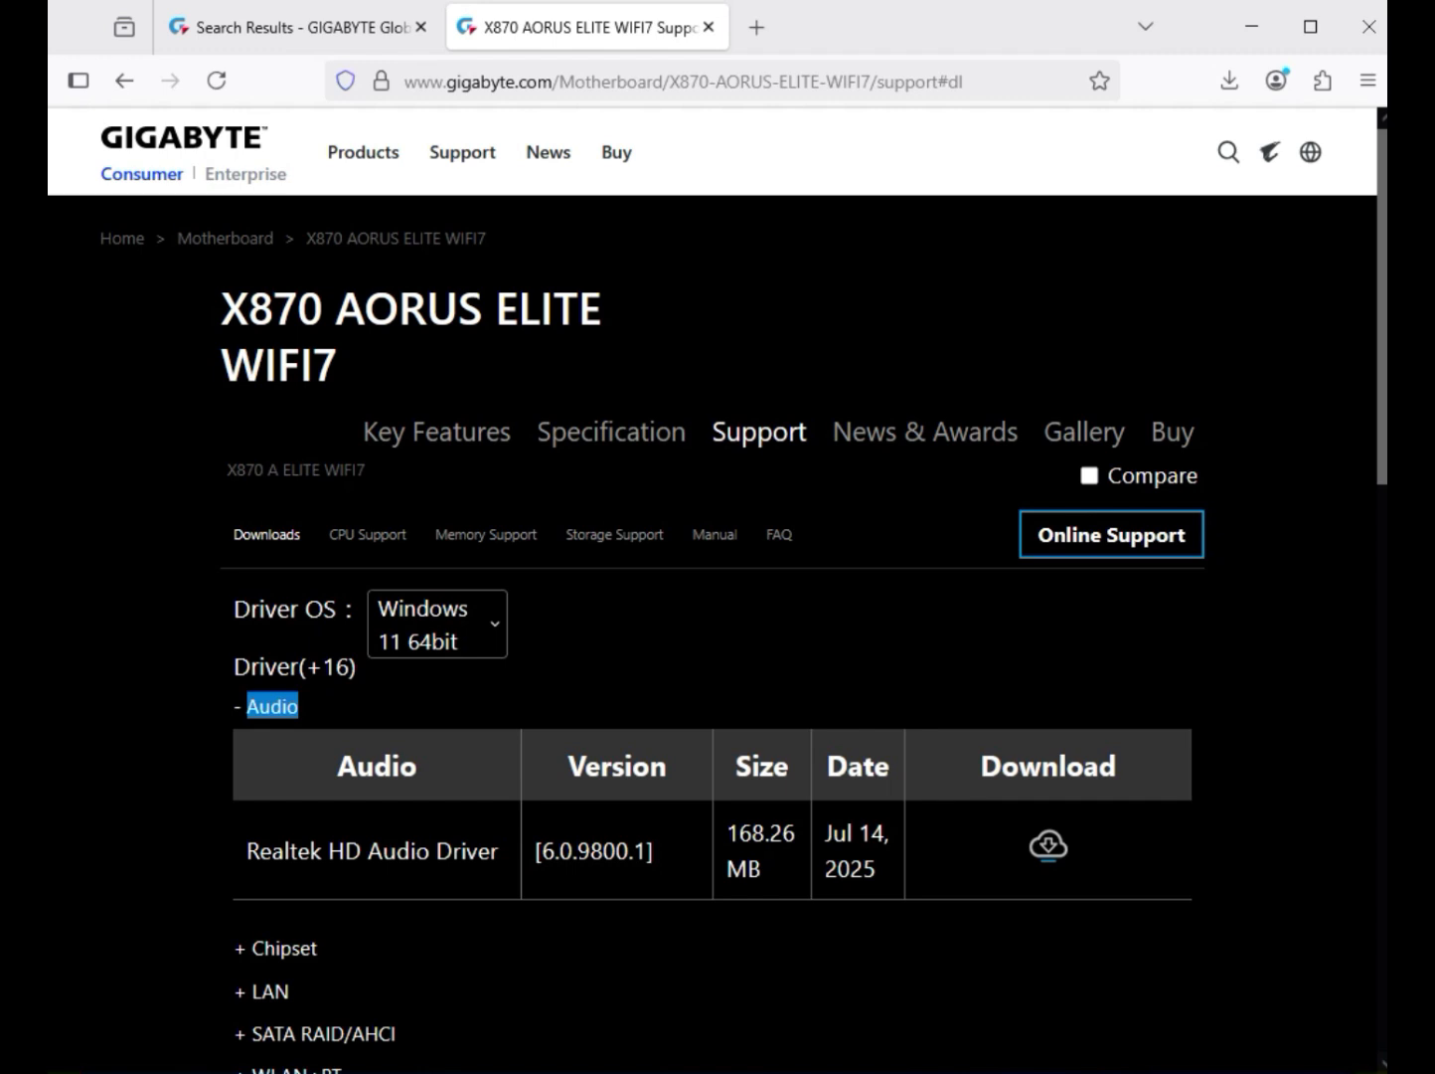
pyautogui.moveTo(328, 851); pyautogui.dragTo(468, 851)
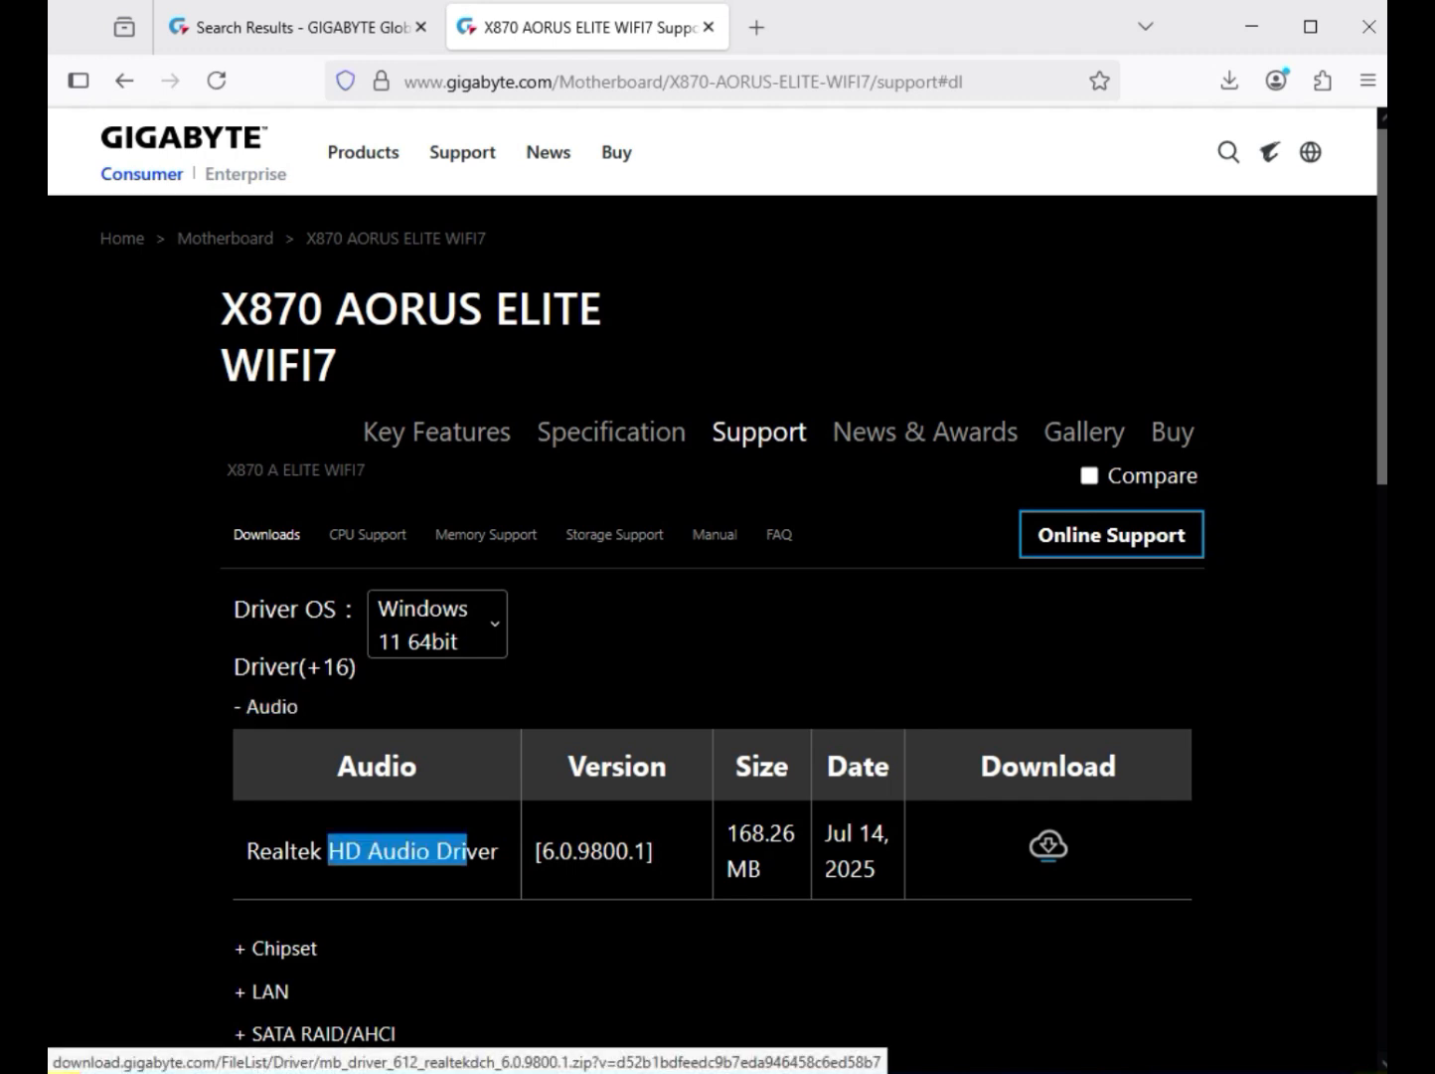
pyautogui.click(1049, 845)
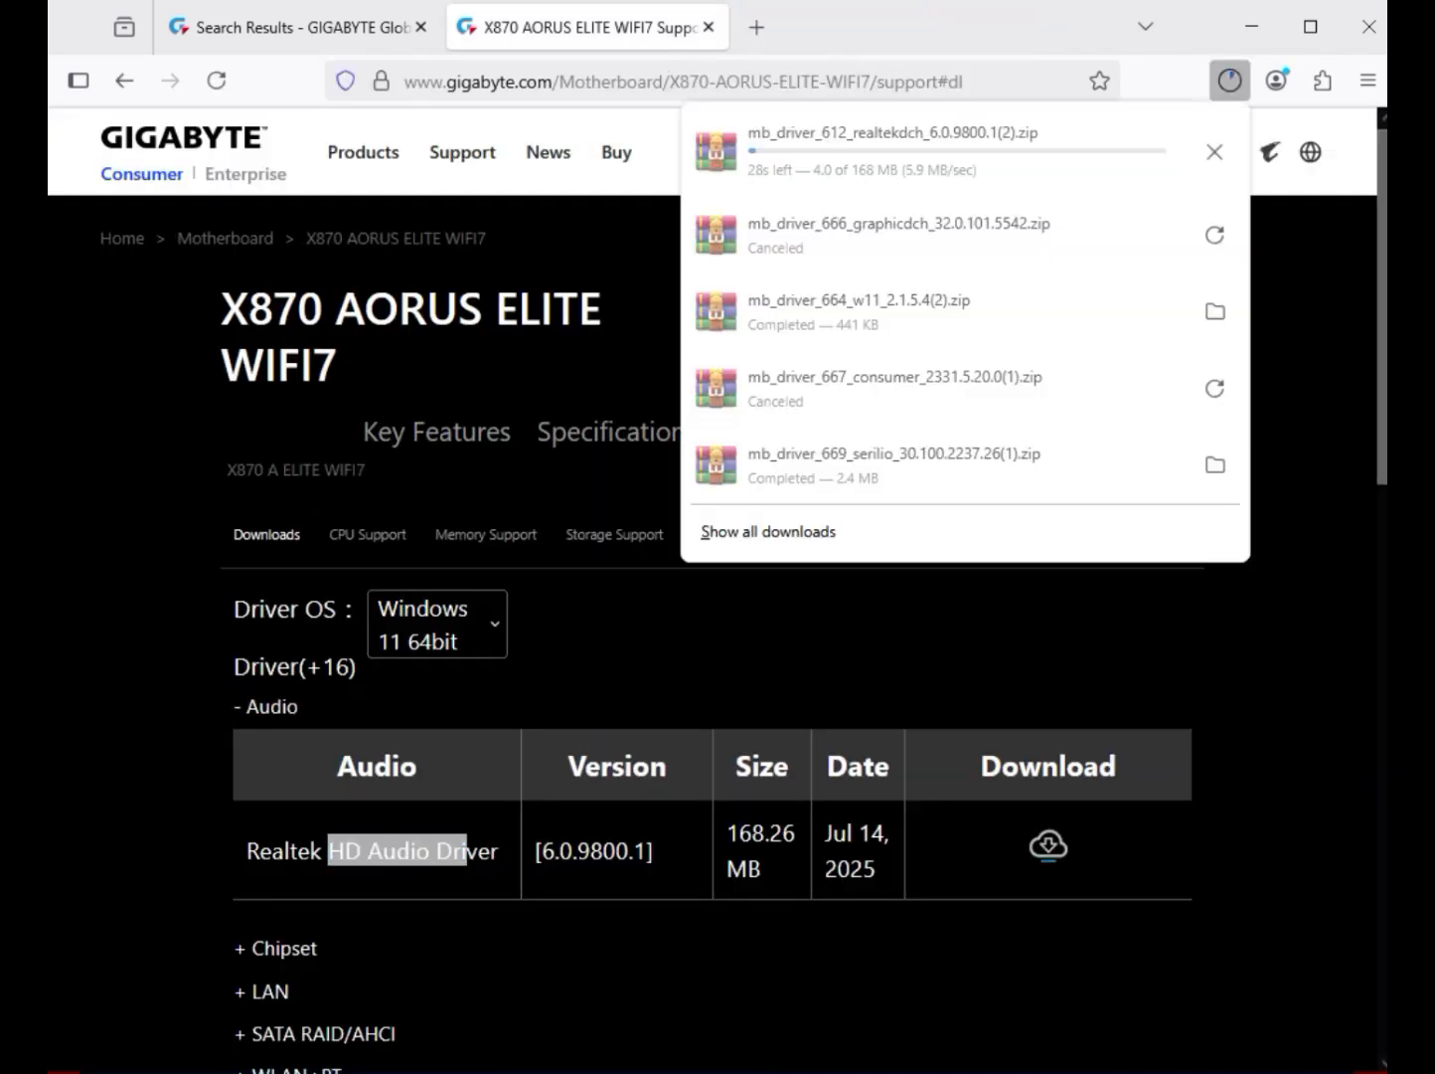
# Step: Try to download the AMD Chipset Driver version 7.03.21.2116 from the Chipset drivers
pyautogui.click(285, 948)
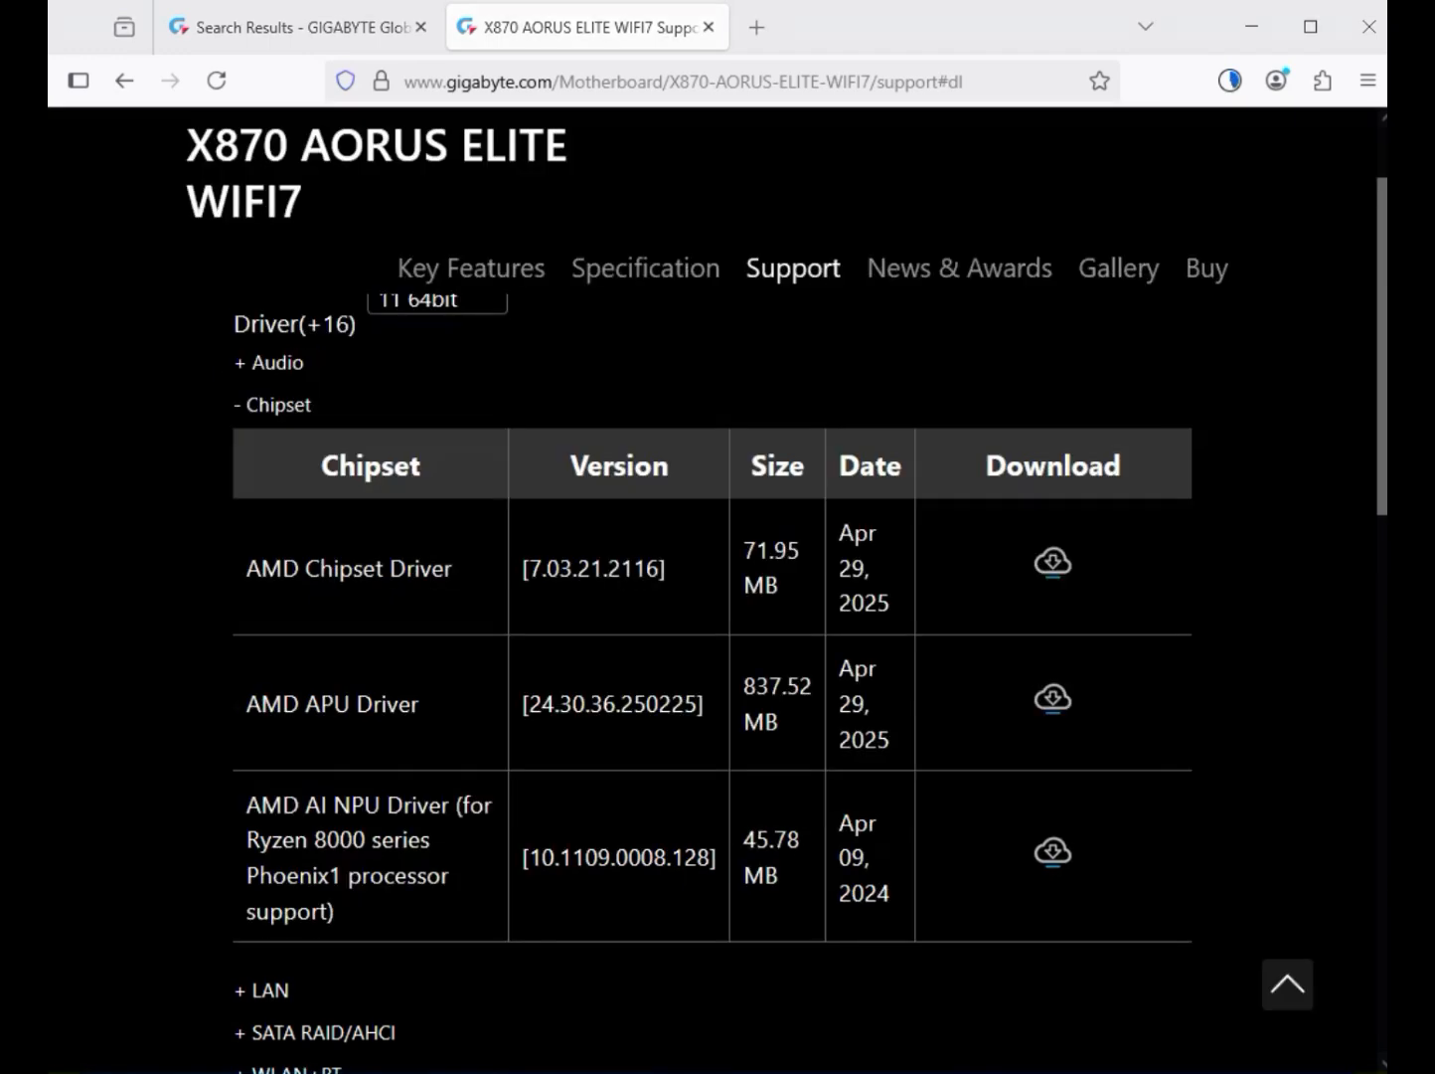
pyautogui.scroll(3, 712, 637)
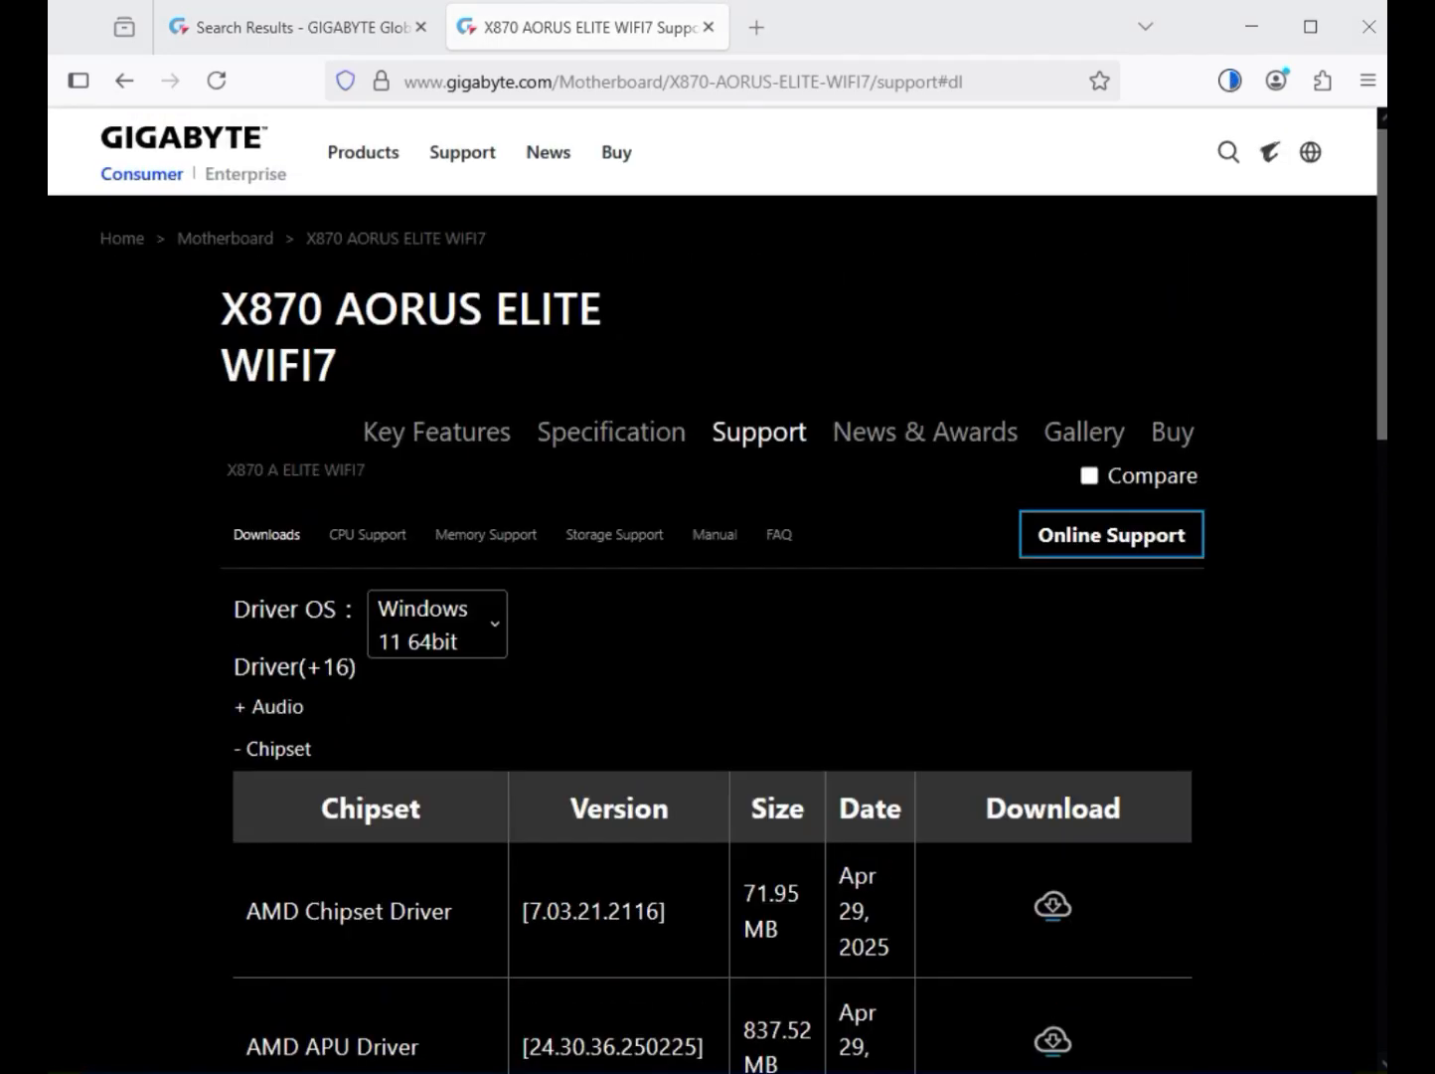
pyautogui.moveTo(246, 911); pyautogui.dragTo(851, 947)
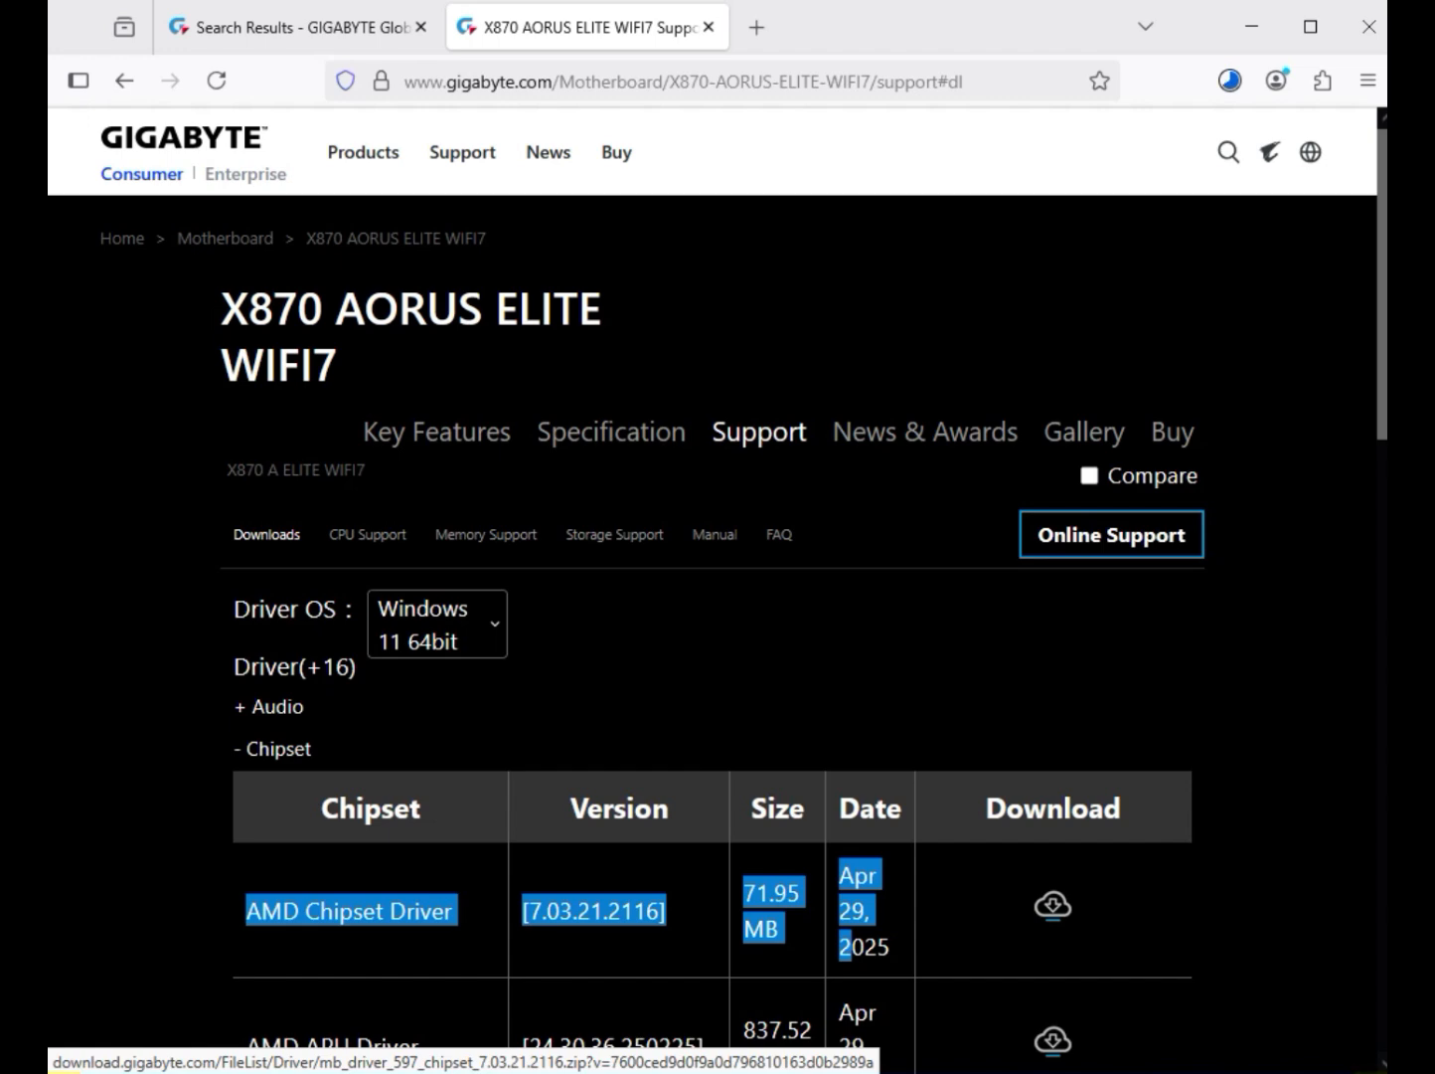
pyautogui.click(1053, 905)
pyautogui.click(1053, 905)
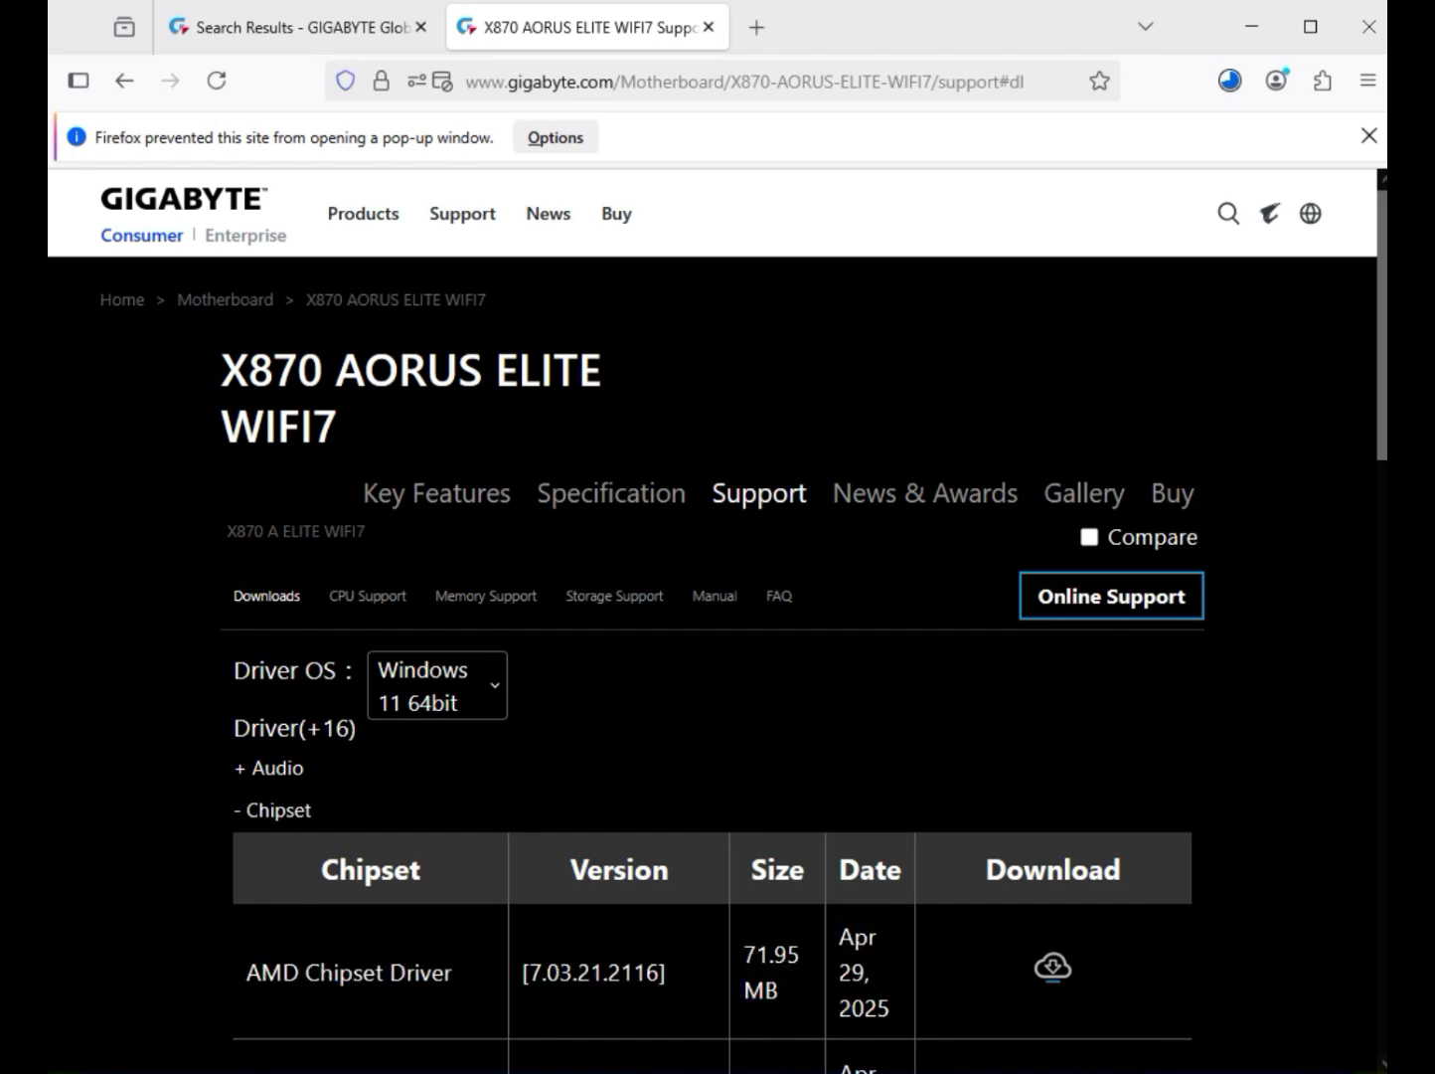
# Step: Download the Realtek LAN Driver version 11.24.0318.2025 from the LAN drivers
pyautogui.scroll(-6, 716, 616)
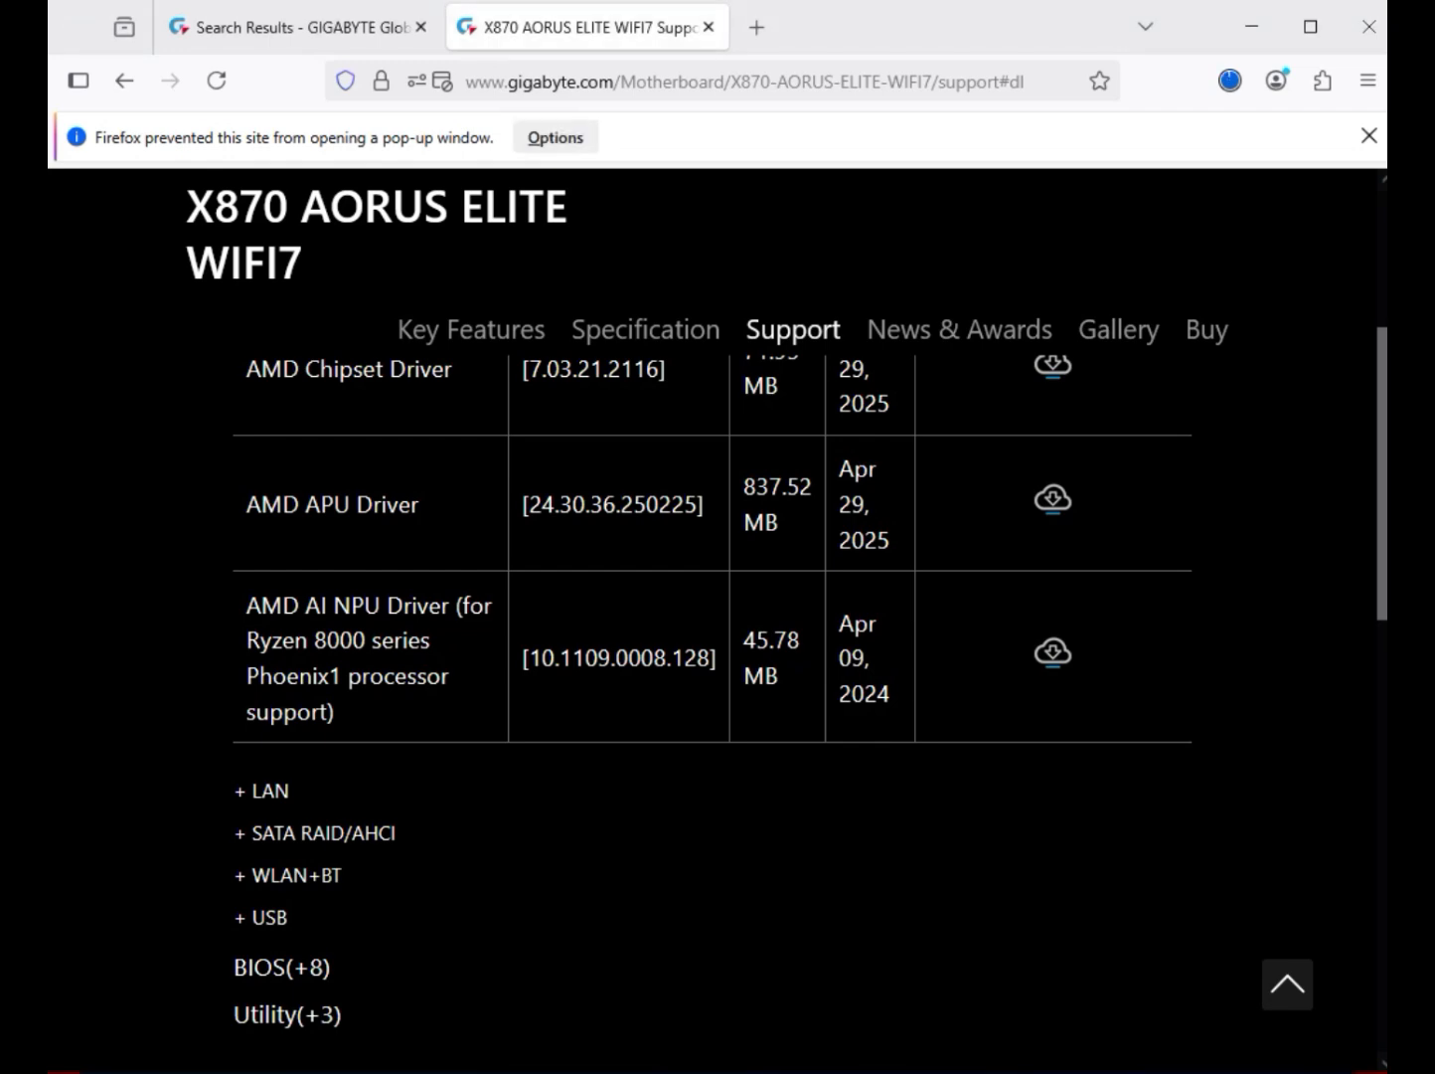
pyautogui.click(268, 918)
pyautogui.scroll(3, 298, 756)
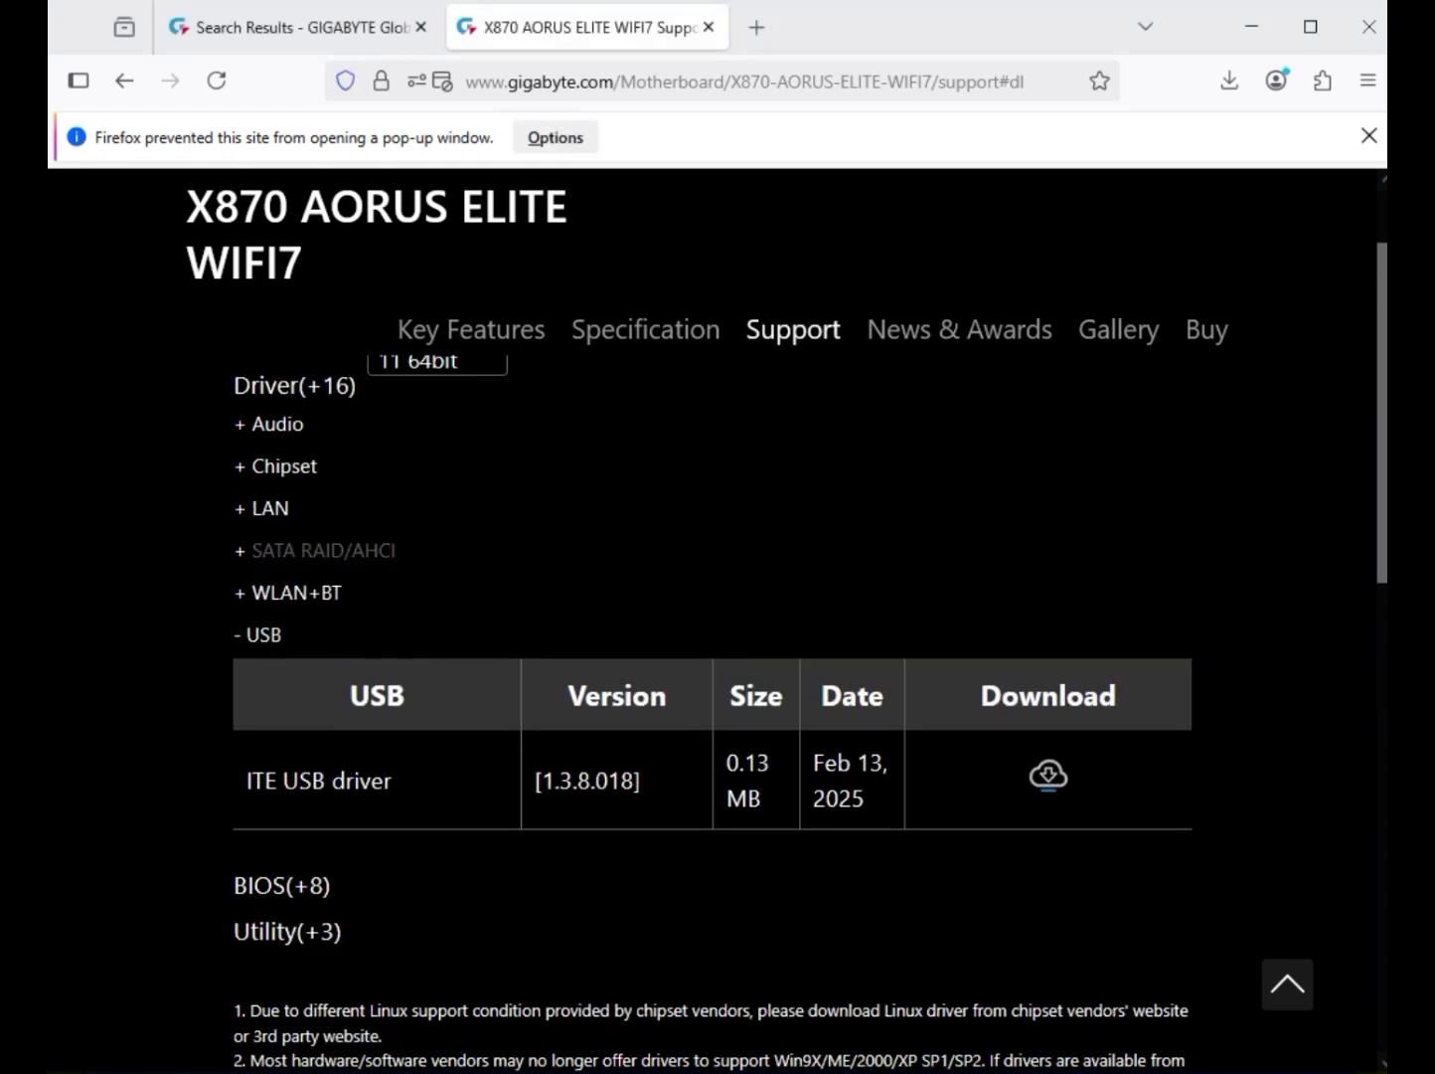
pyautogui.click(265, 508)
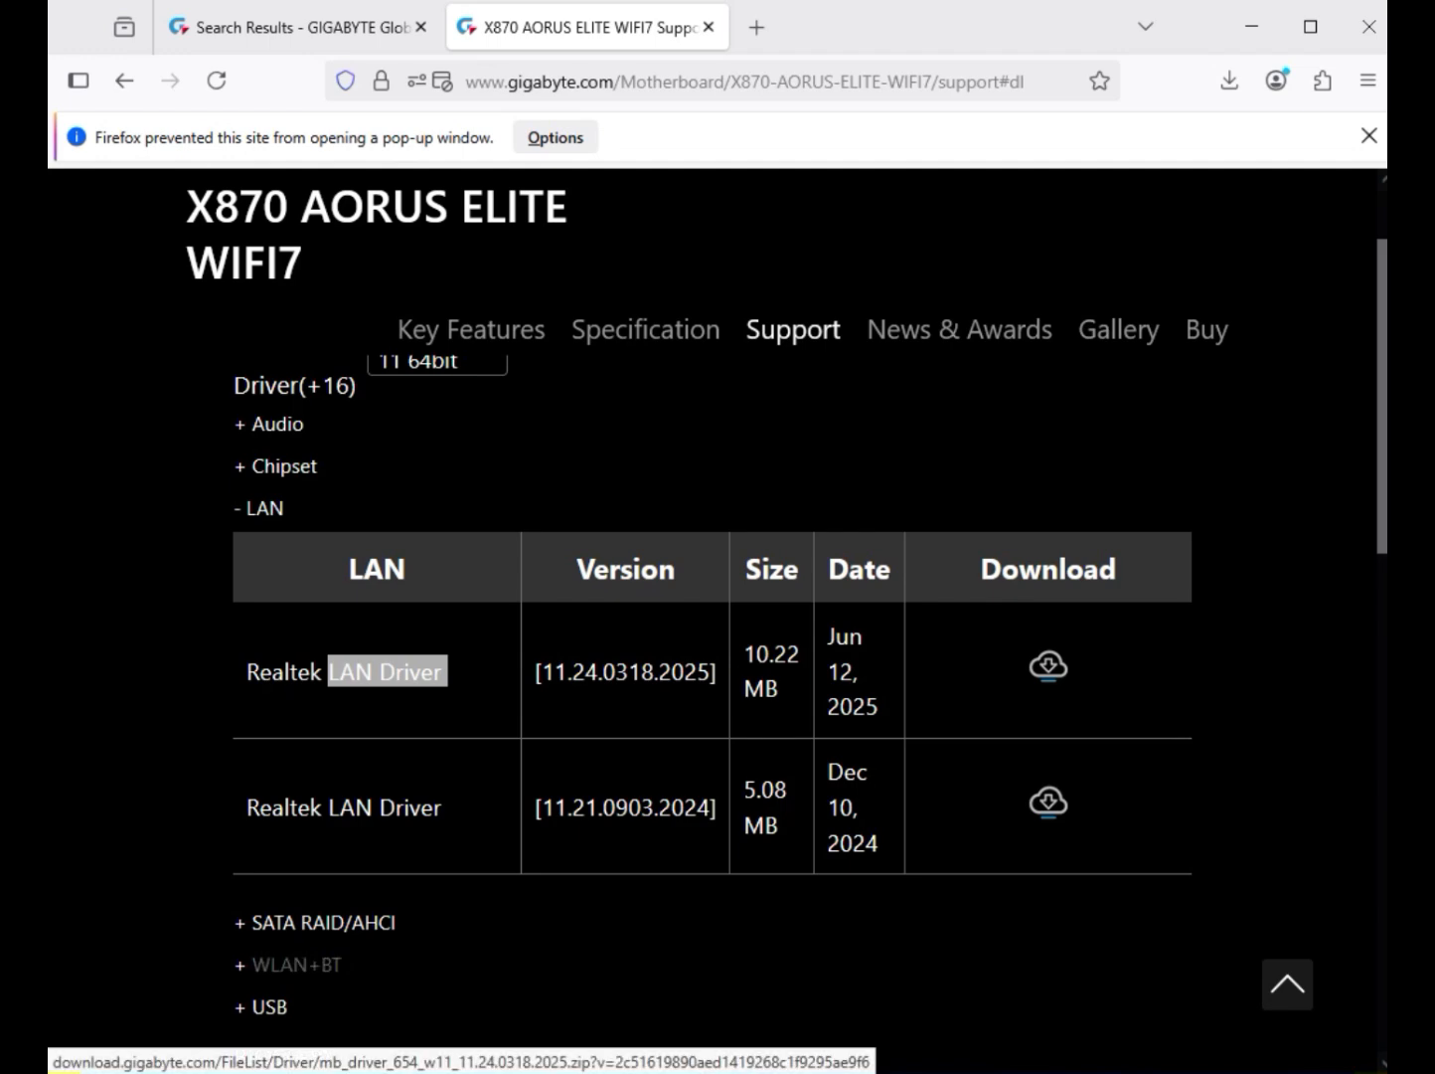
pyautogui.click(1049, 665)
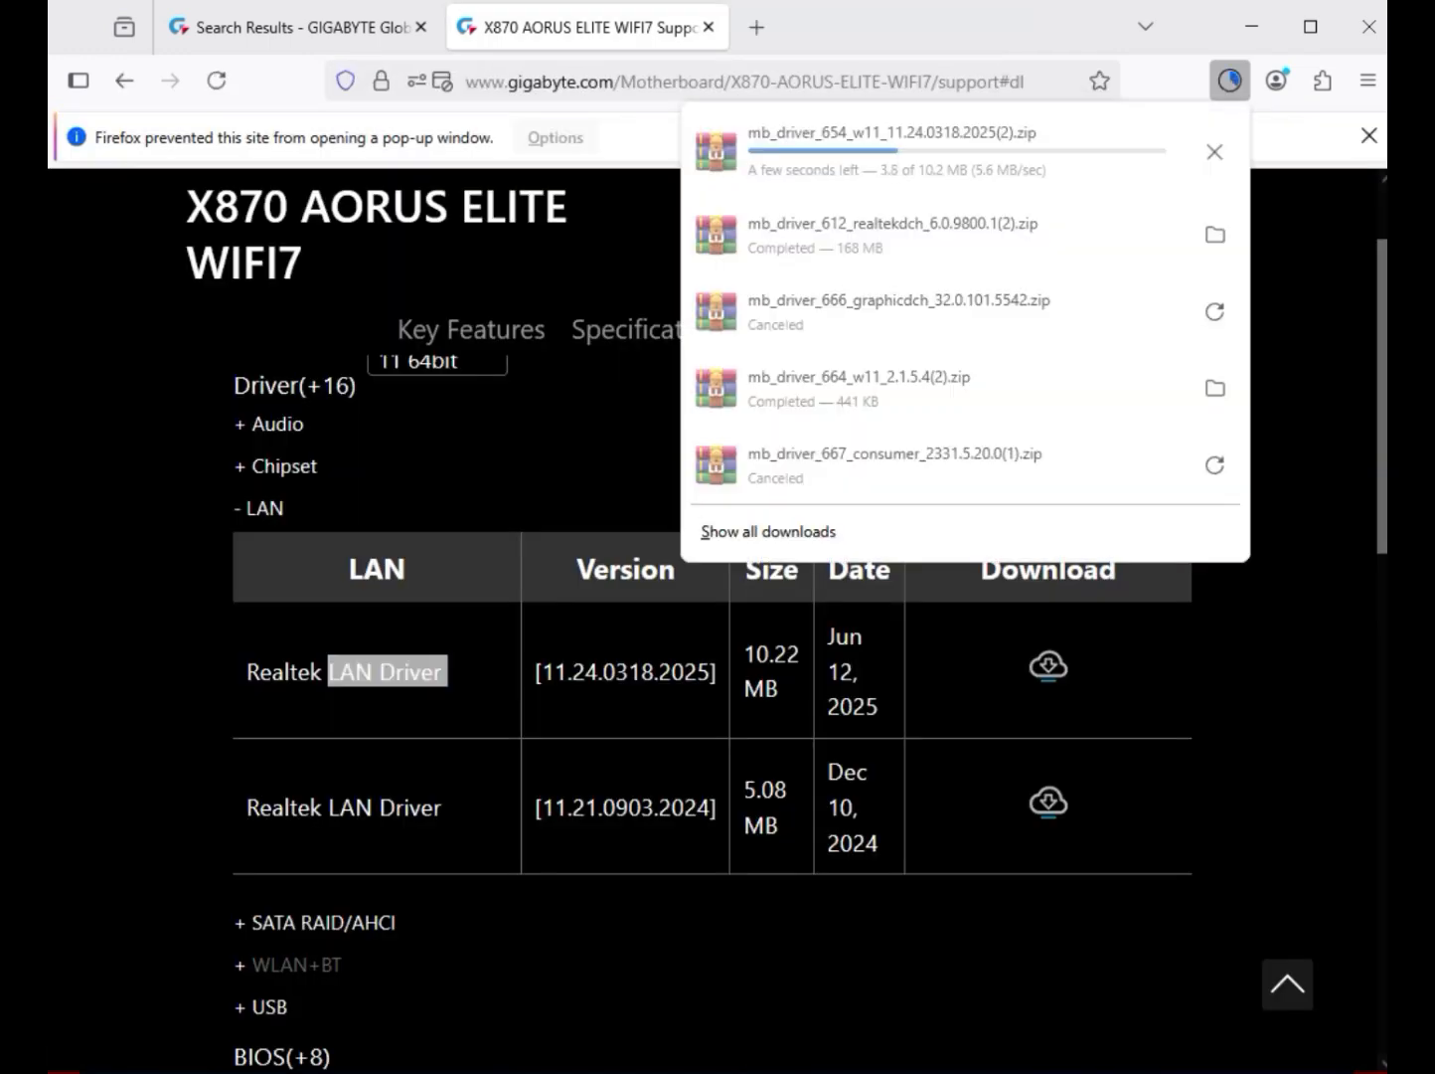
# Step: Download the Realtek WIFI Driver version 6102.24.126.1 and the Realtek Bluetooth driver version 18.4017.2404.2409 from the WLAN+BT drivers
pyautogui.click(297, 964)
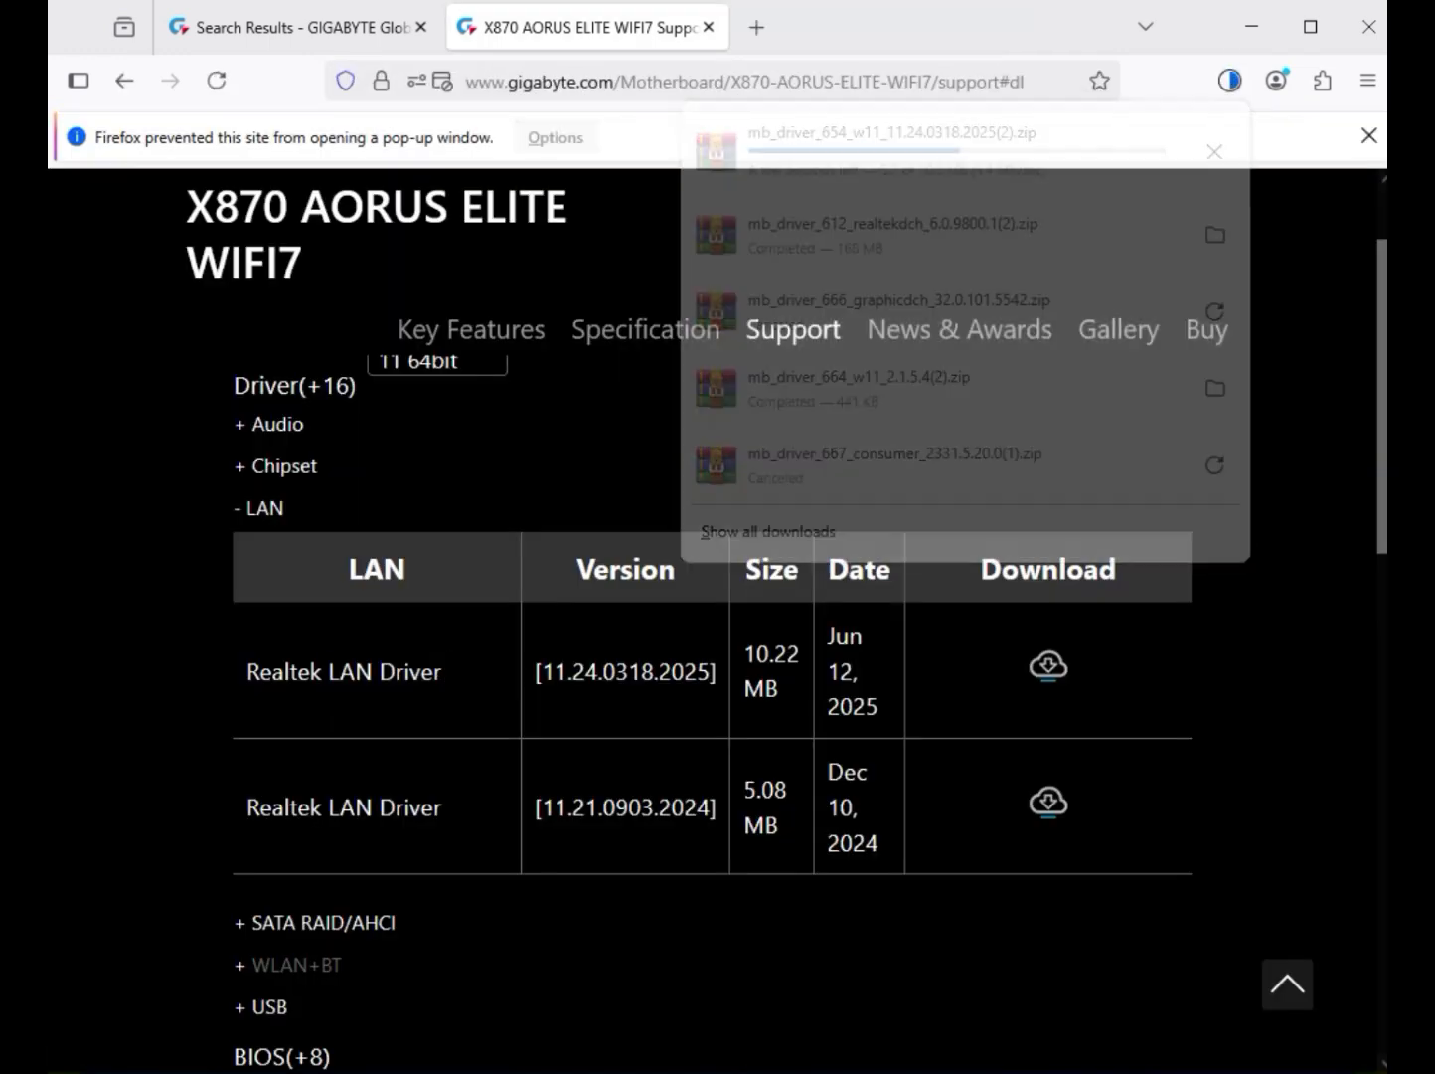
pyautogui.scroll(-1, 296, 964)
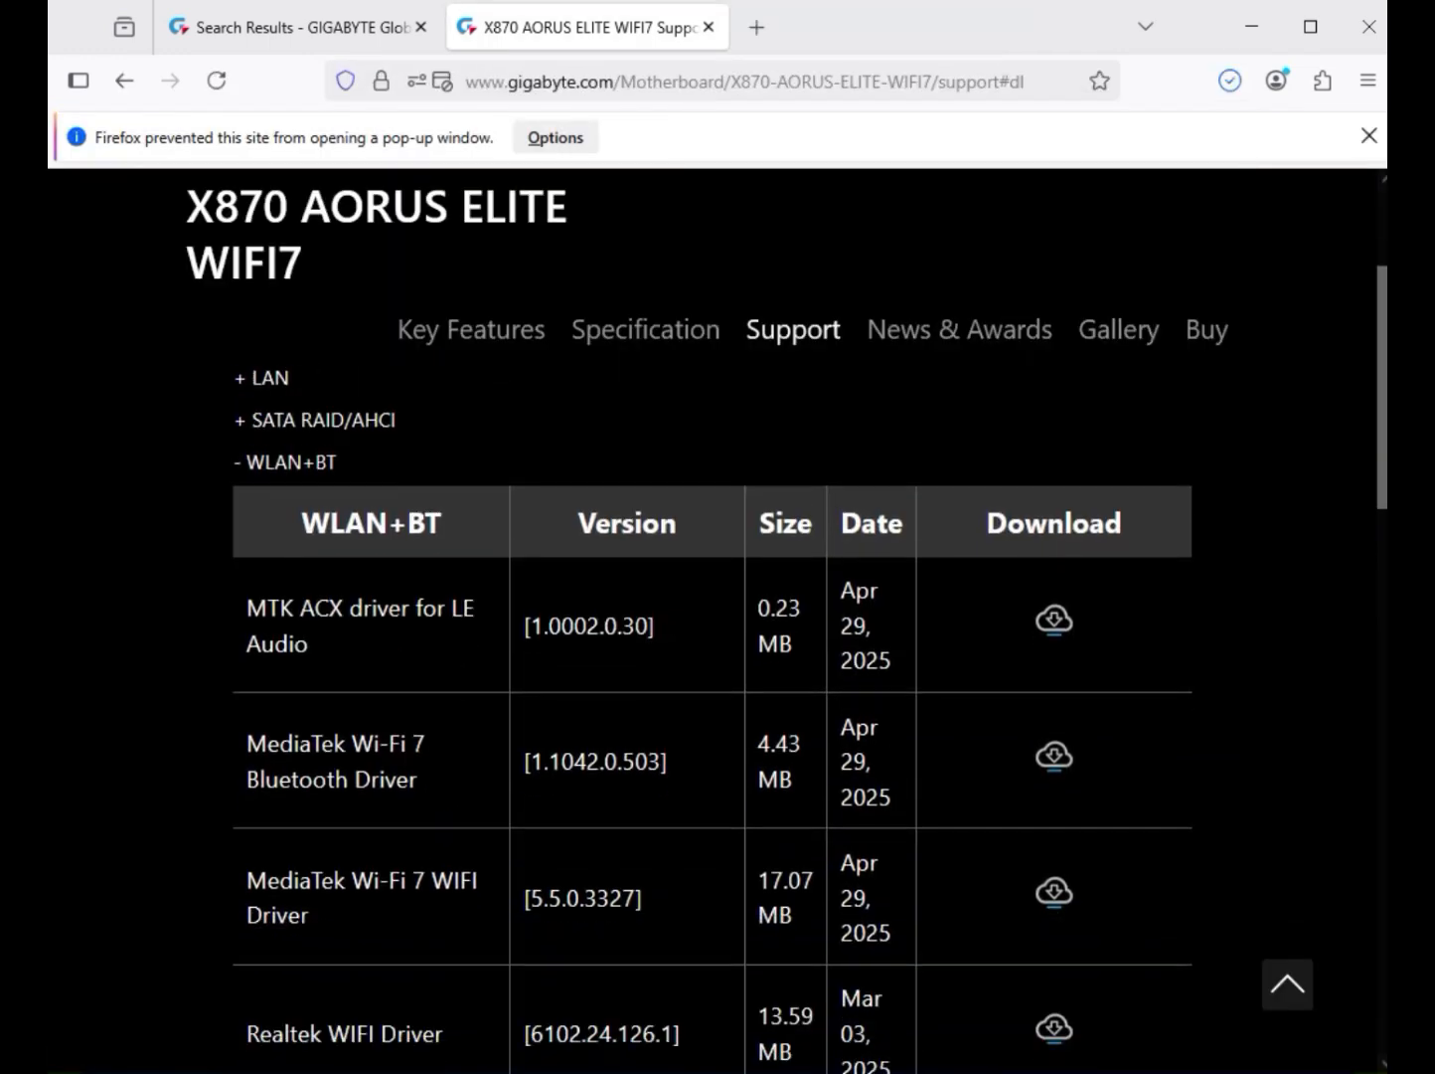
pyautogui.scroll(-1, 718, 616)
pyautogui.moveTo(246, 649); pyautogui.dragTo(412, 613)
pyautogui.moveTo(267, 613); pyautogui.dragTo(312, 613)
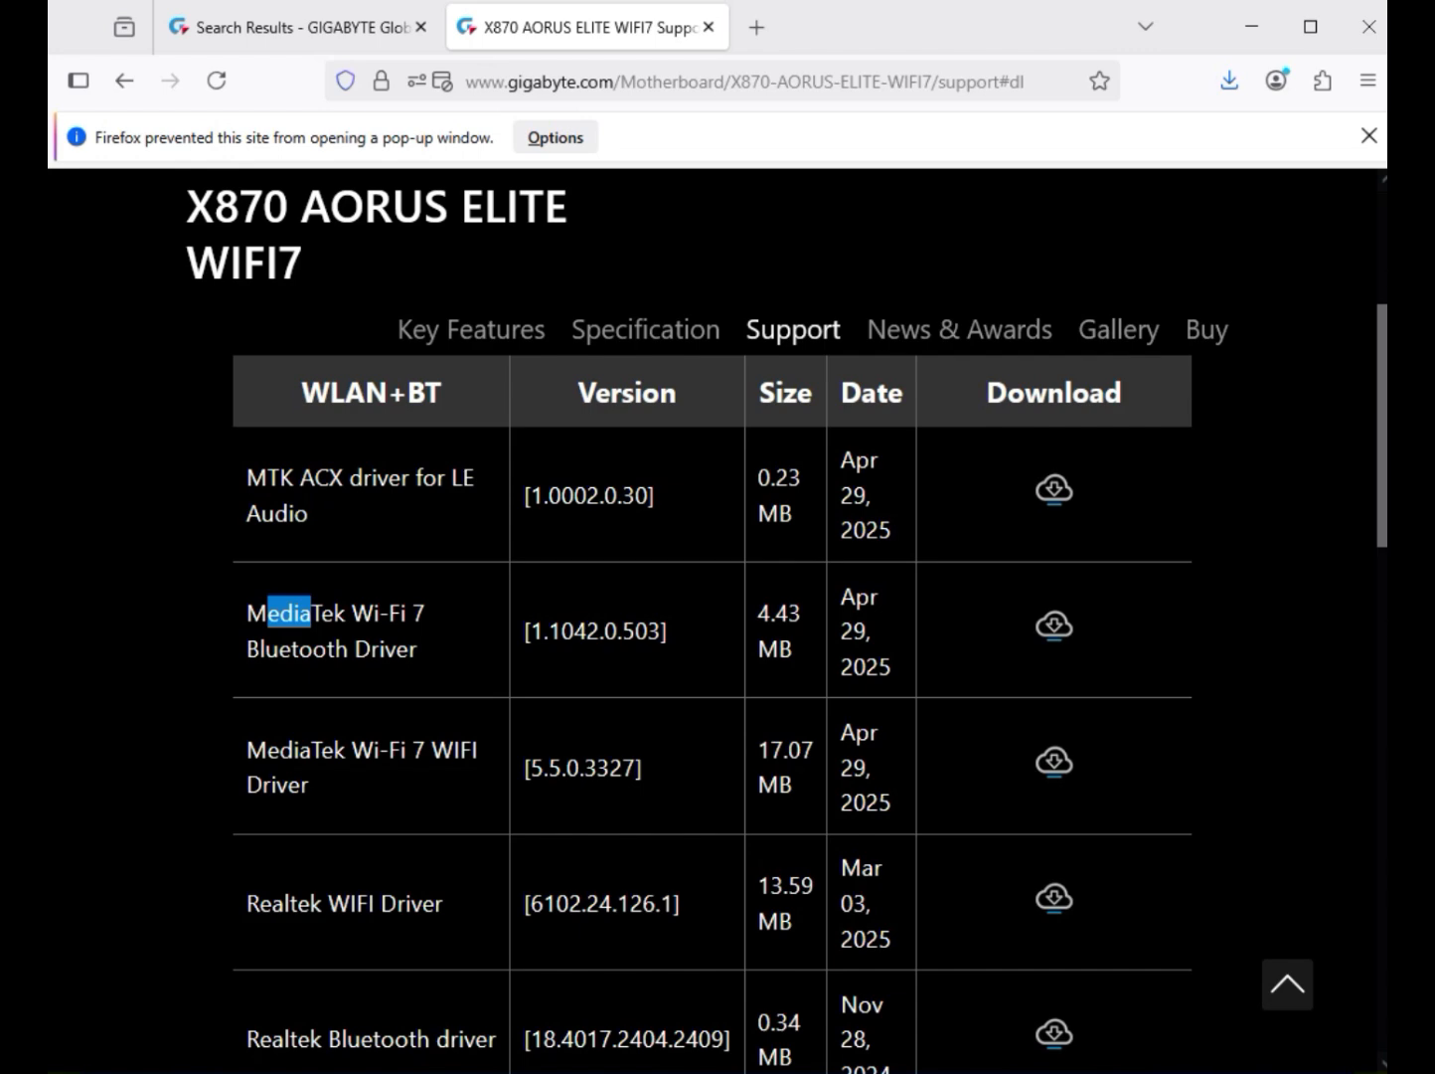
pyautogui.scroll(-2, 712, 696)
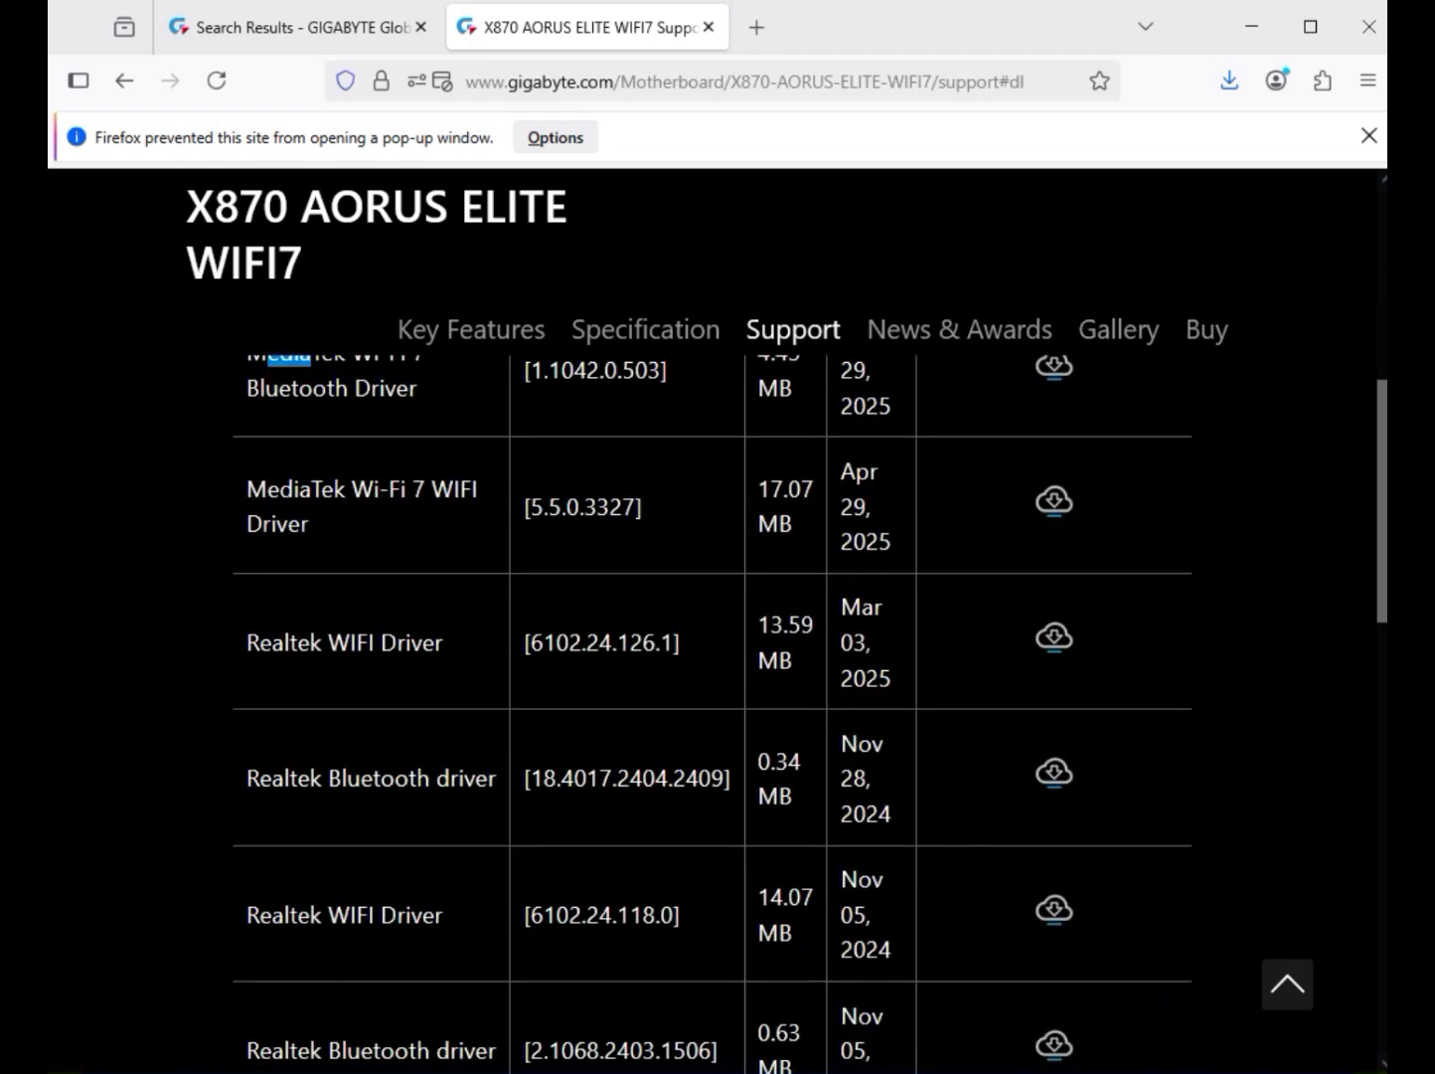
pyautogui.moveTo(321, 915); pyautogui.dragTo(410, 914)
pyautogui.moveTo(325, 642); pyautogui.dragTo(444, 642)
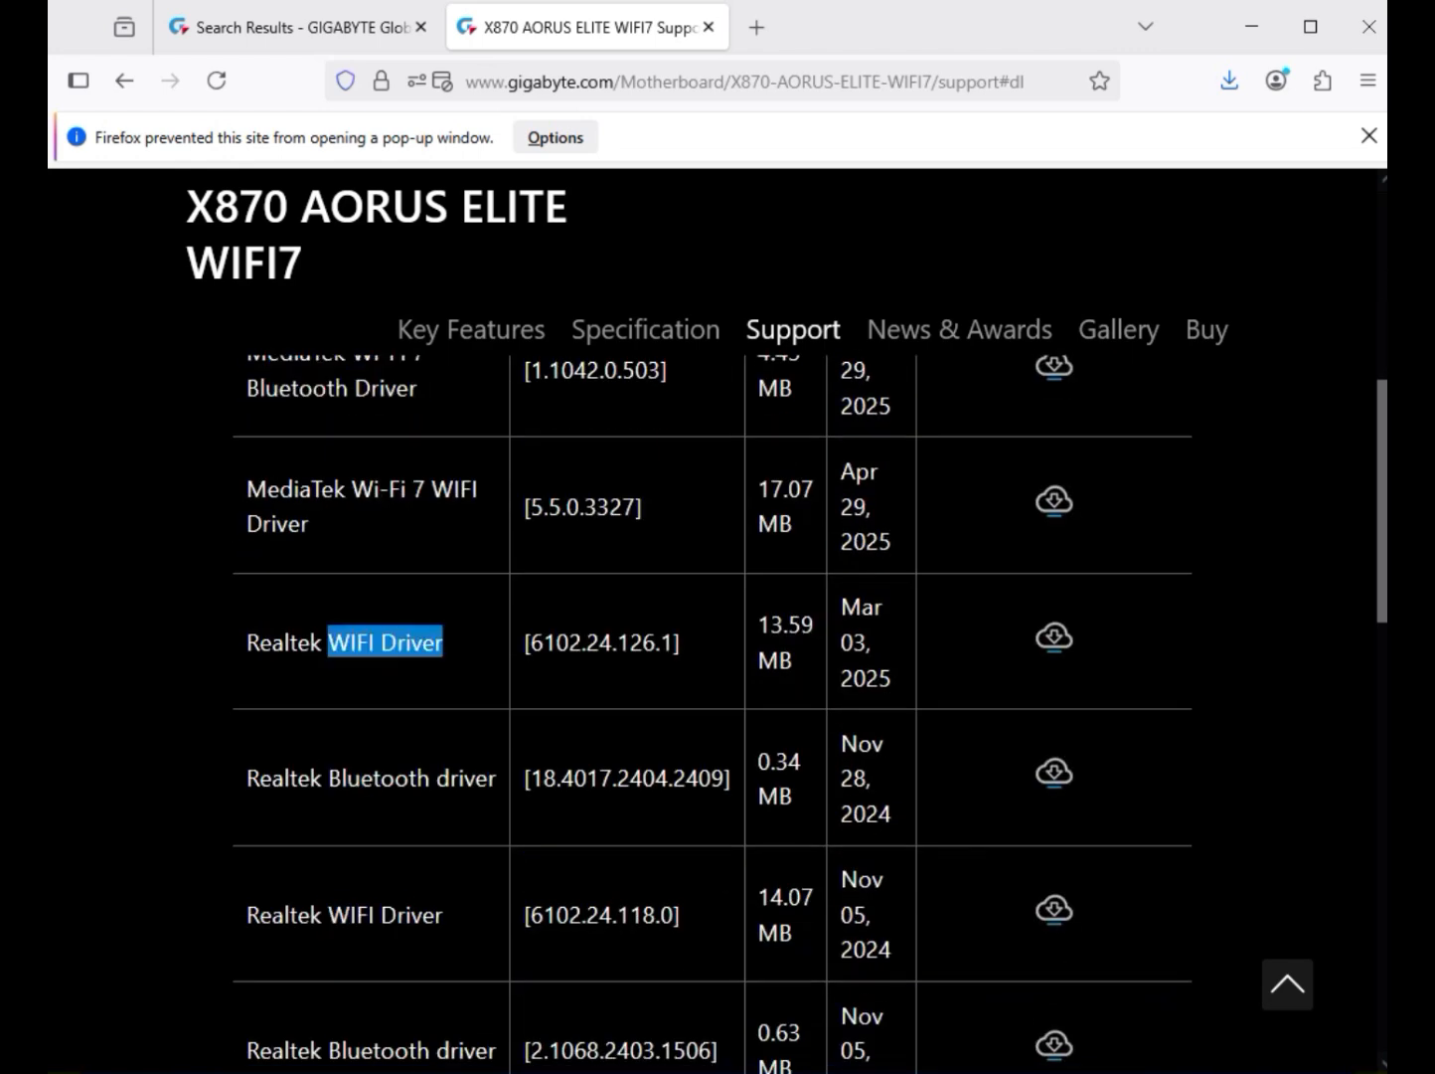
pyautogui.moveTo(341, 777); pyautogui.dragTo(489, 776)
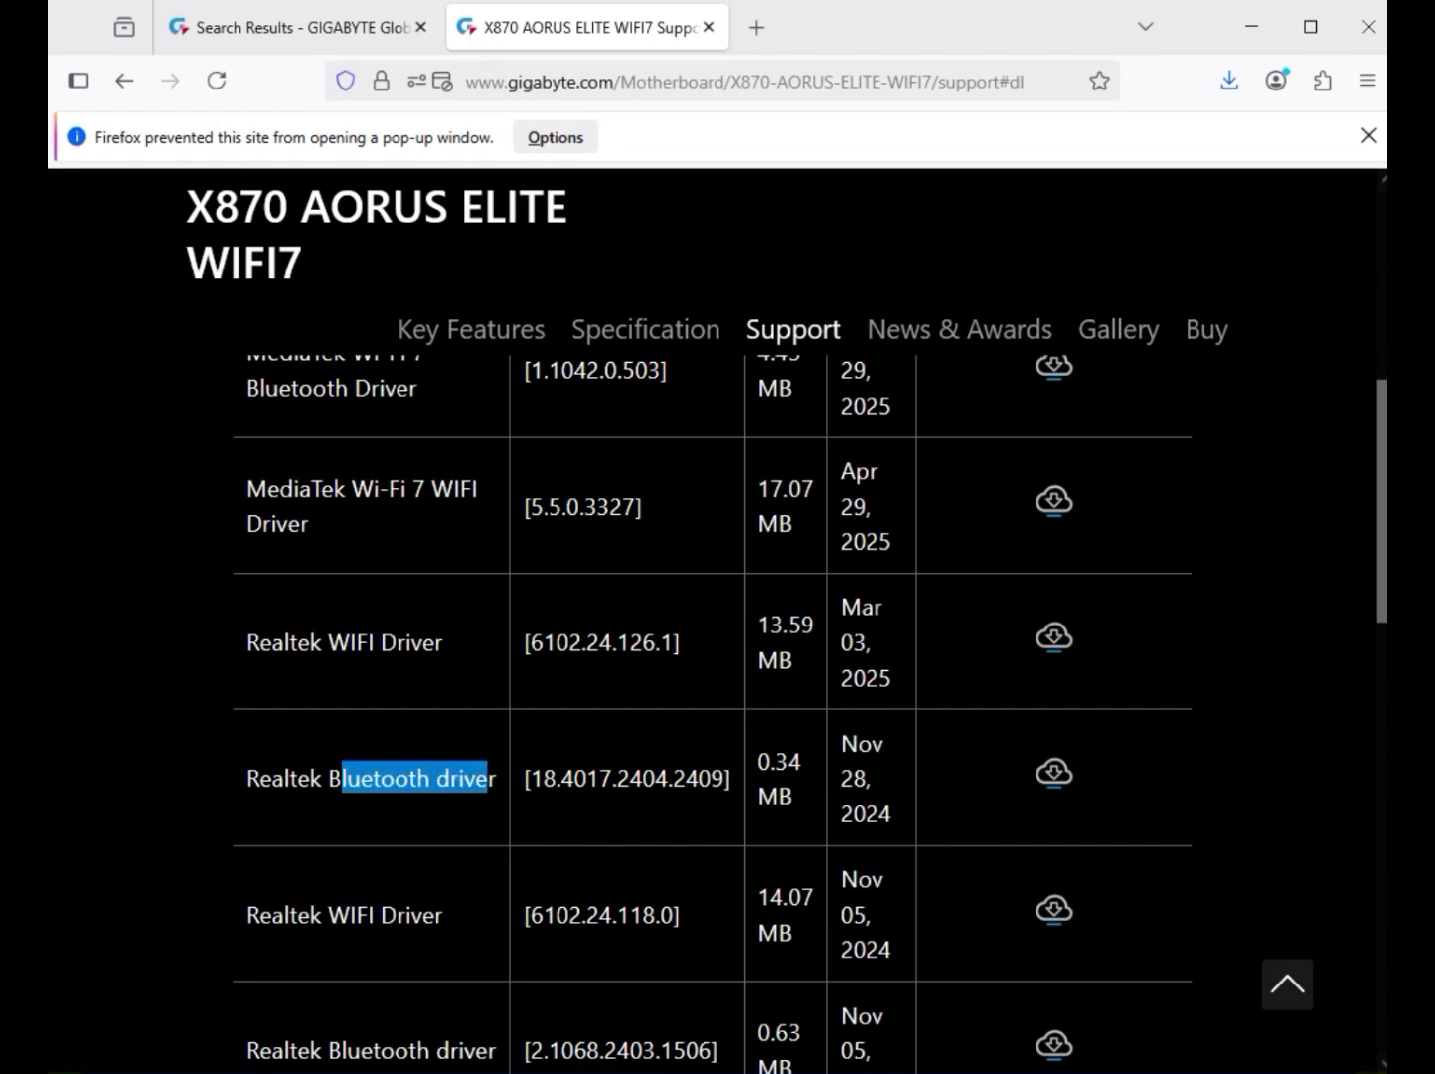
pyautogui.click(1054, 638)
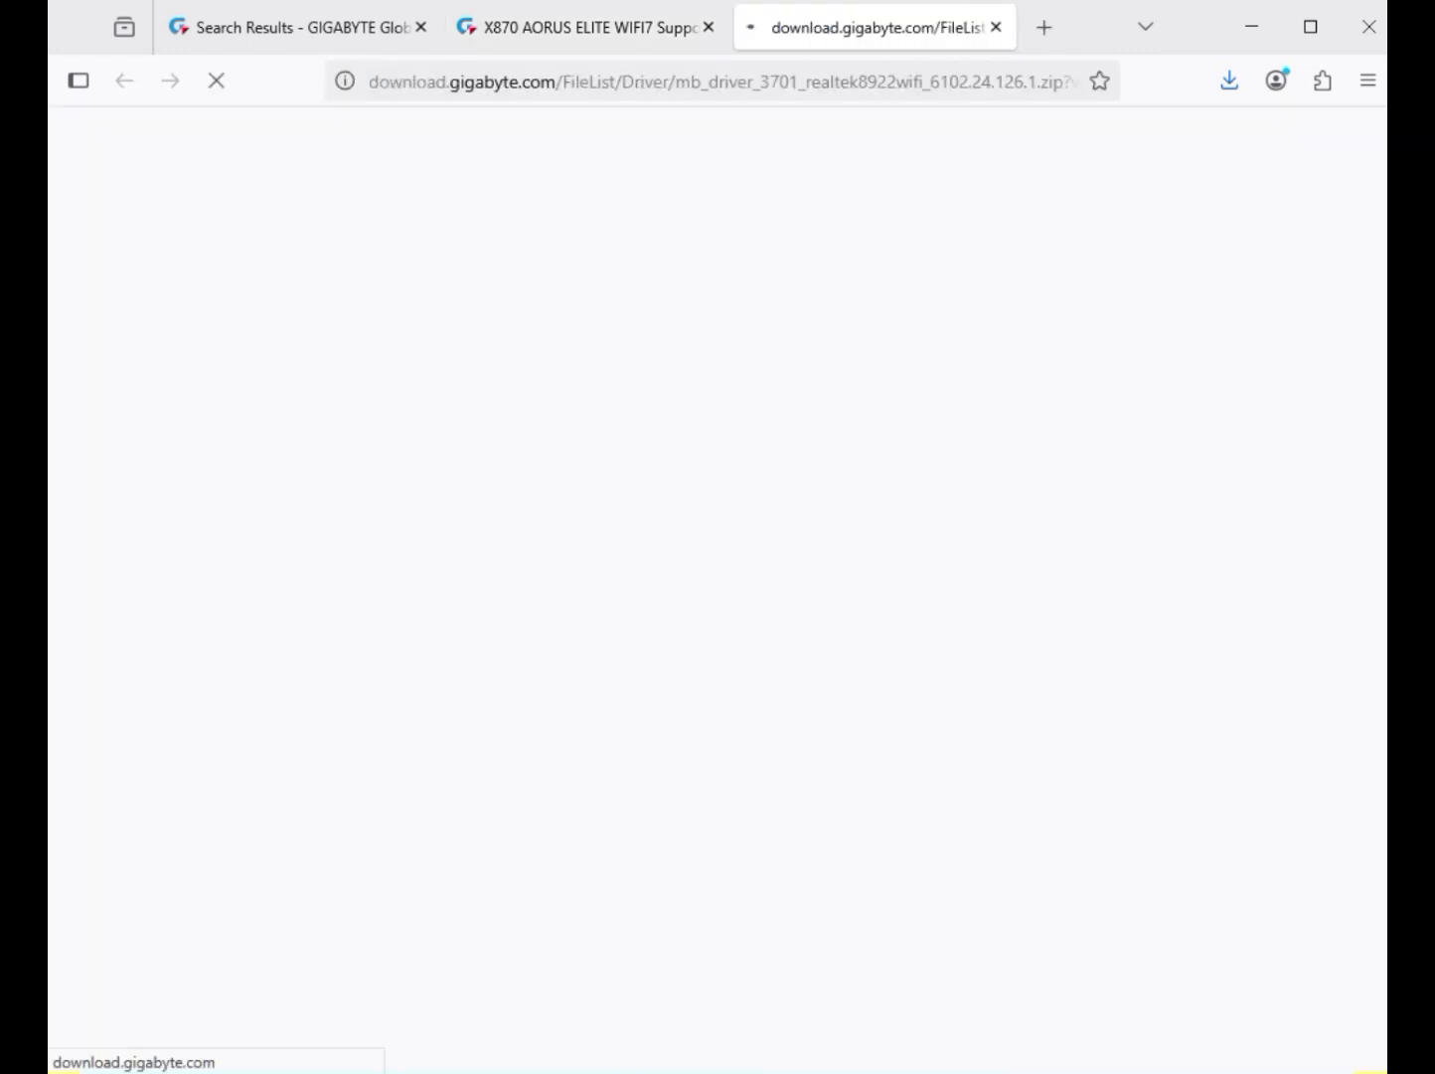
pyautogui.click(1054, 773)
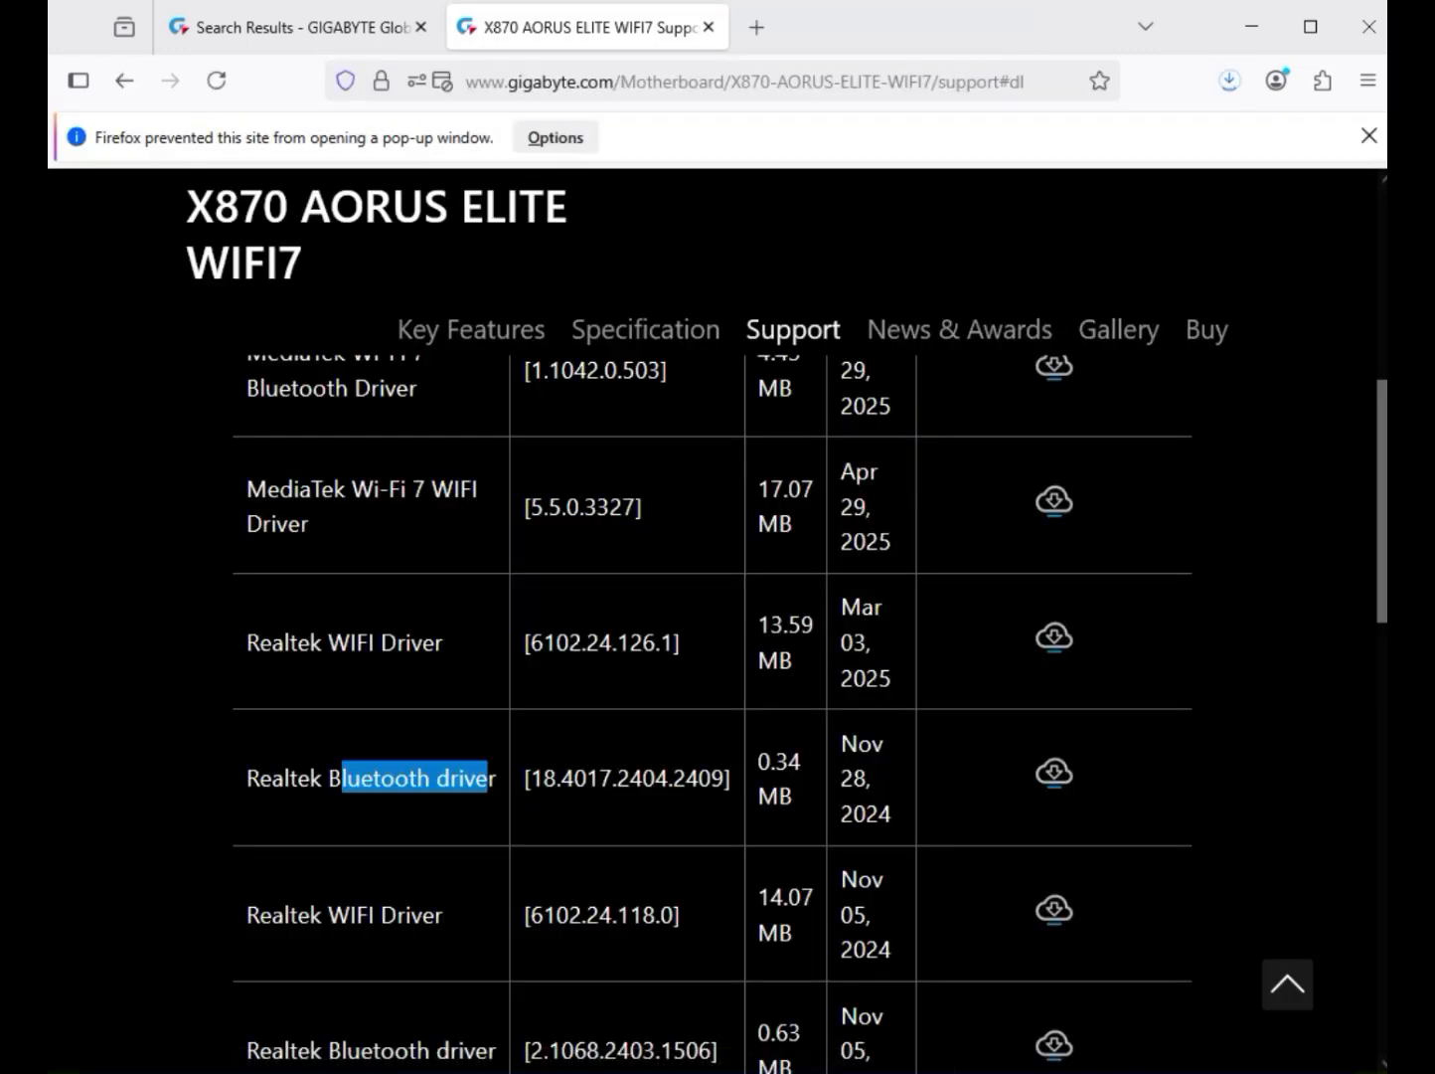
# Step: Download the ITE USB driver version 1.3.8.018 from the USB drivers
pyautogui.scroll(-3, 713, 616)
pyautogui.scroll(-2, 713, 616)
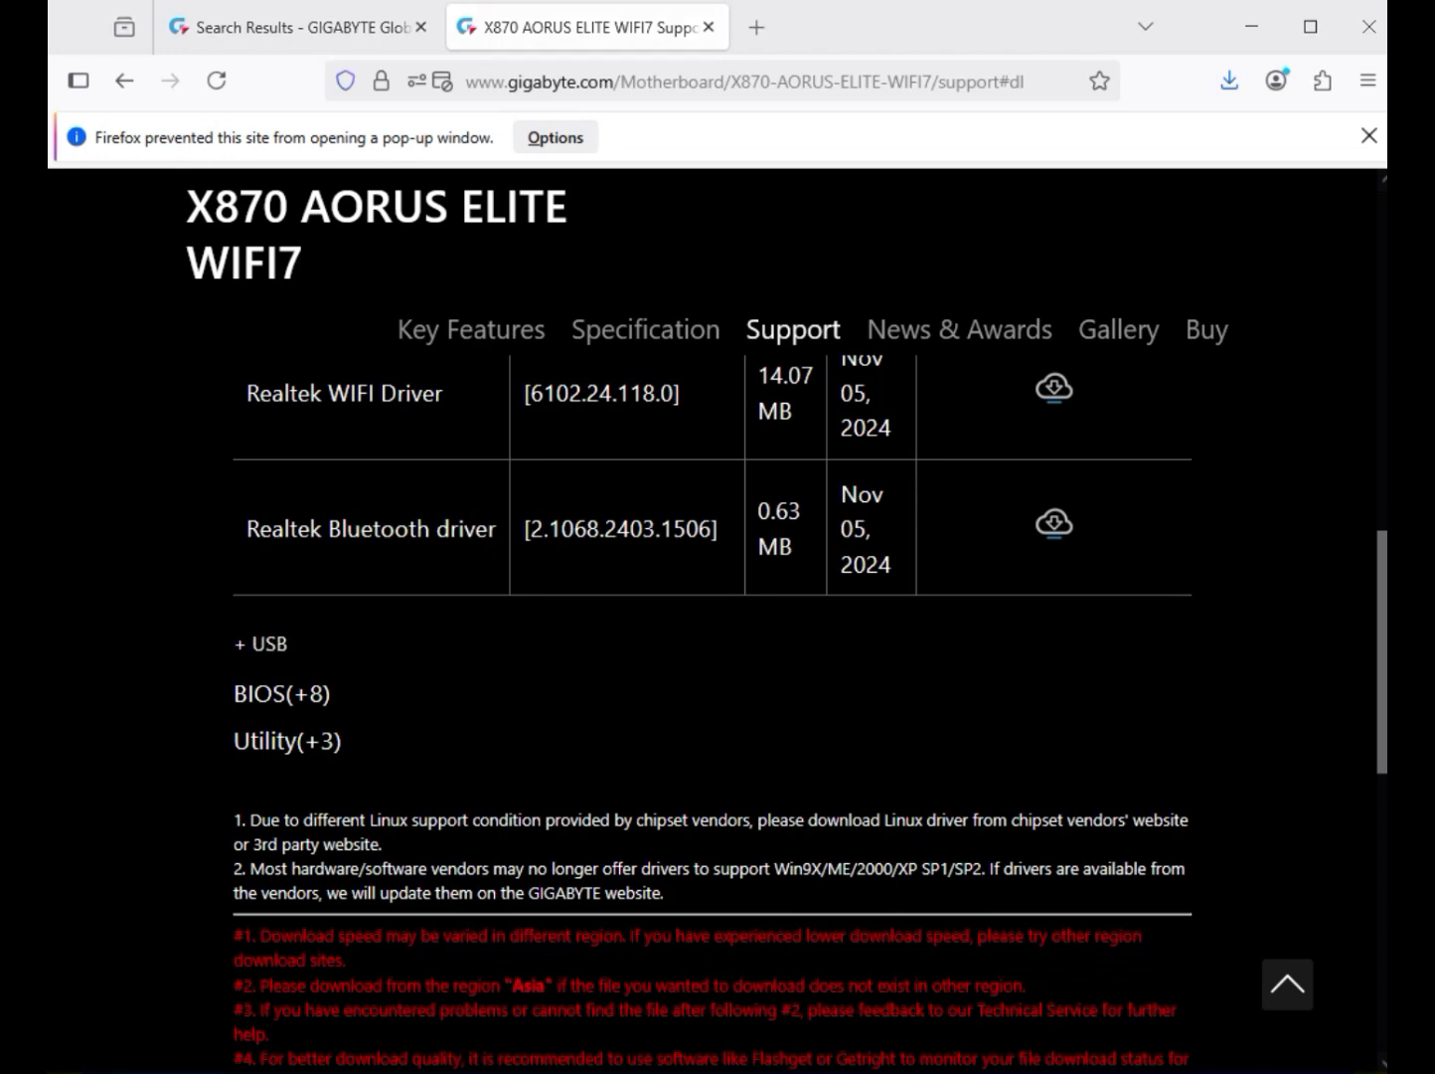
pyautogui.click(262, 644)
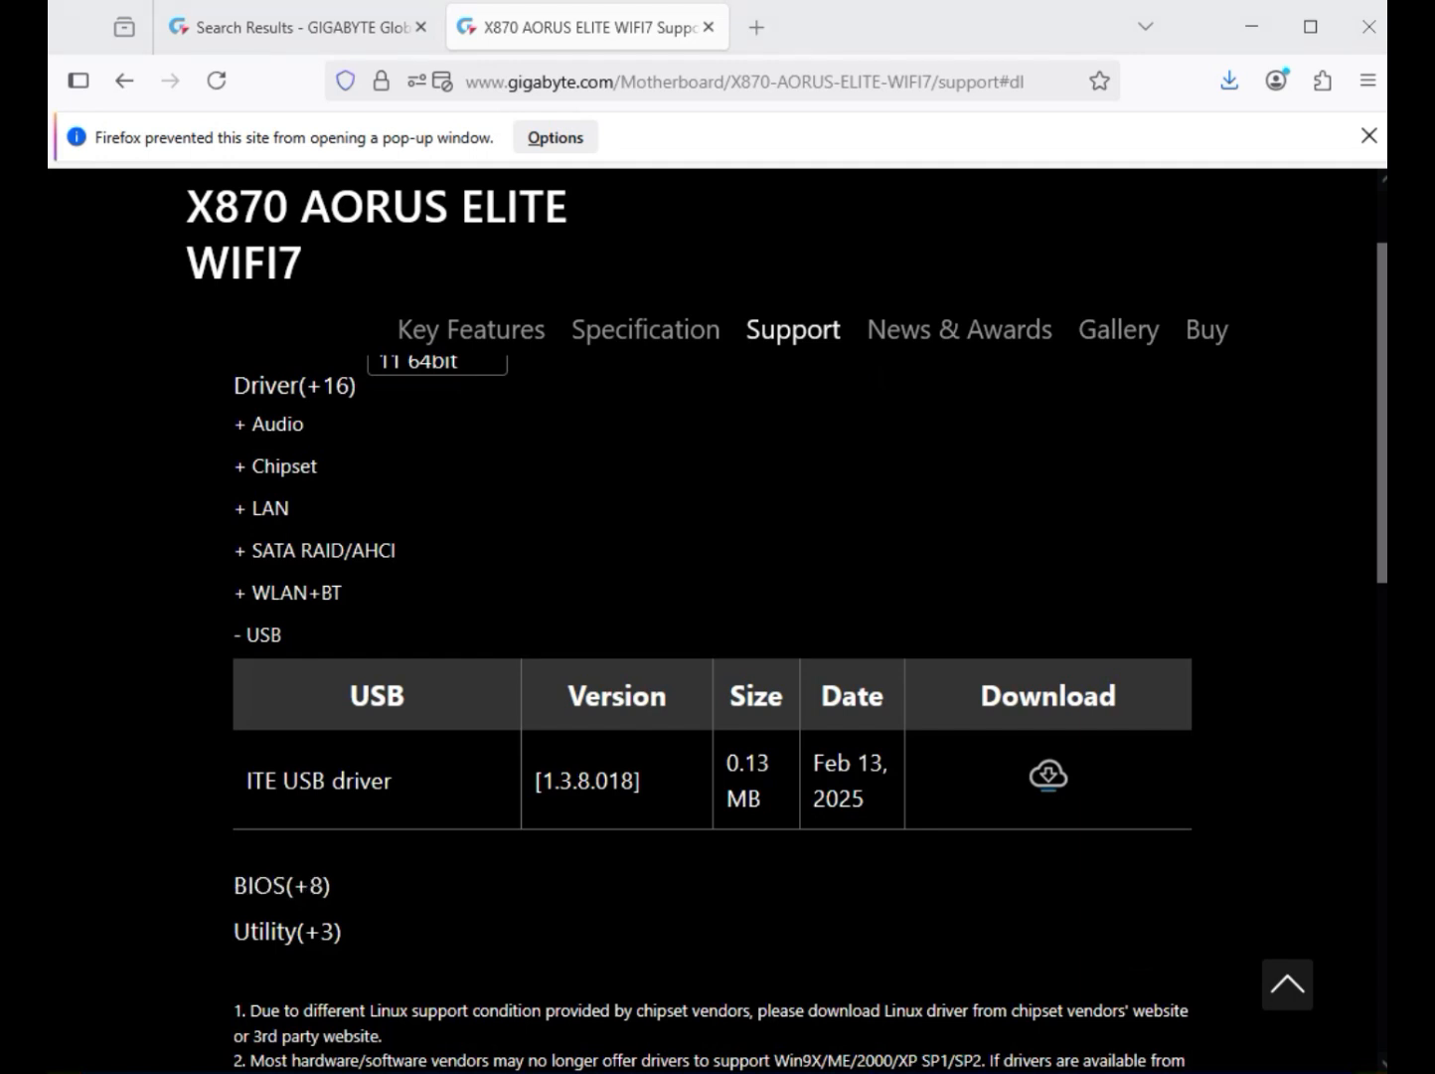
pyautogui.moveTo(284, 781); pyautogui.dragTo(398, 781)
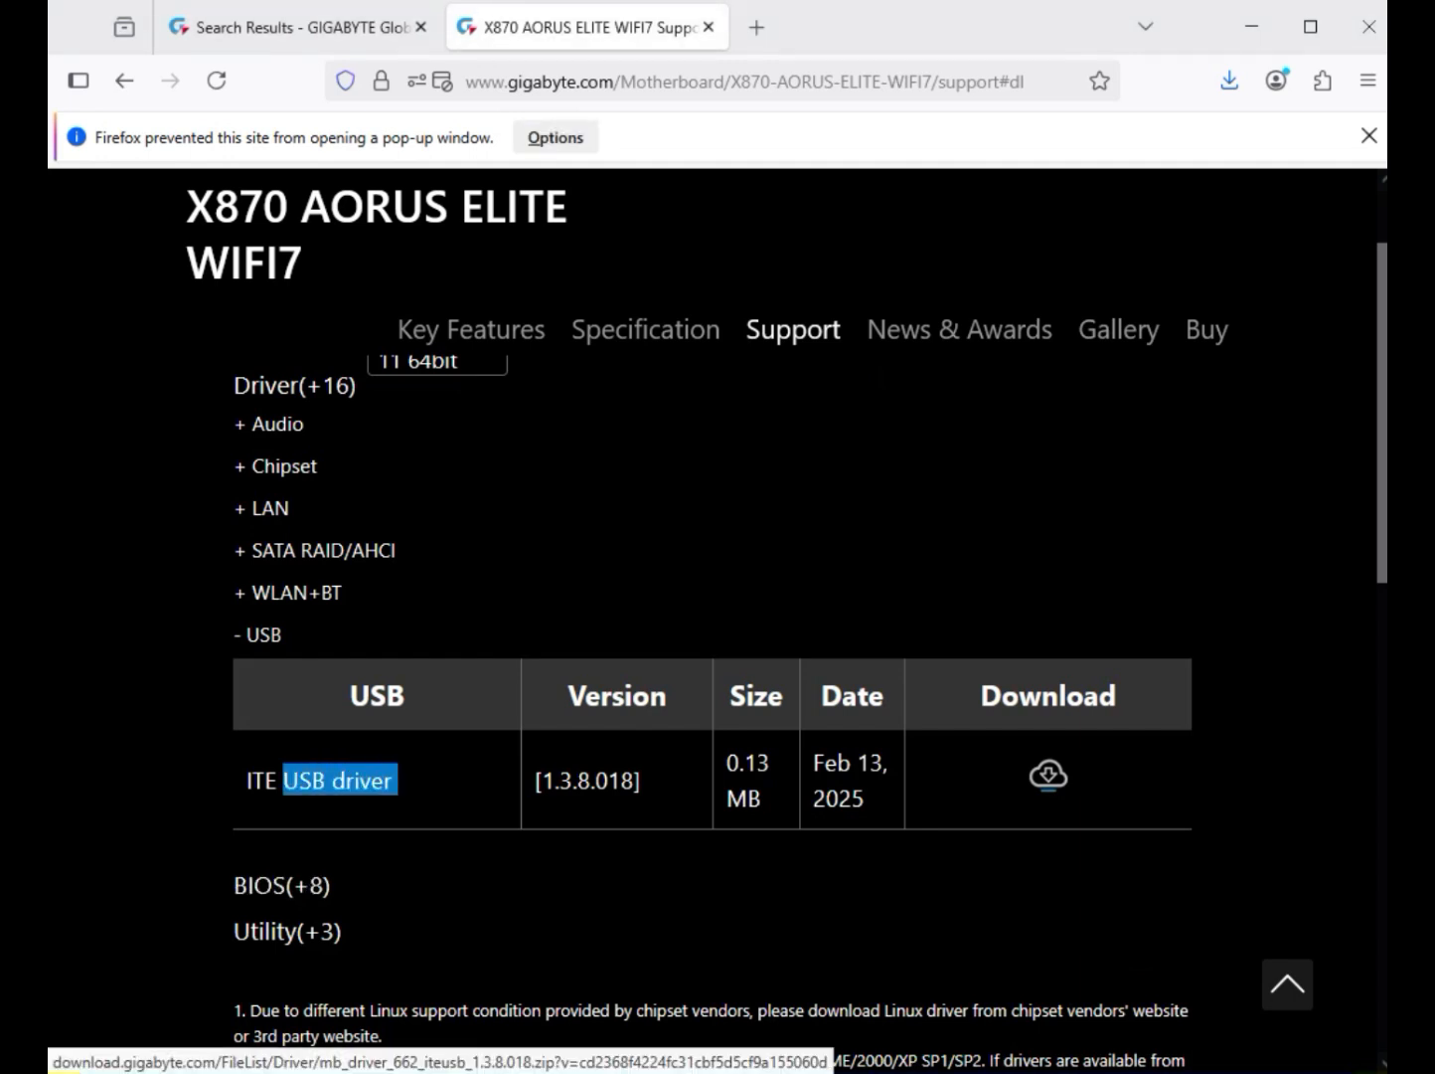
pyautogui.click(1049, 773)
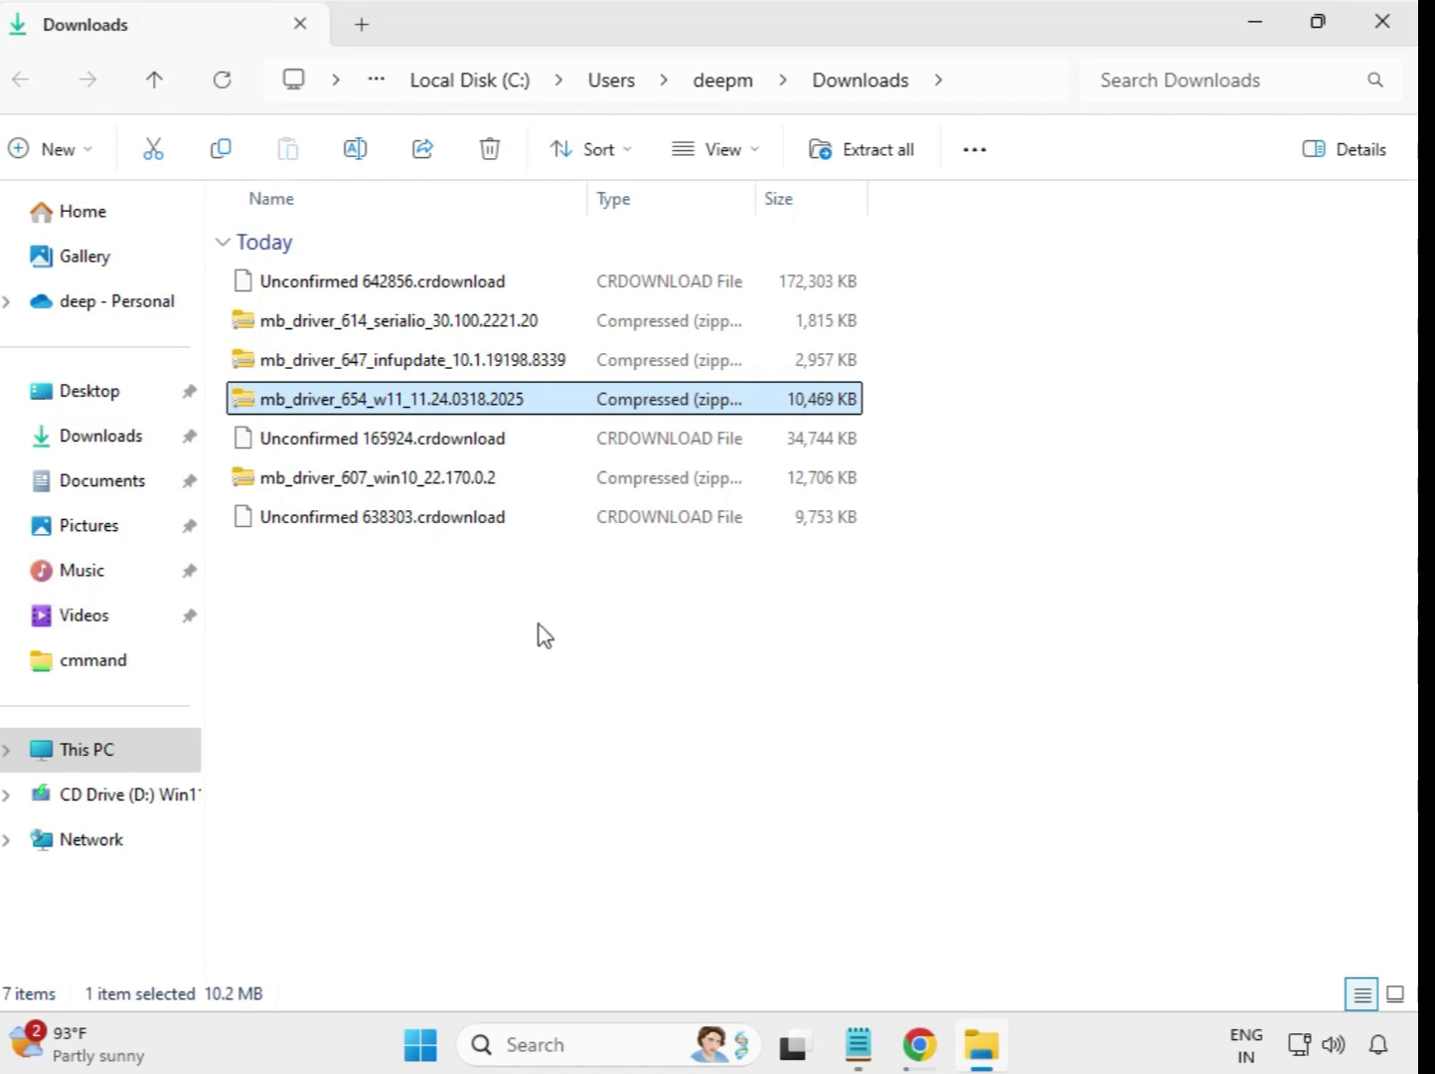
# Step: Switch to the Downloads folder in File Explorer and extract the mb_driver_614_serialio_30.100.2221.20 archive to its default destination
pyautogui.moveTo(517, 639); pyautogui.dragTo(491, 274)
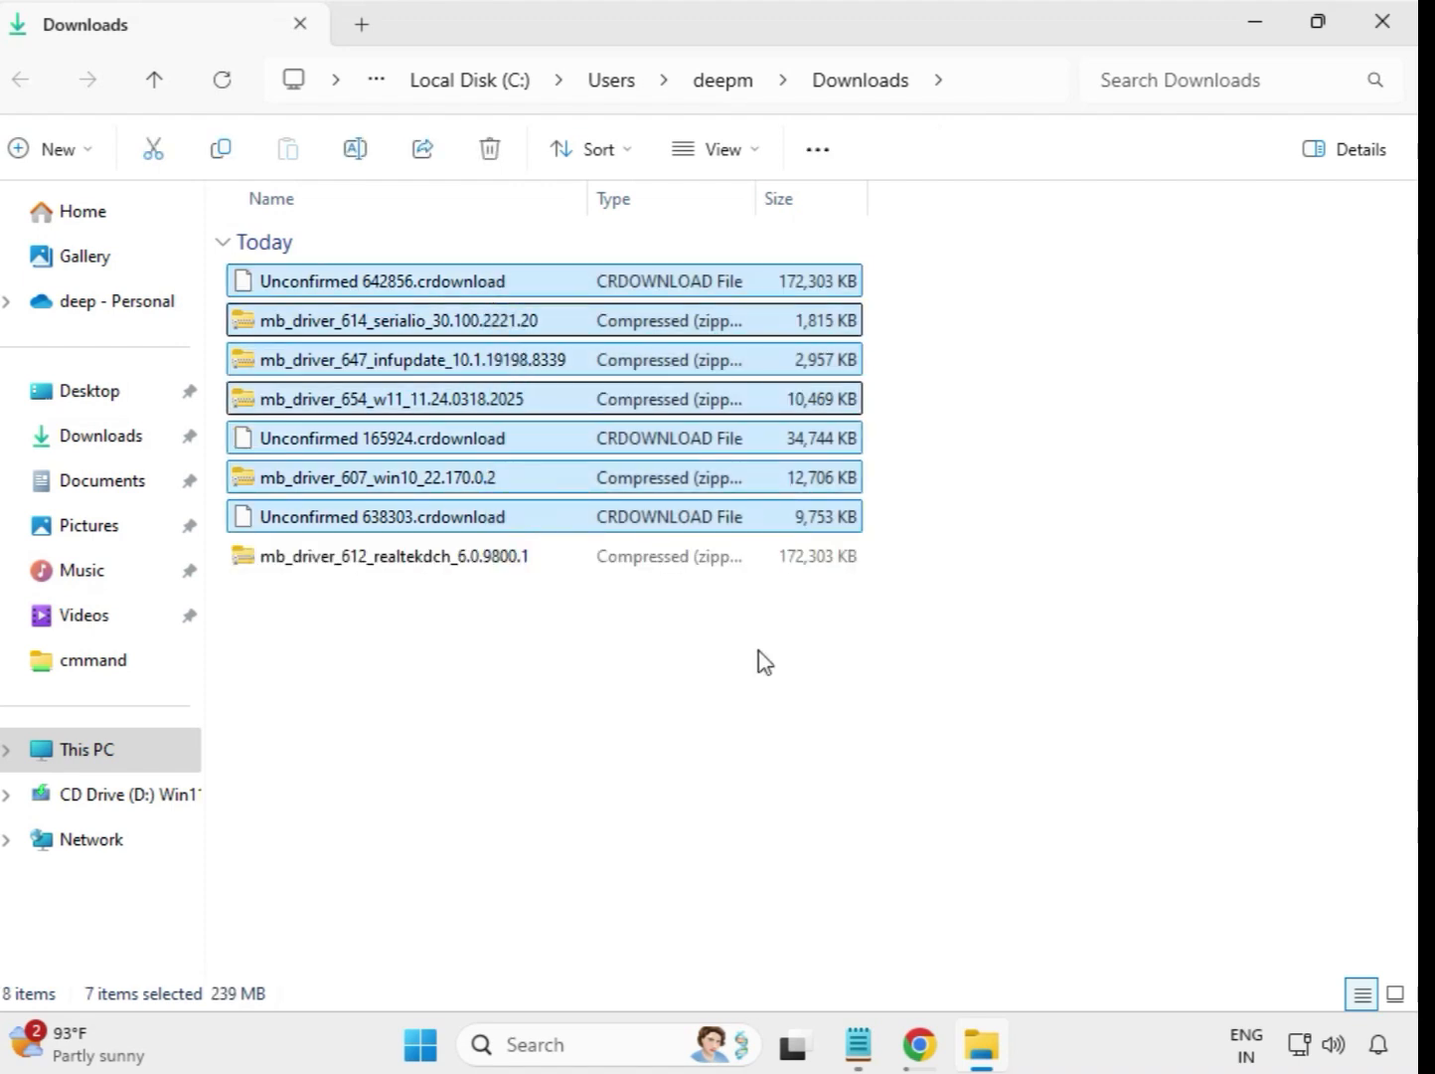
pyautogui.click(763, 656)
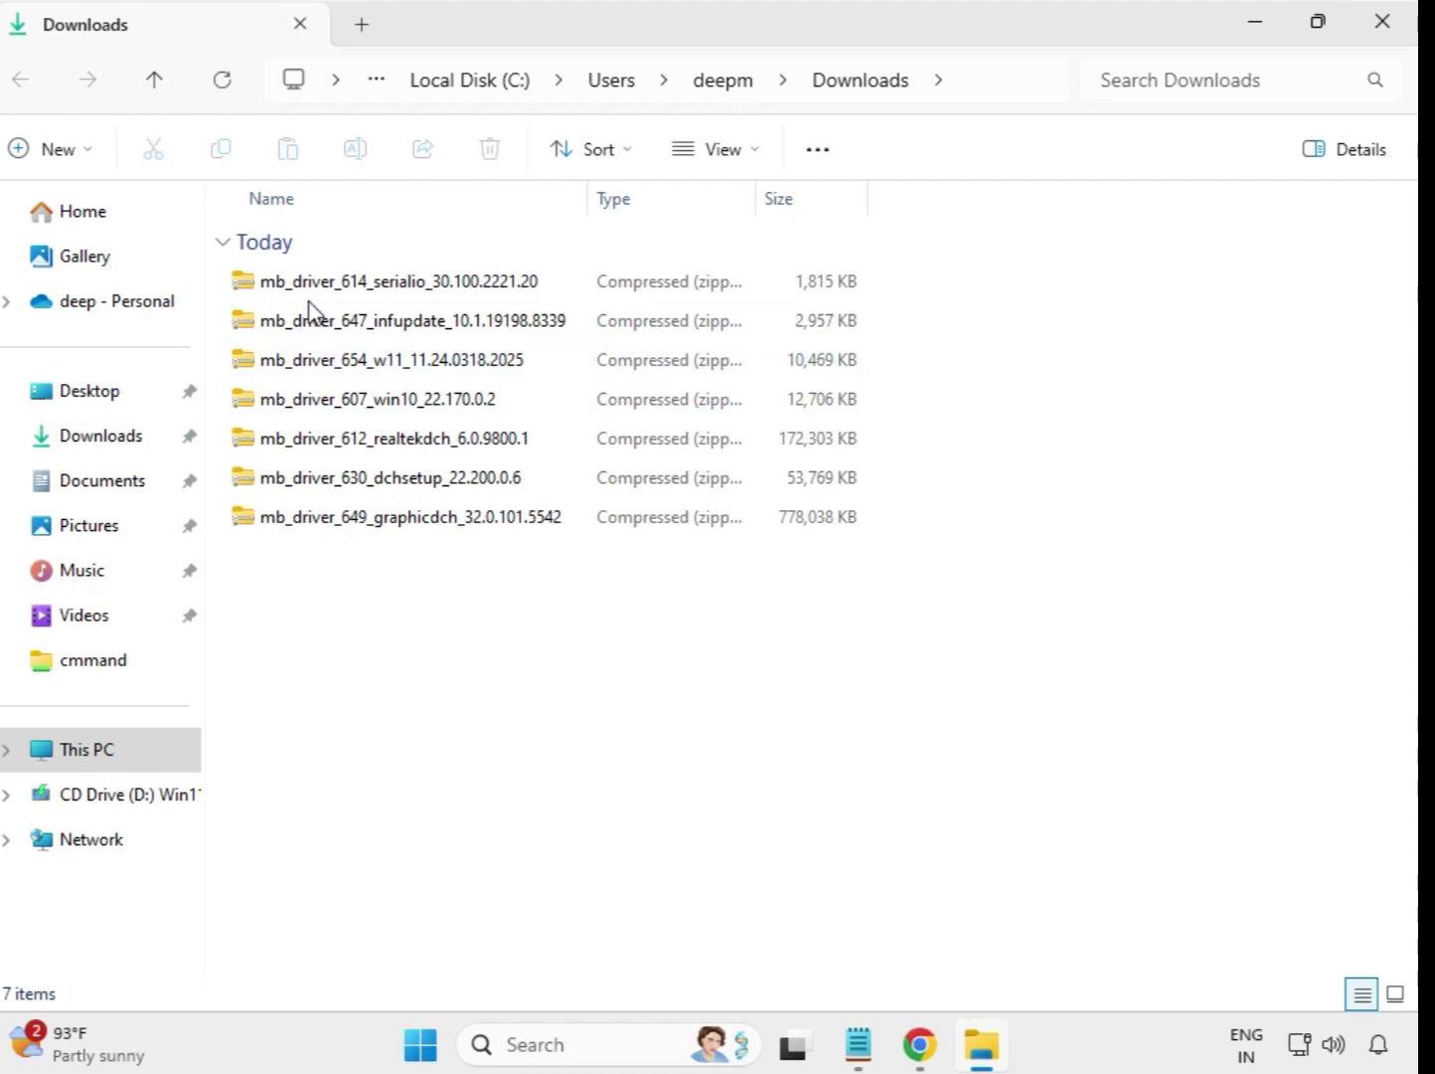
pyautogui.click(368, 291)
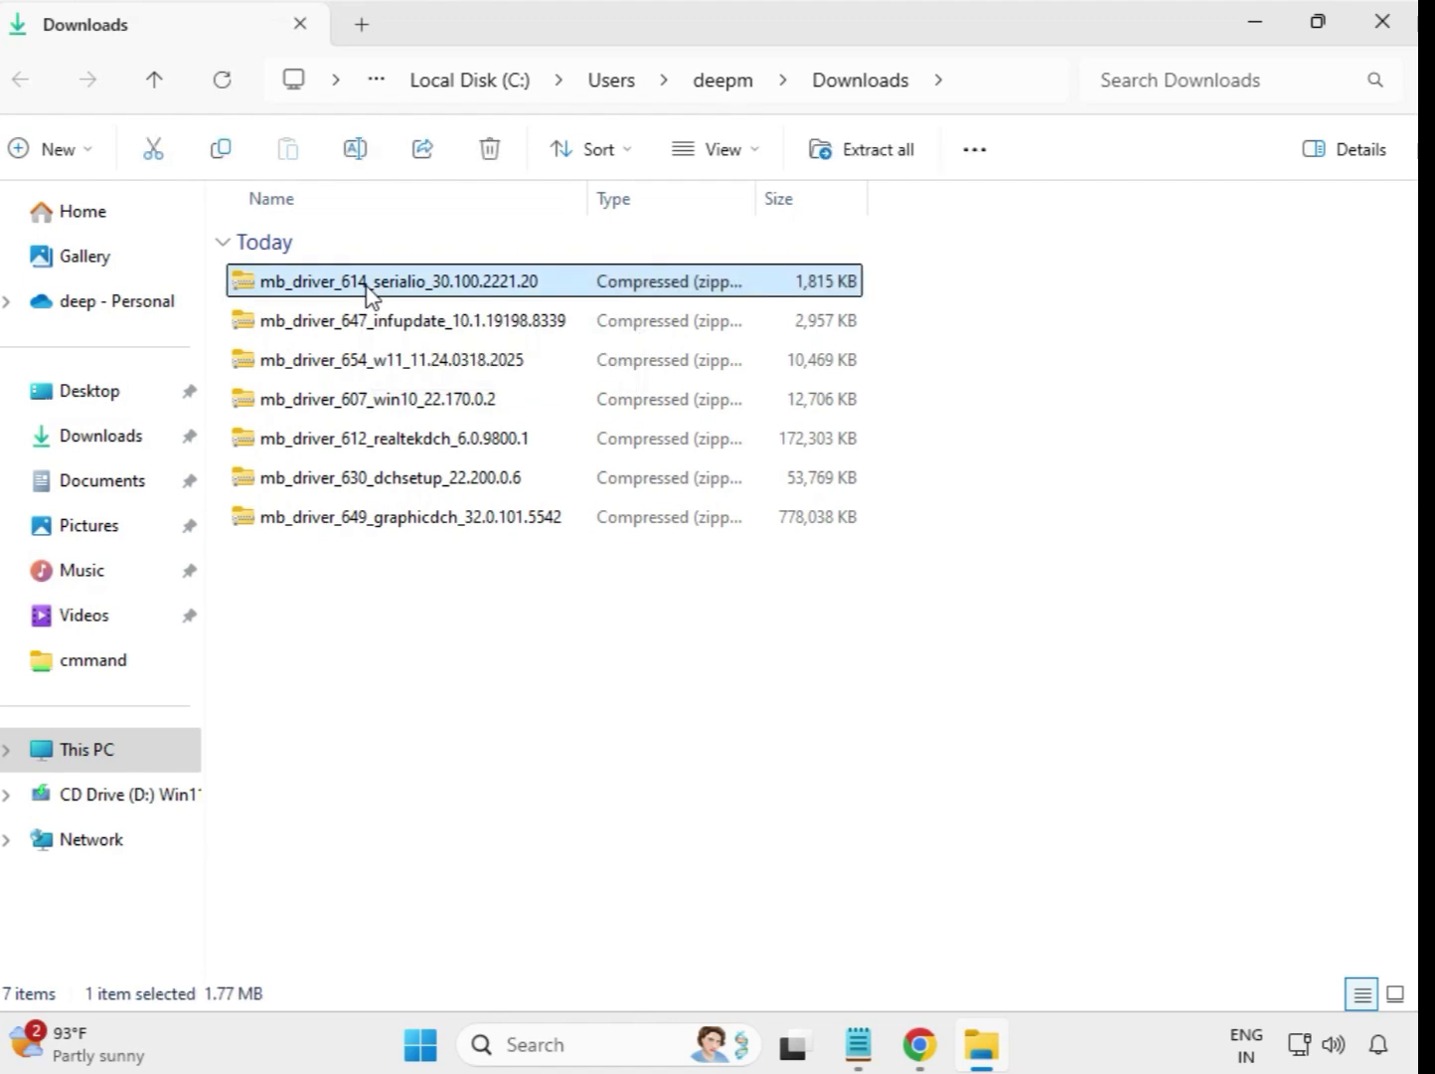
pyautogui.rightClick(369, 290)
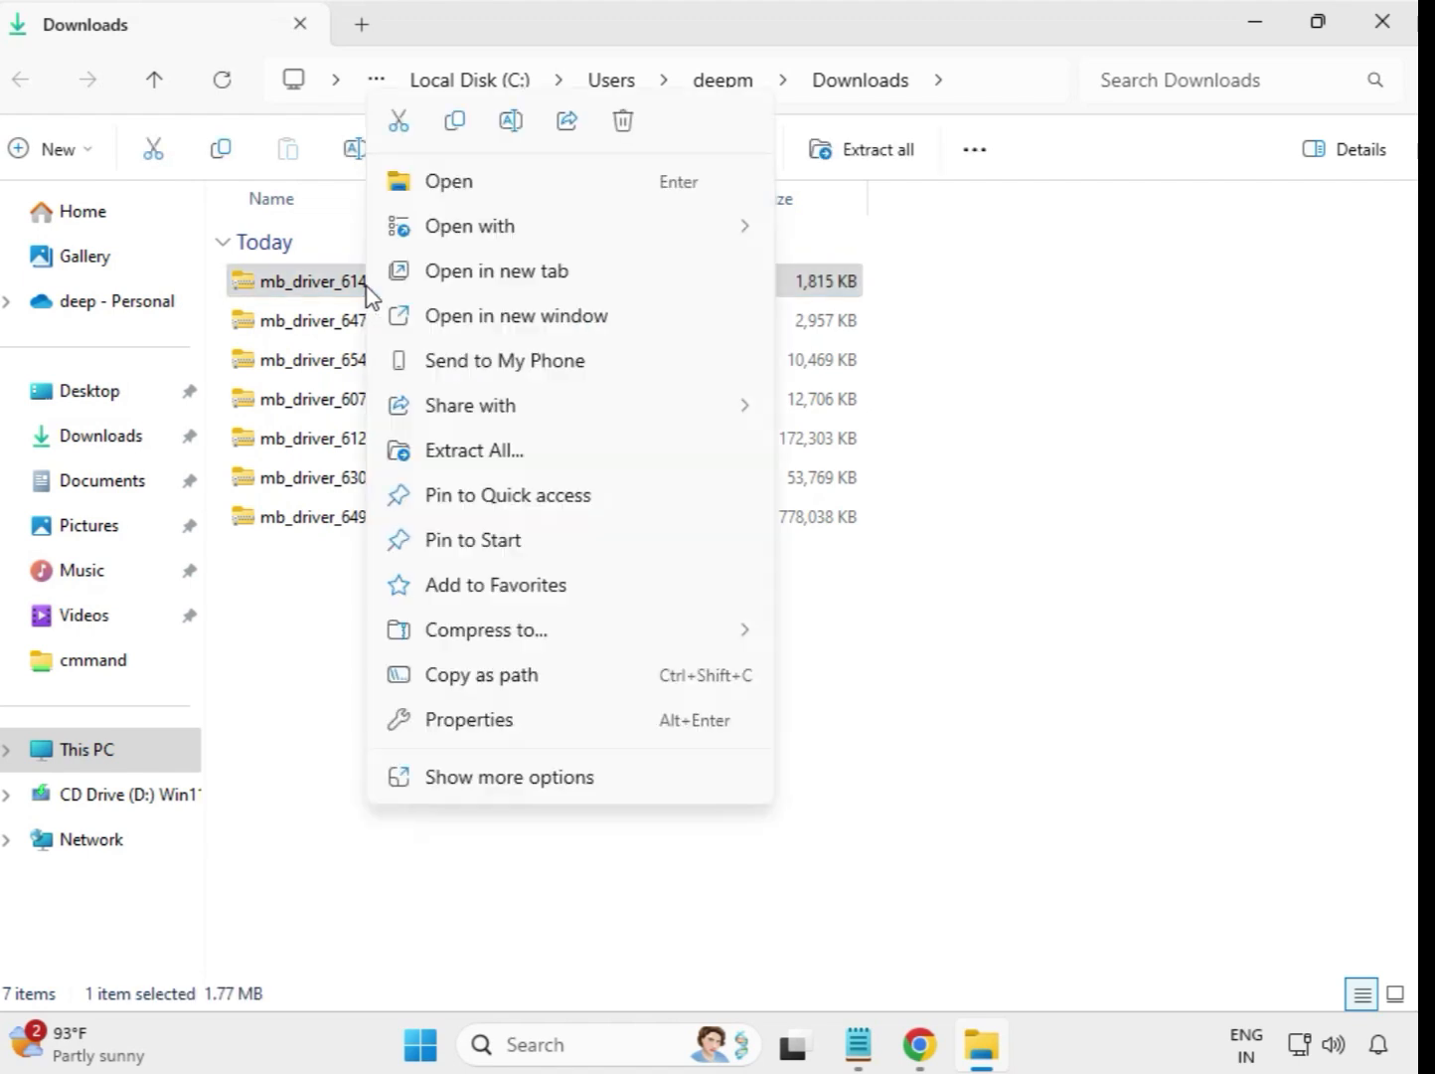
pyautogui.click(485, 452)
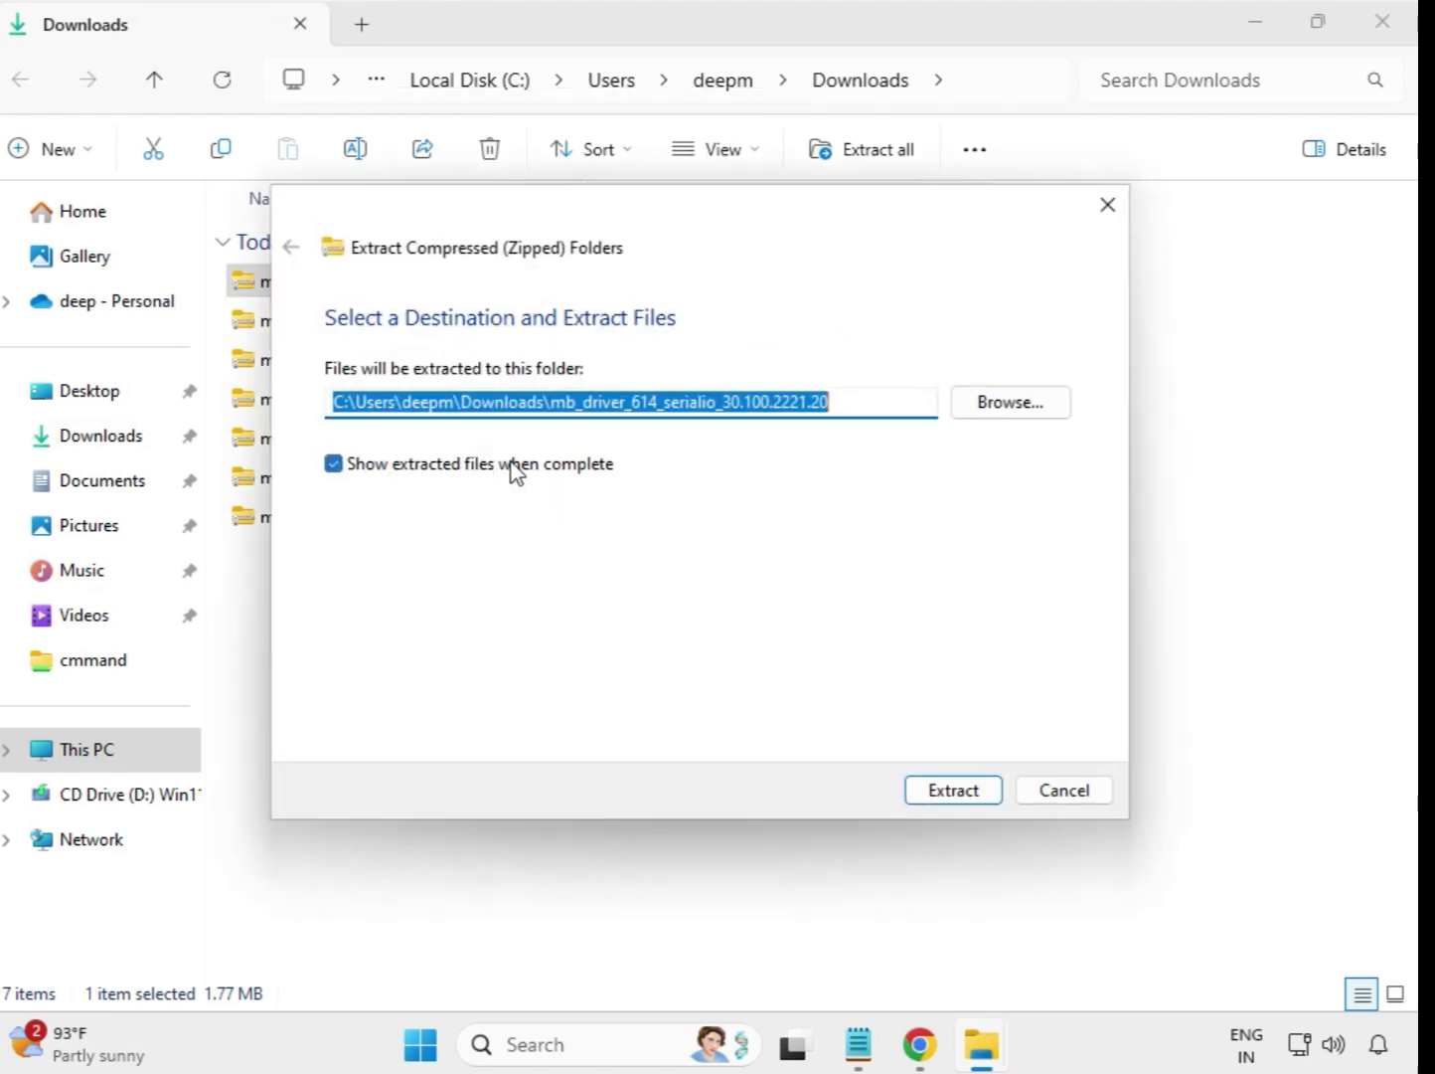
pyautogui.click(966, 791)
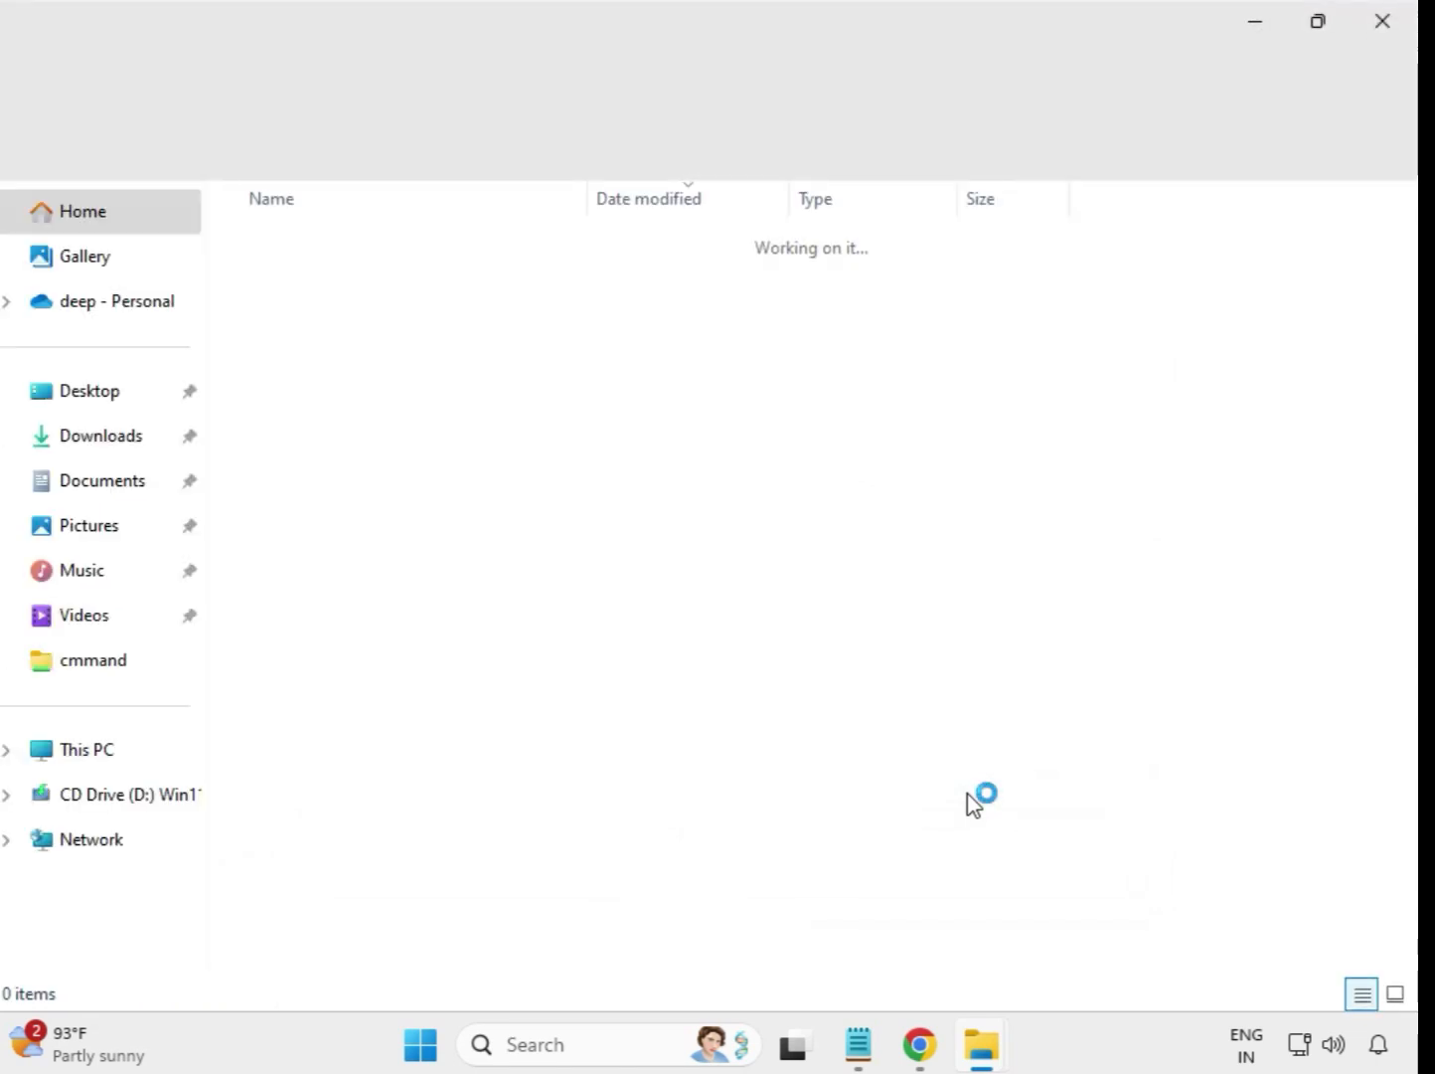
# Step: Close the extracted serialio window and extract the mb_driver_647_infupdate_10.1.19198.8339 archive to its default folder in Downloads
pyautogui.click(1384, 29)
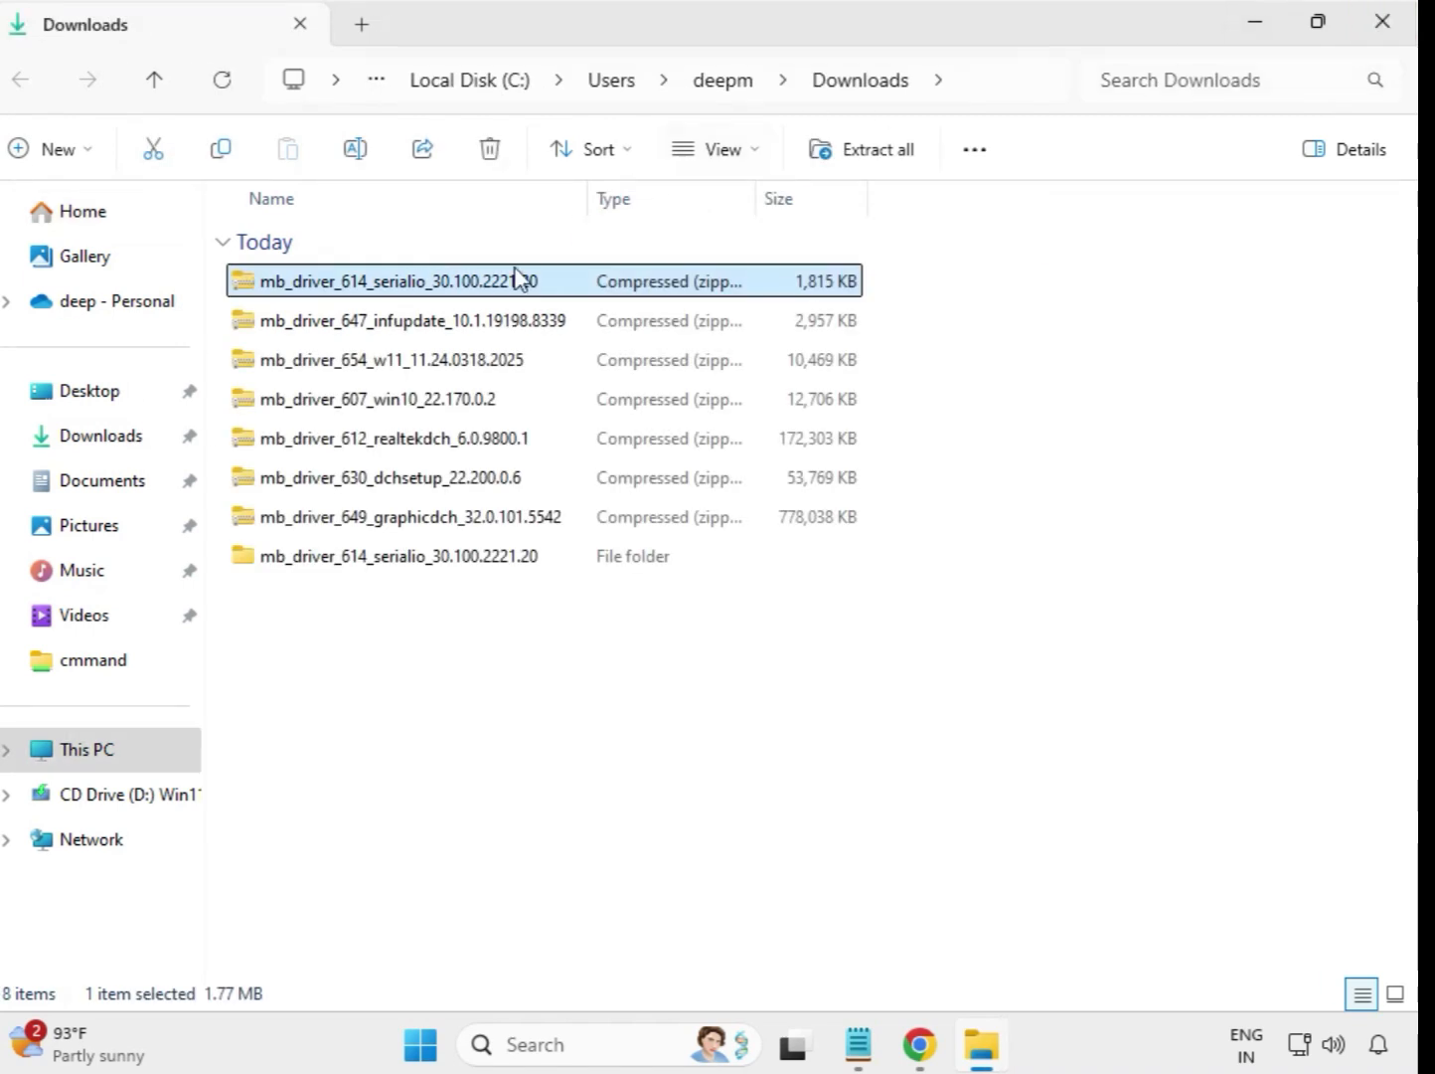
pyautogui.click(370, 565)
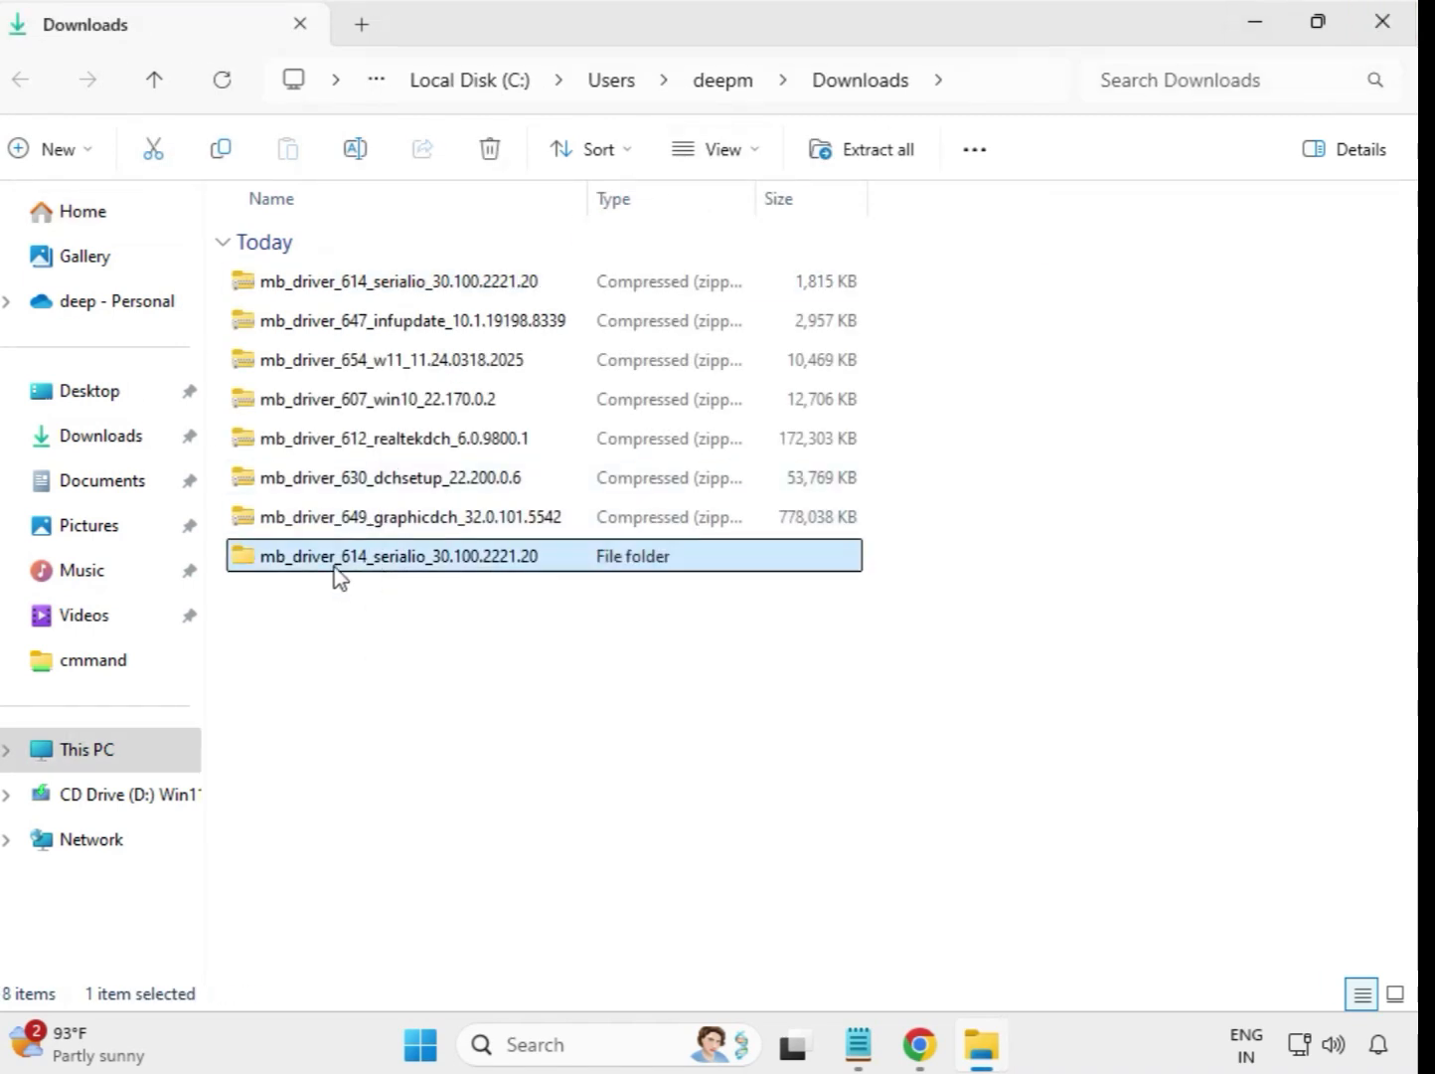
pyautogui.click(376, 334)
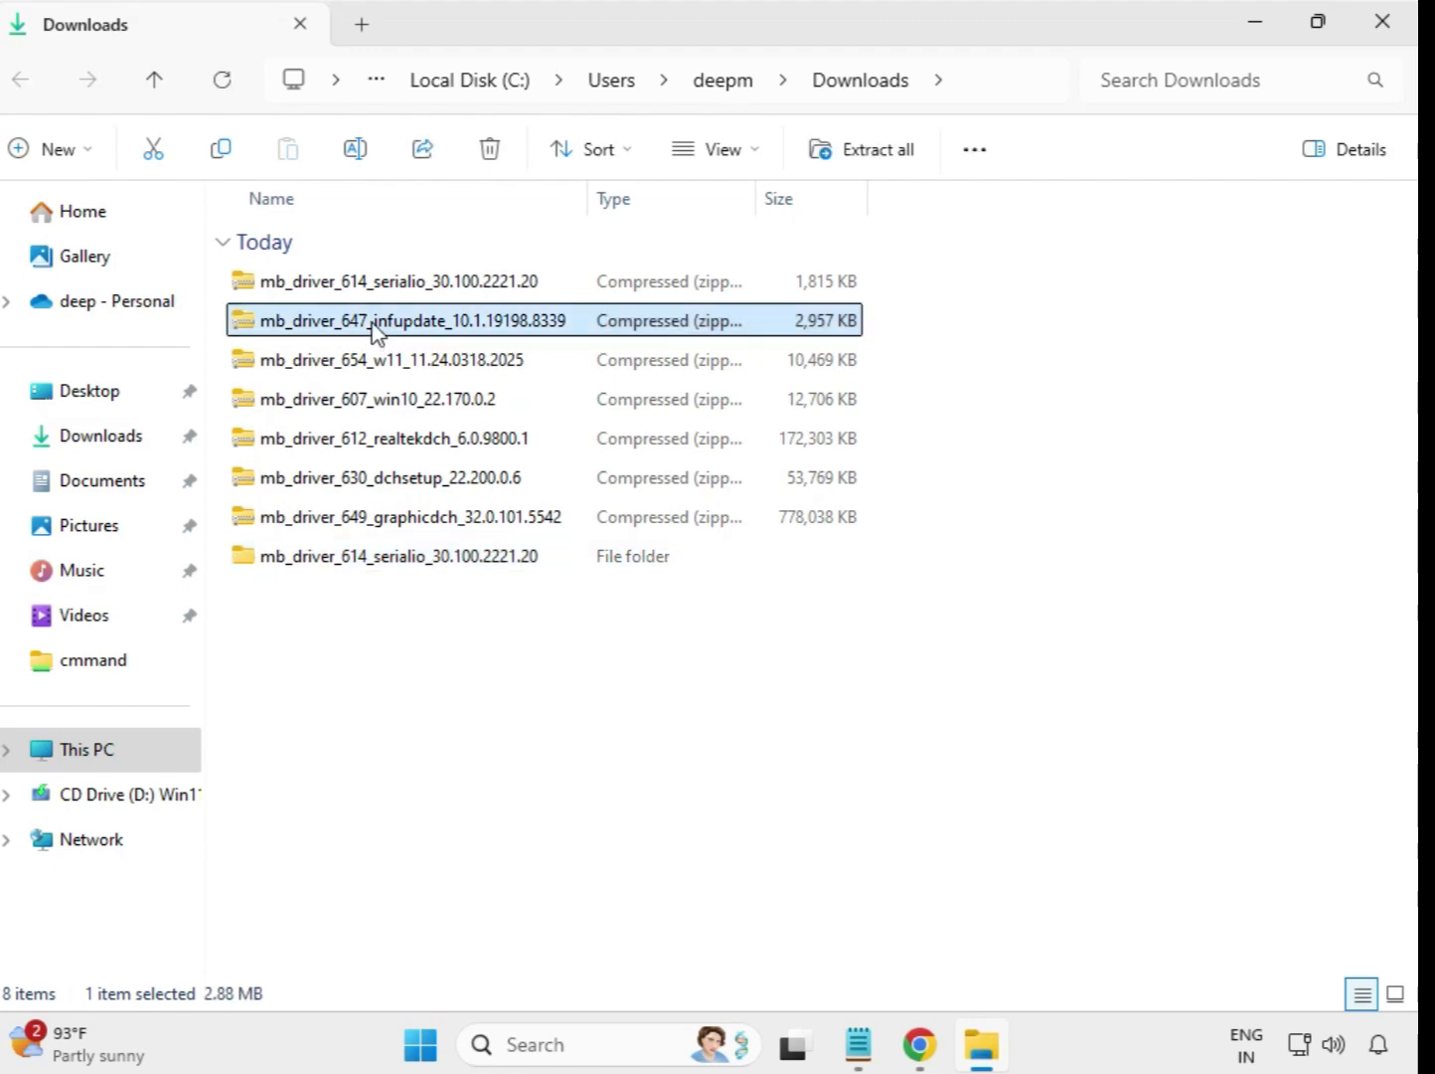
pyautogui.rightClick(375, 331)
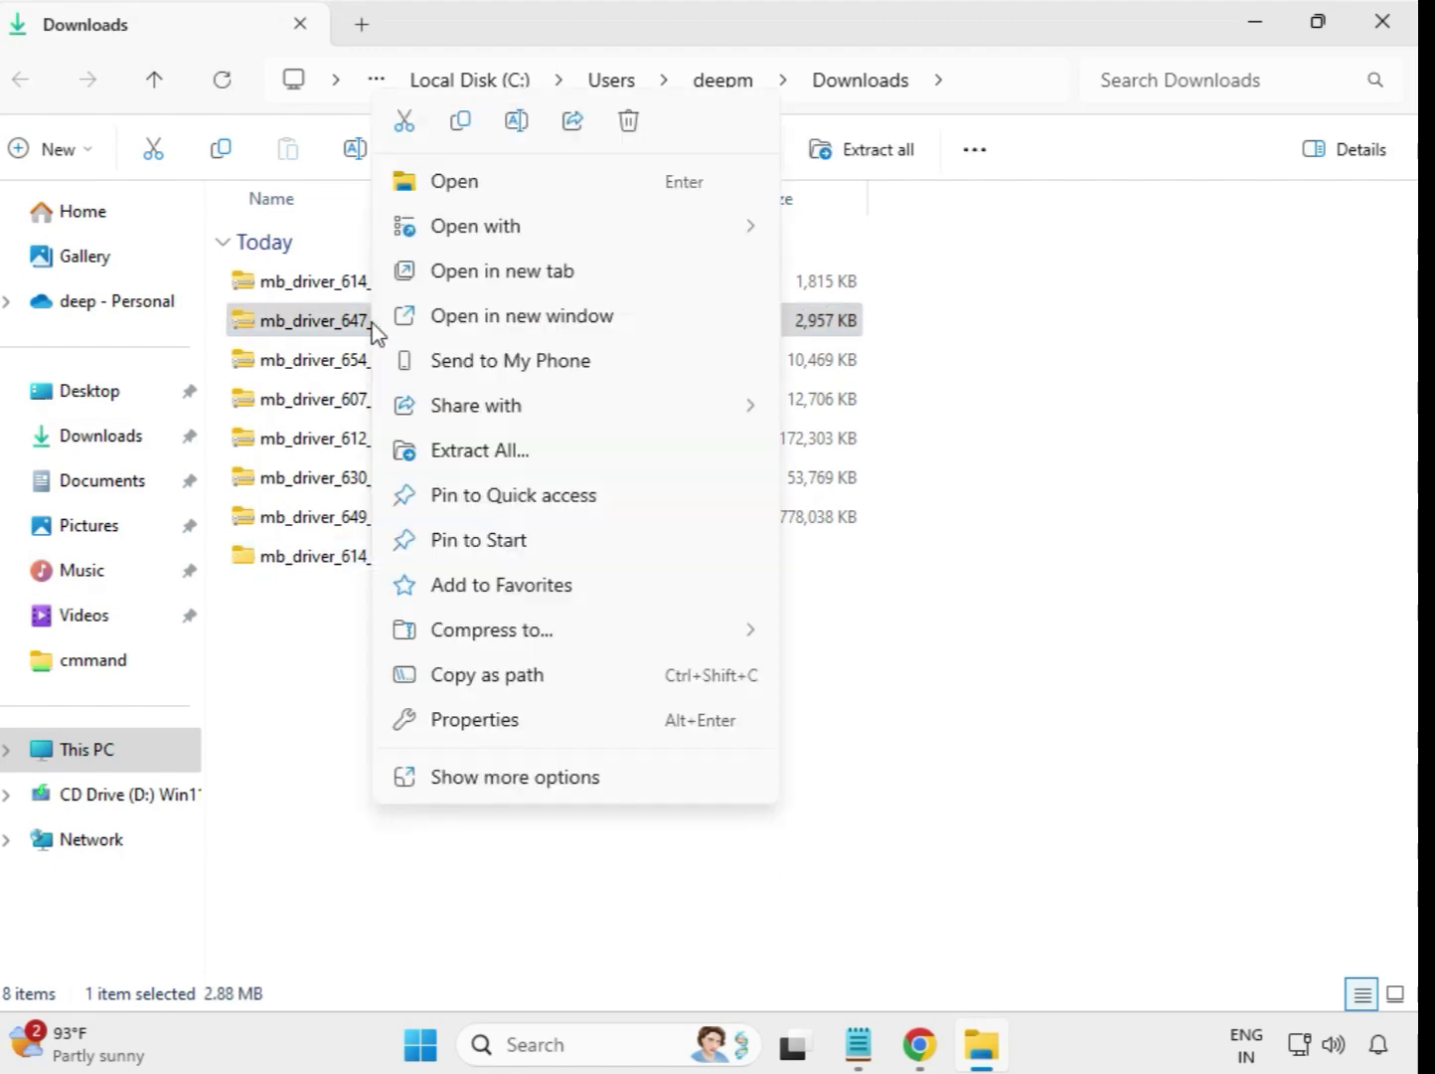
pyautogui.click(484, 457)
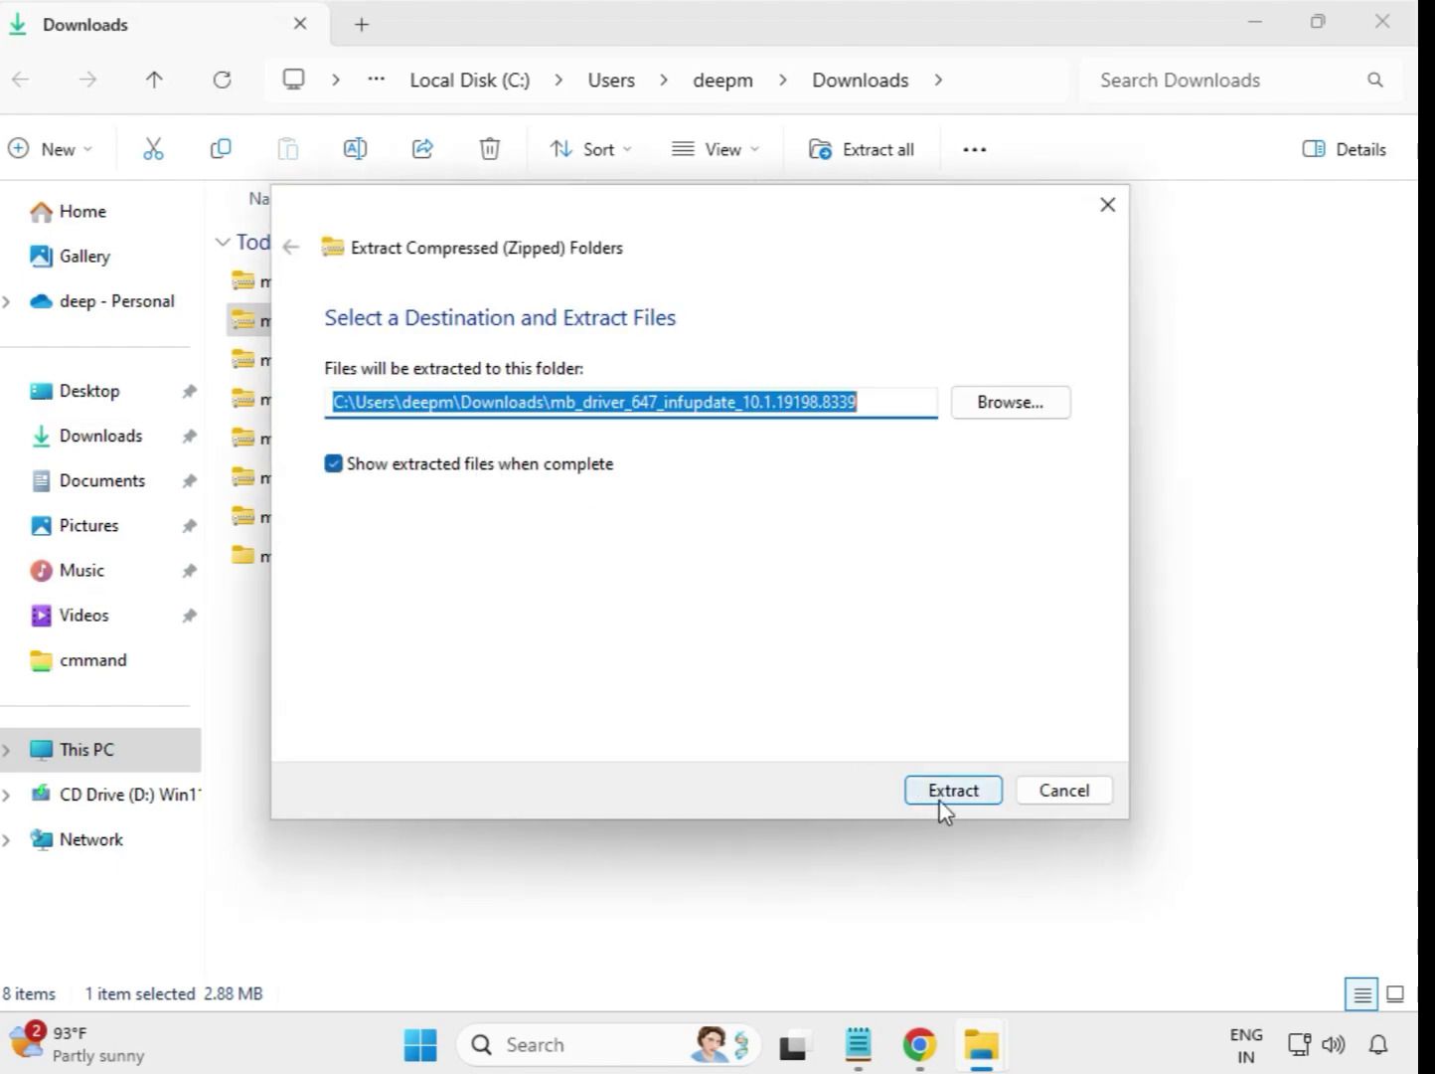
pyautogui.click(942, 801)
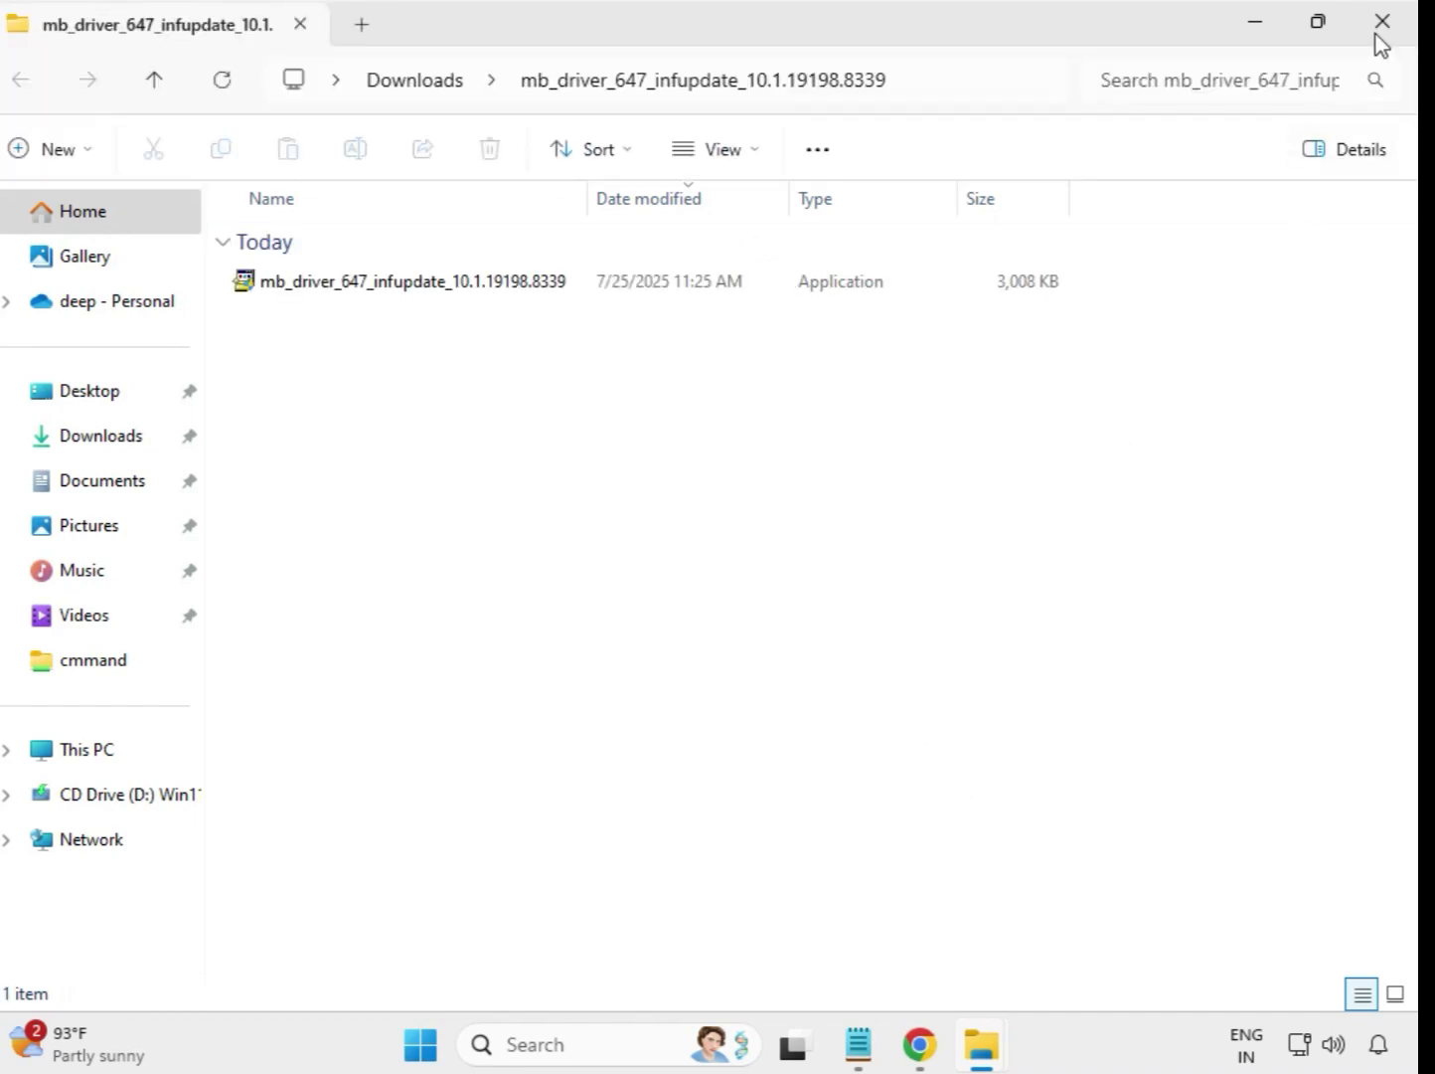
pyautogui.click(1380, 28)
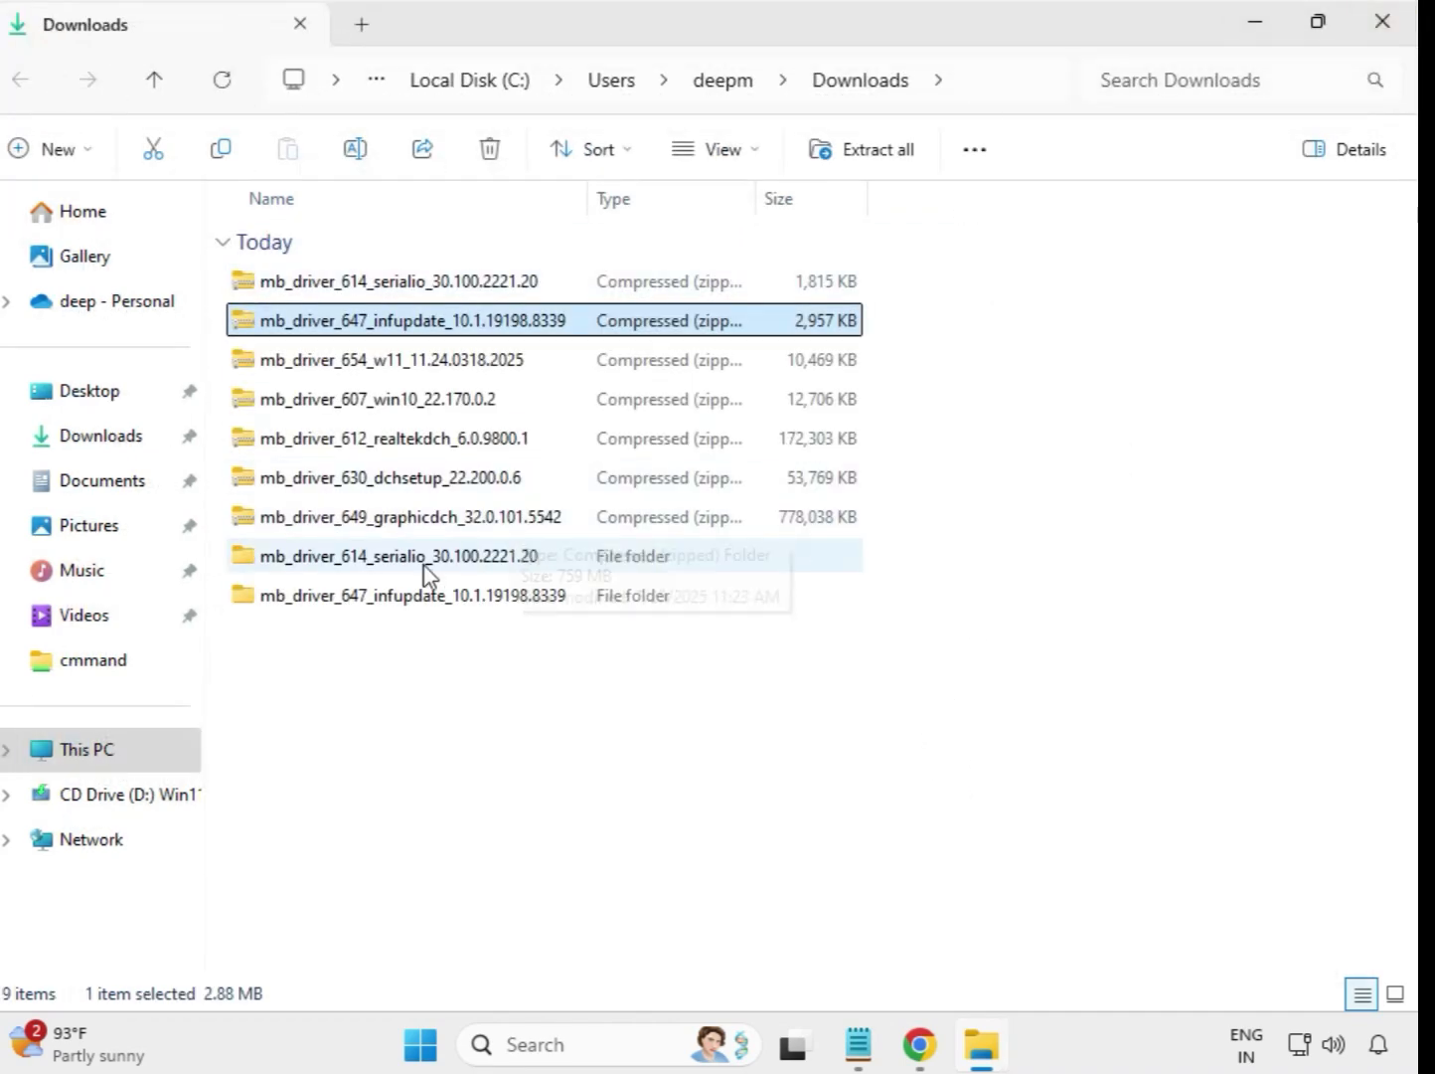
# Step: Extract the mb_driver_654_w11_11.24.0318.2025 archive to its default destination and close the extracted folder window
pyautogui.click(365, 370)
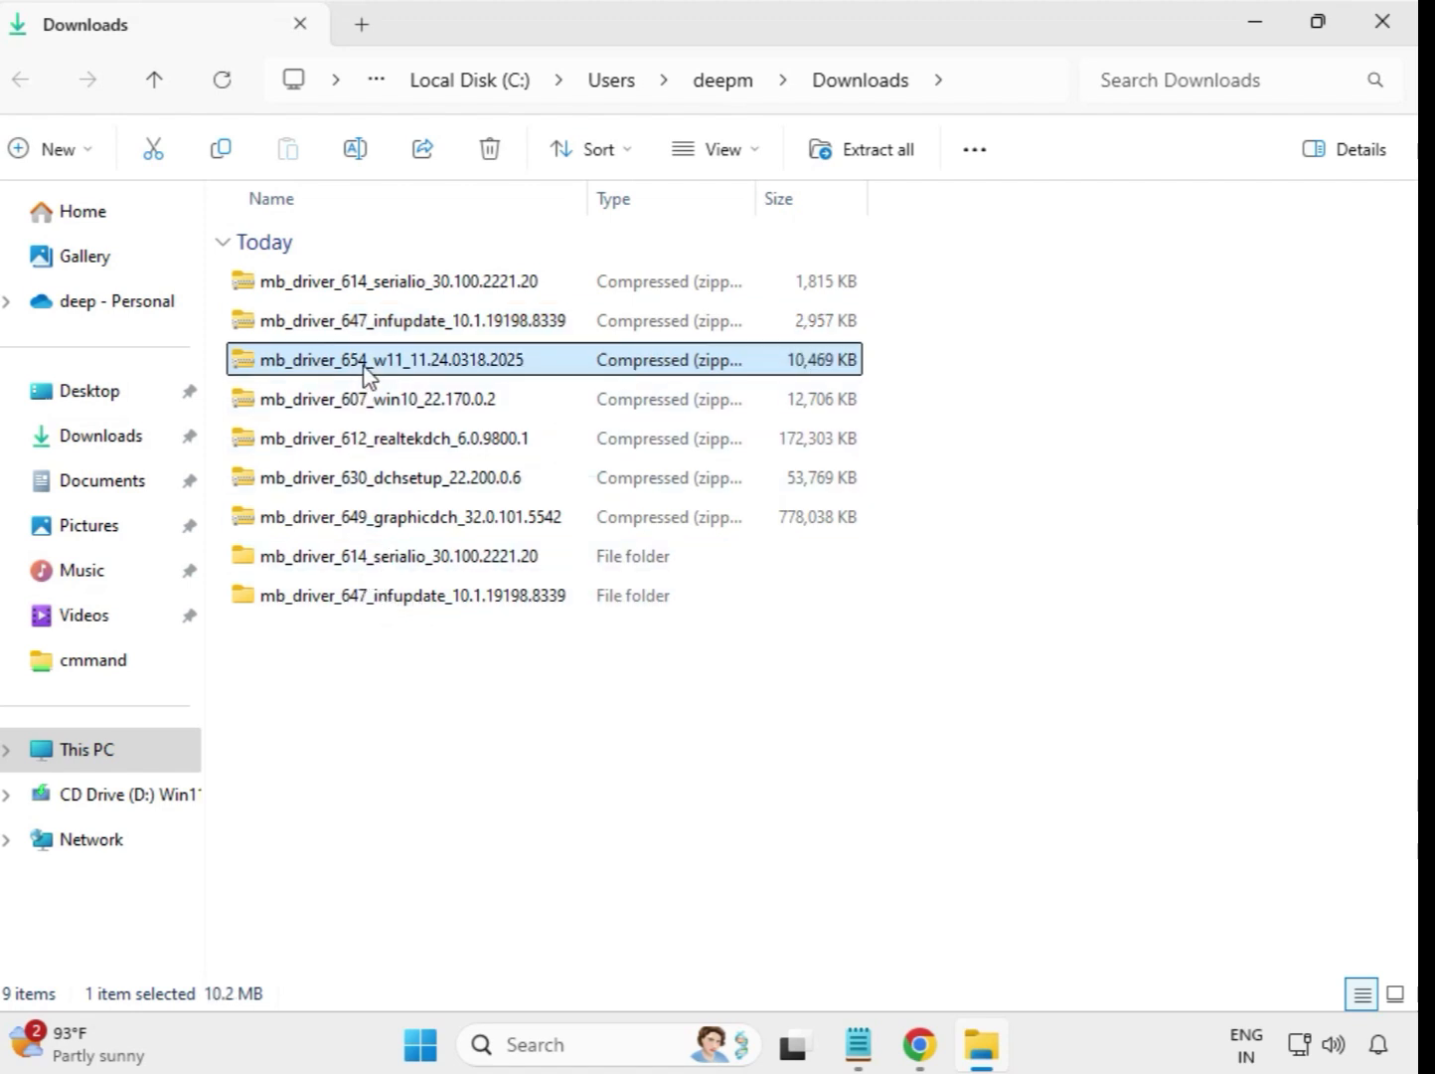
pyautogui.rightClick(366, 374)
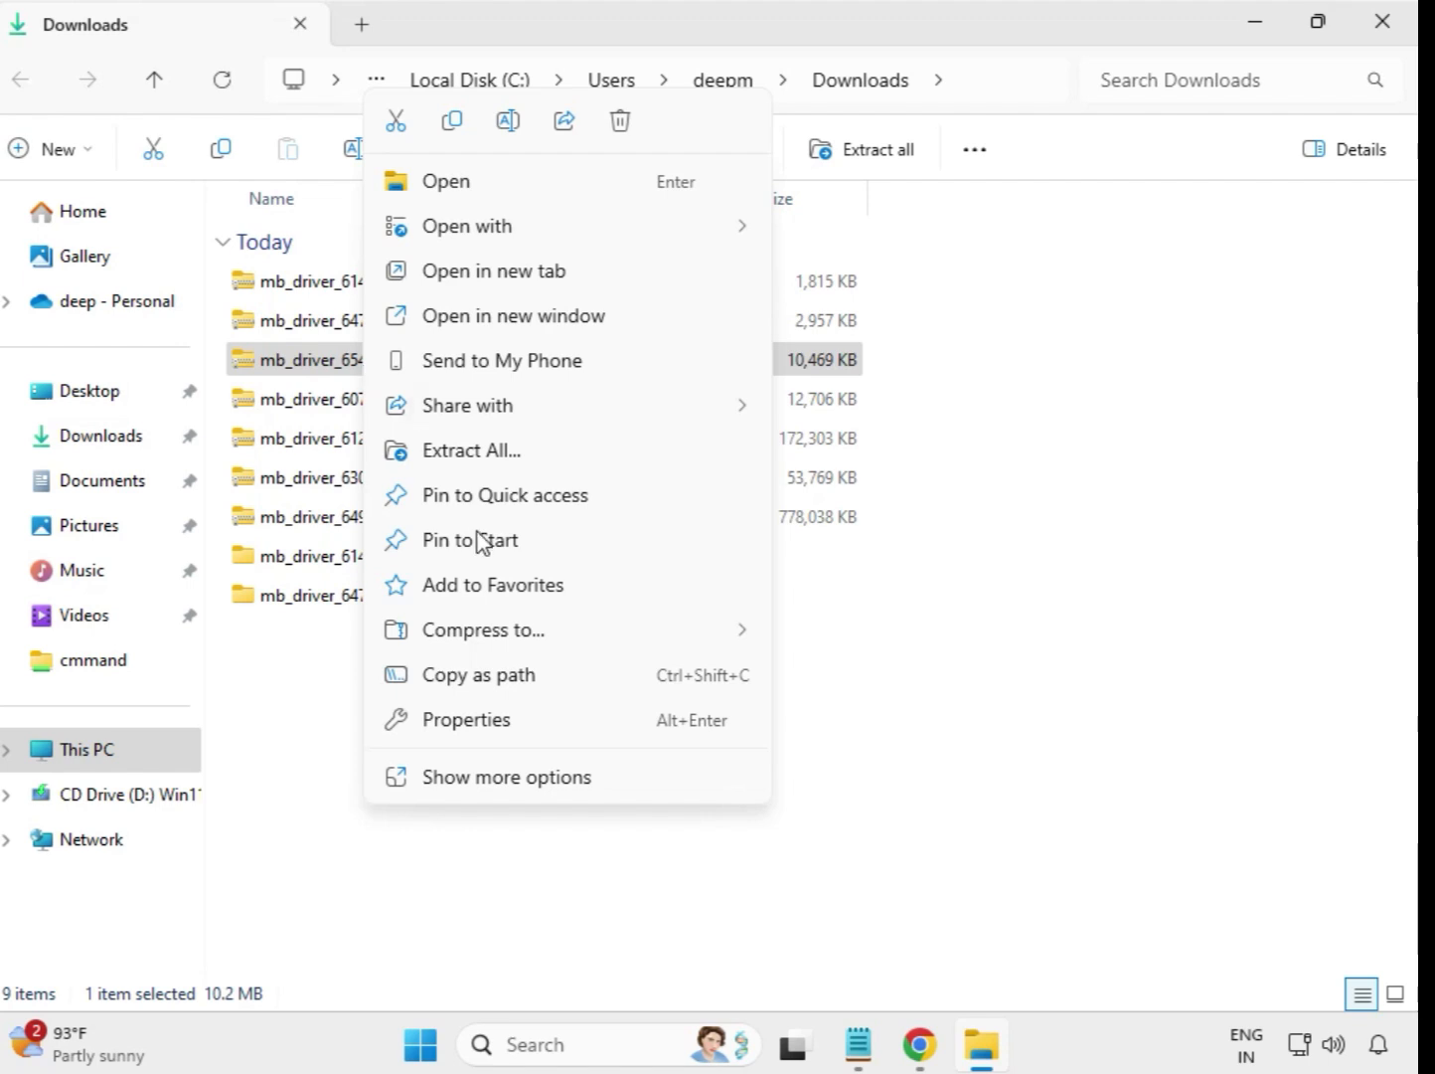
pyautogui.click(490, 449)
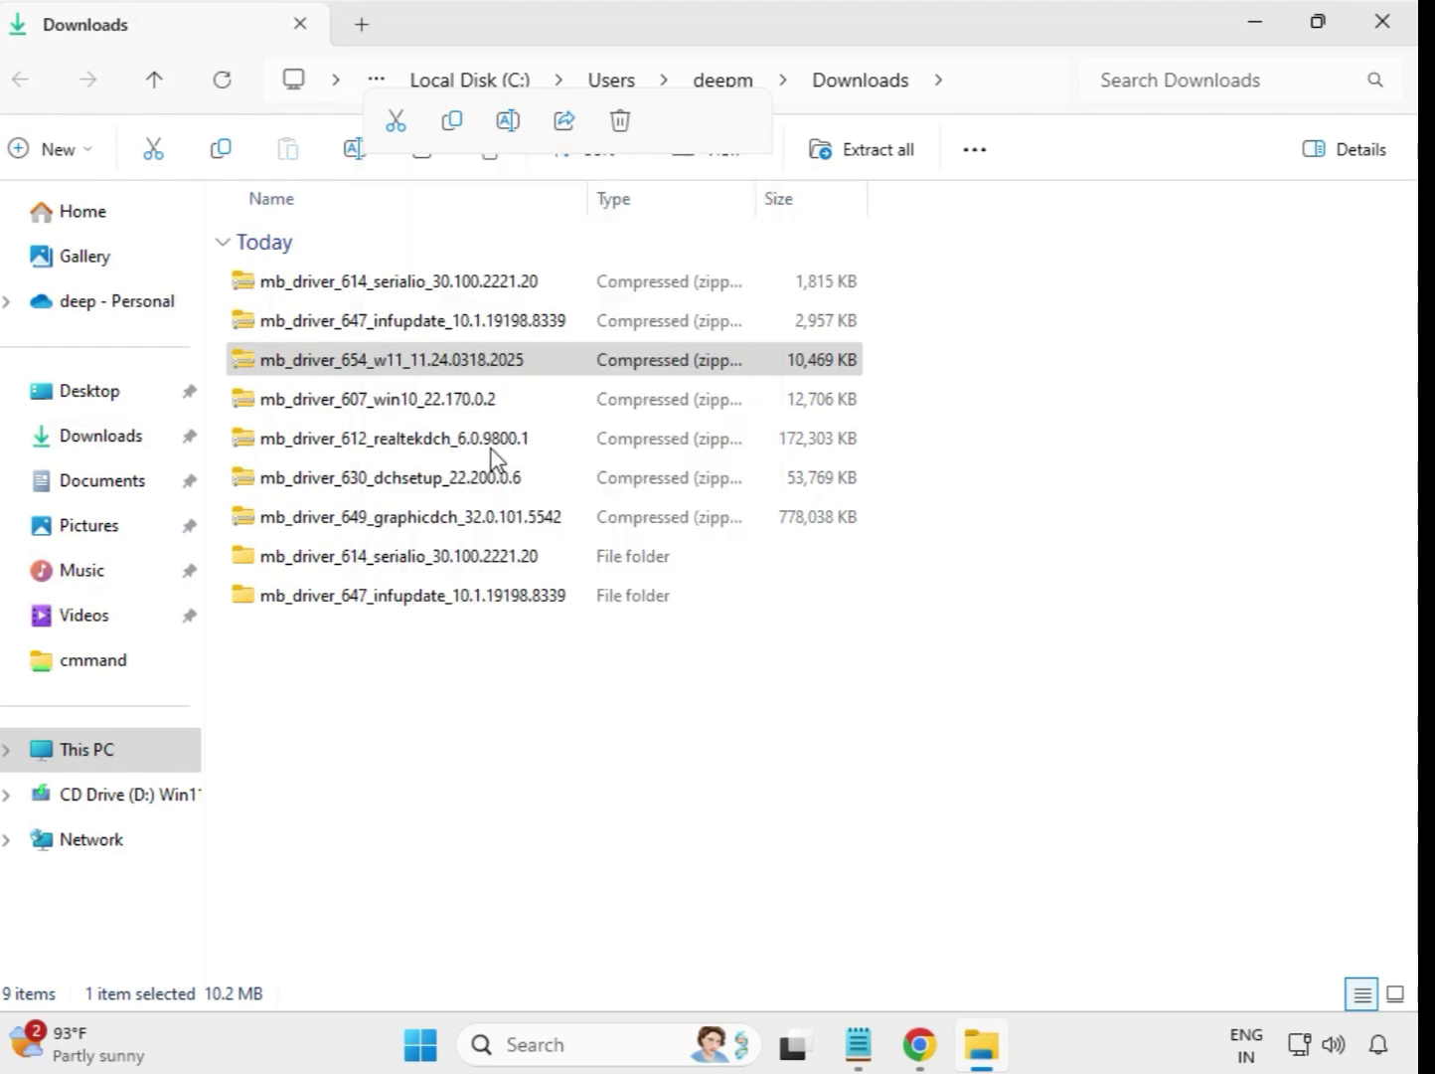
pyautogui.click(934, 795)
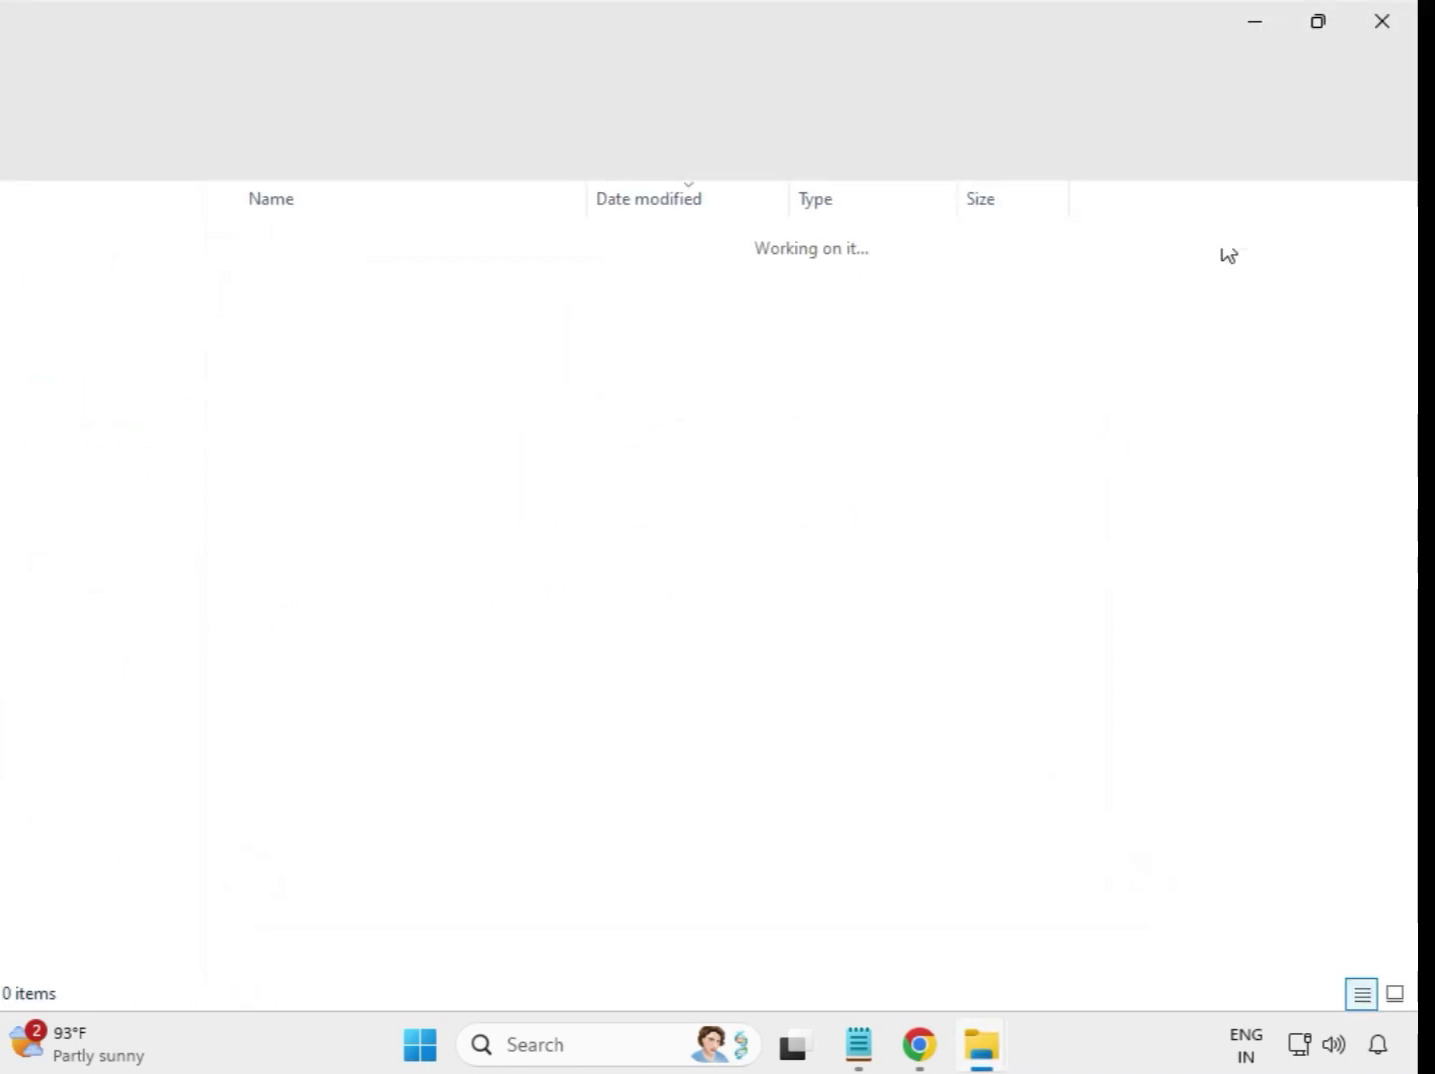
pyautogui.click(1383, 22)
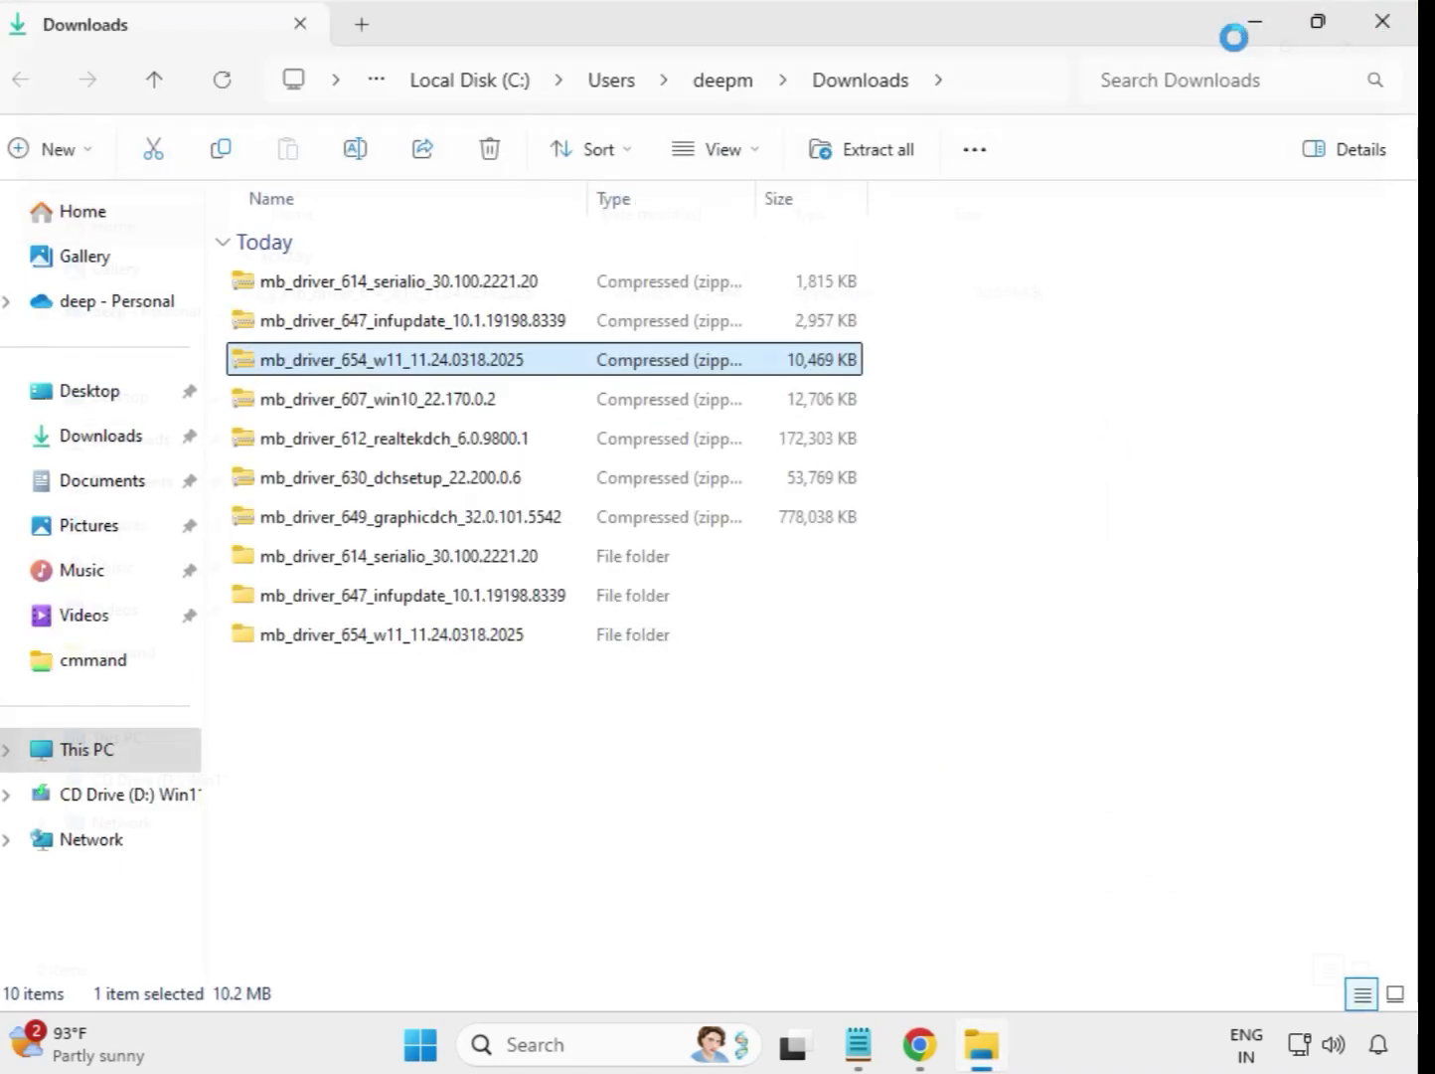
# Step: Extract the mb_driver_607_win10_22.170.0.2 archive to its default destination and close the extracted folder window
pyautogui.click(329, 402)
pyautogui.rightClick(329, 402)
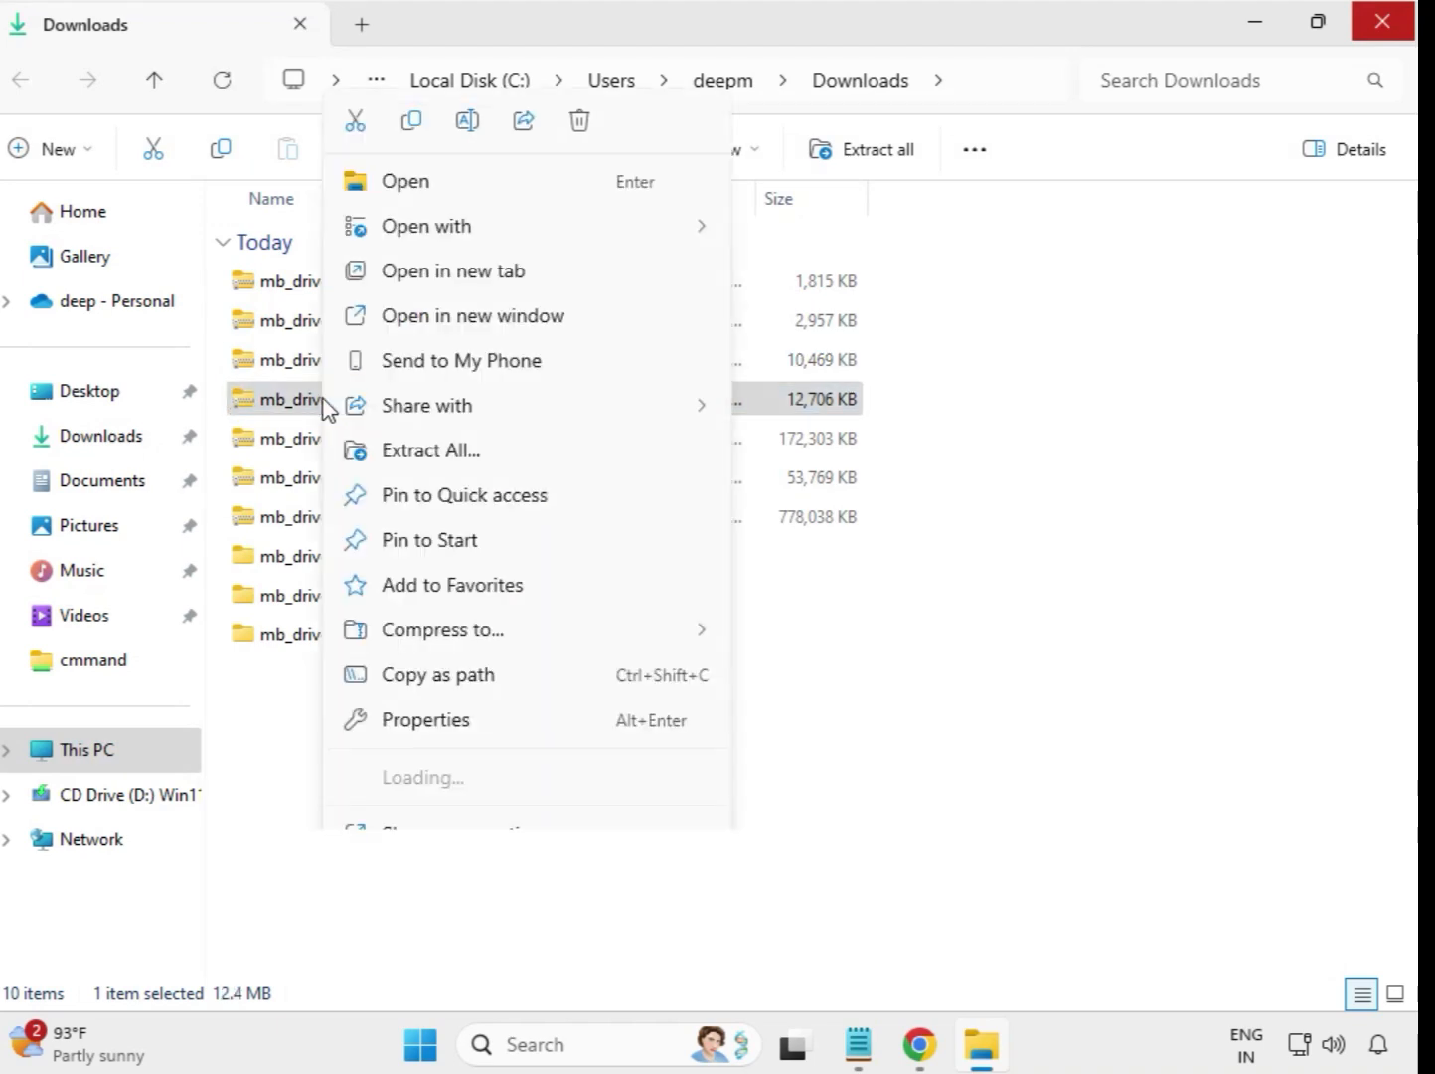
pyautogui.click(438, 453)
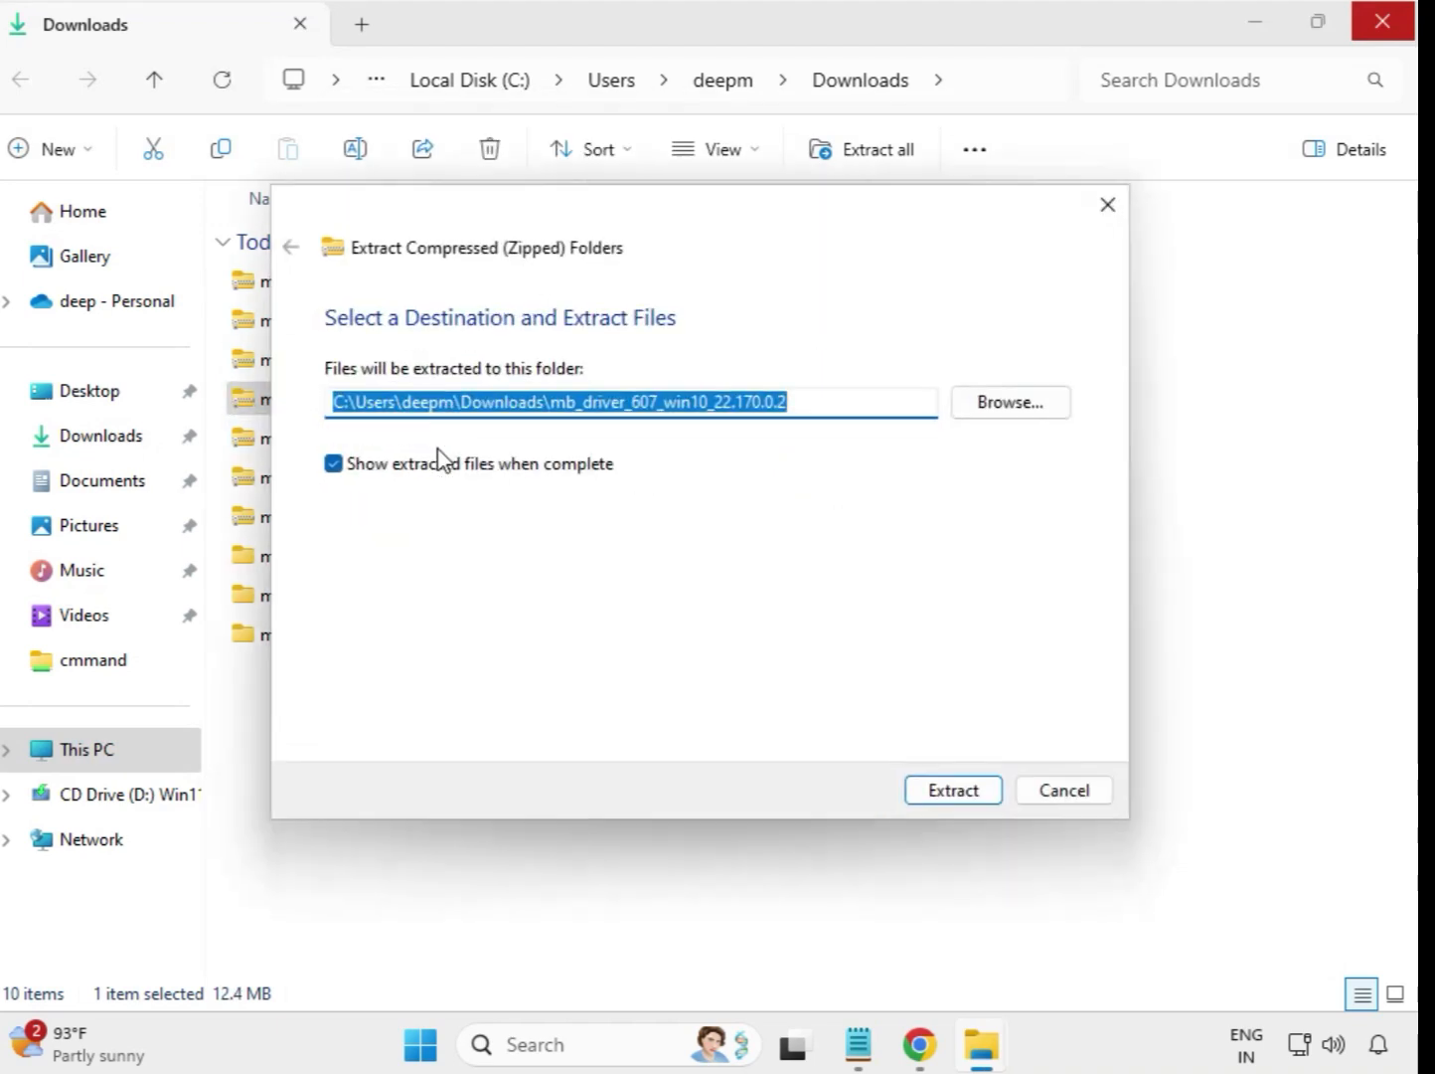
pyautogui.click(959, 785)
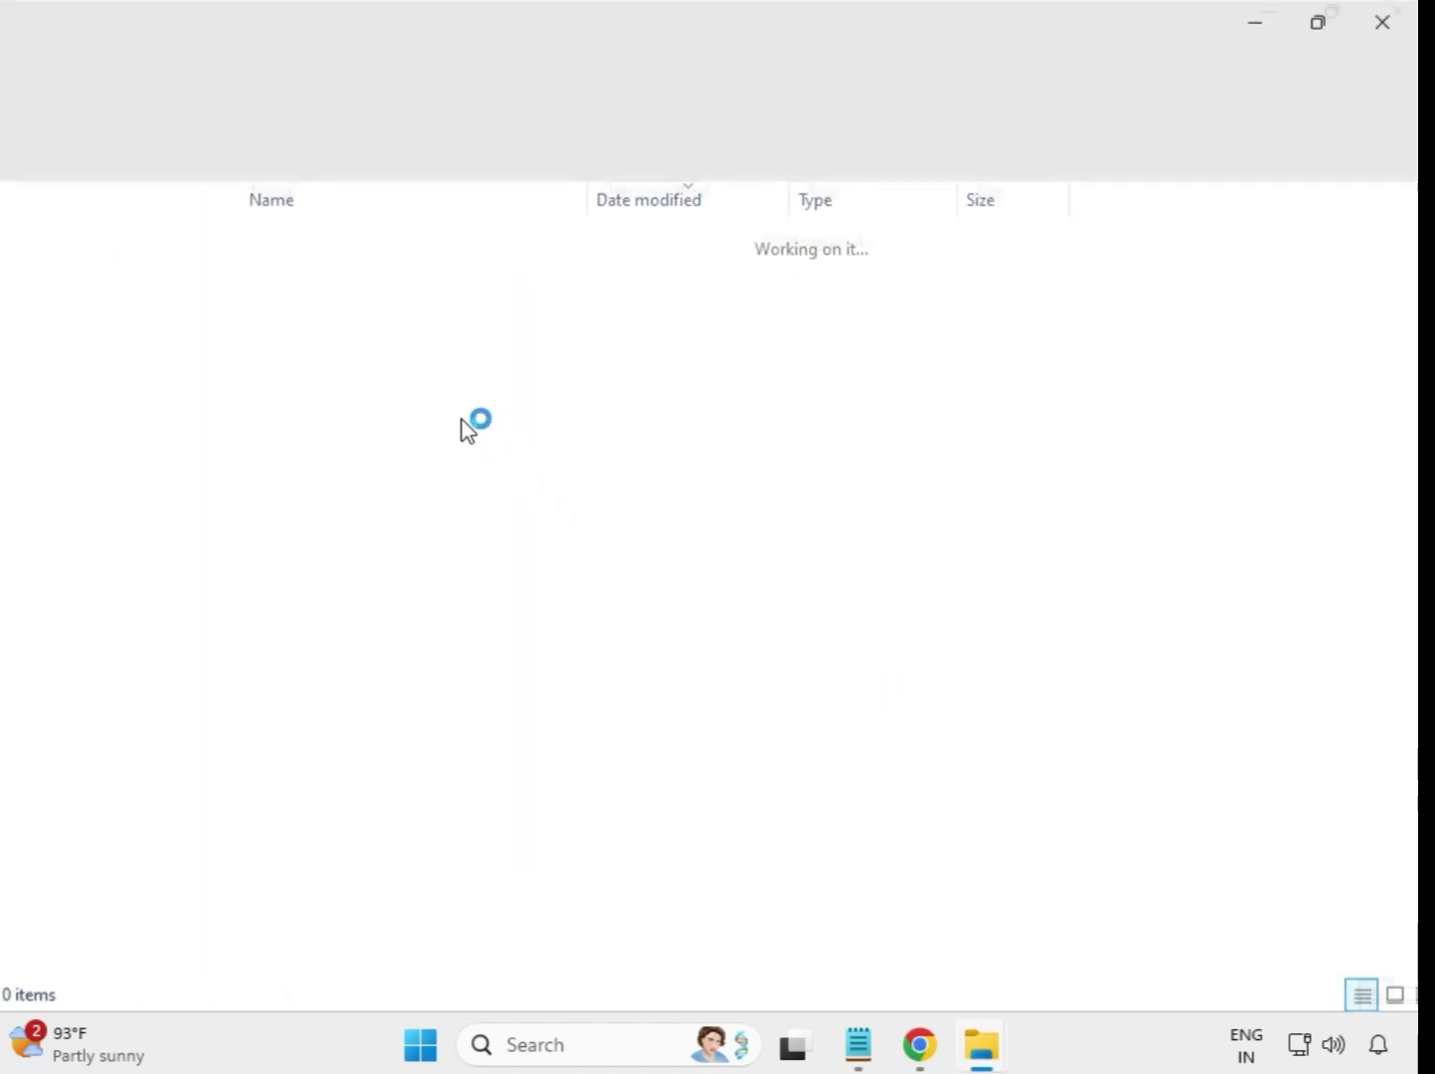
pyautogui.click(1400, 18)
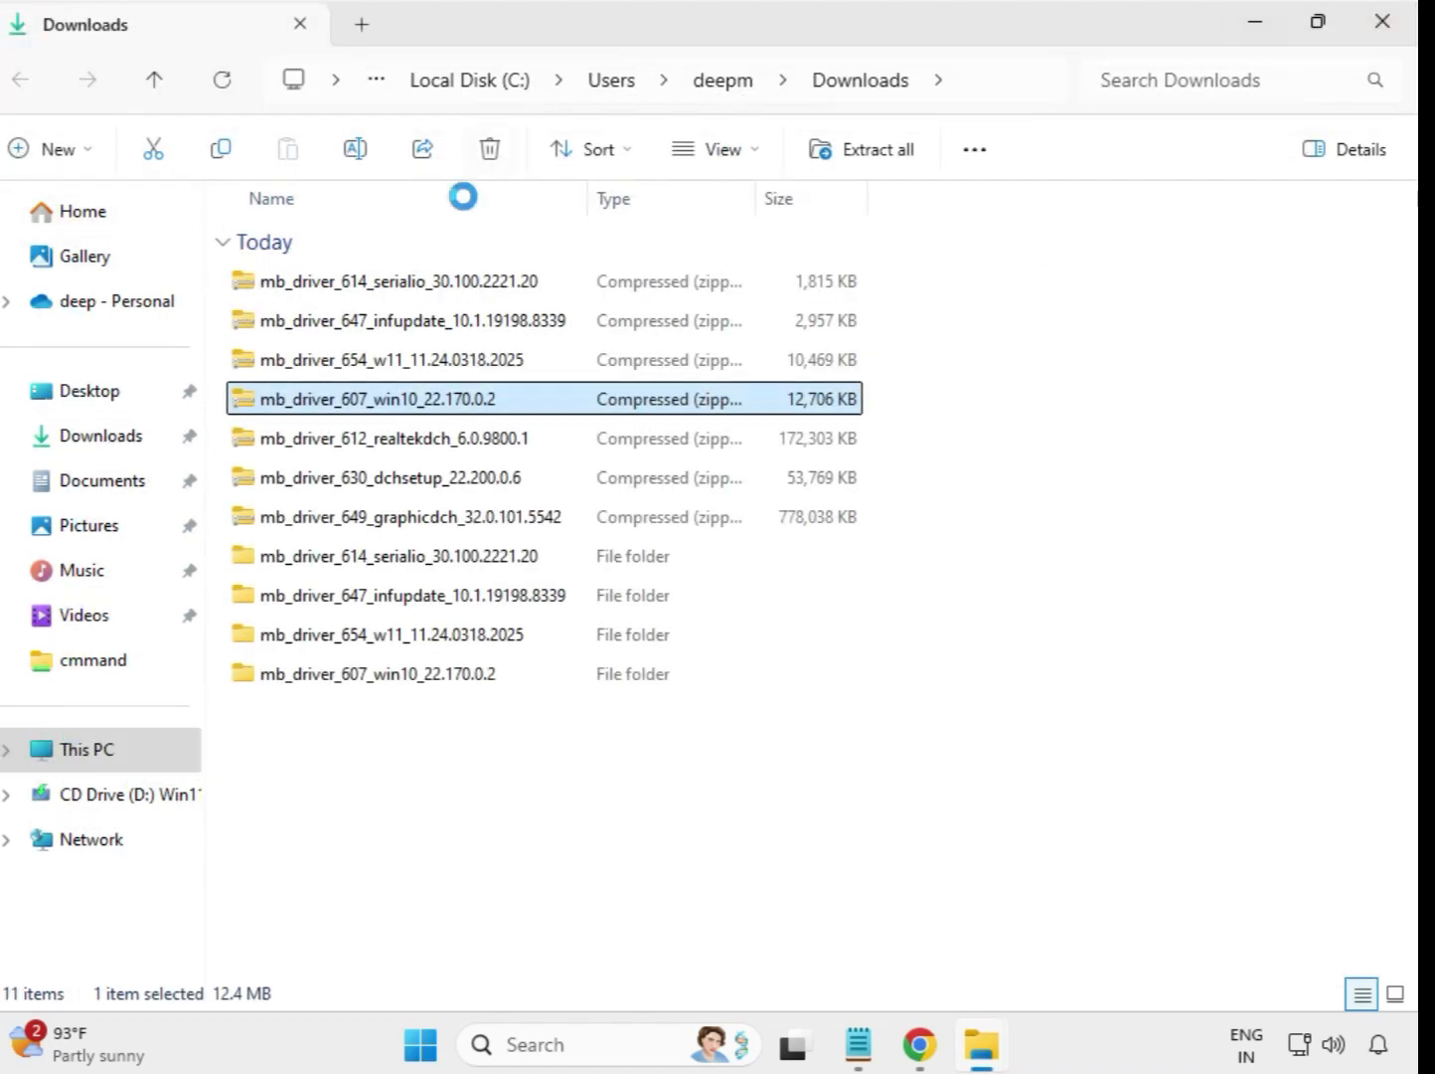
# Step: Extract the mb_driver_612_realtekdch_6.0.9800.1 archive to its default destination and close the extracted folder window
pyautogui.click(408, 449)
pyautogui.rightClick(409, 450)
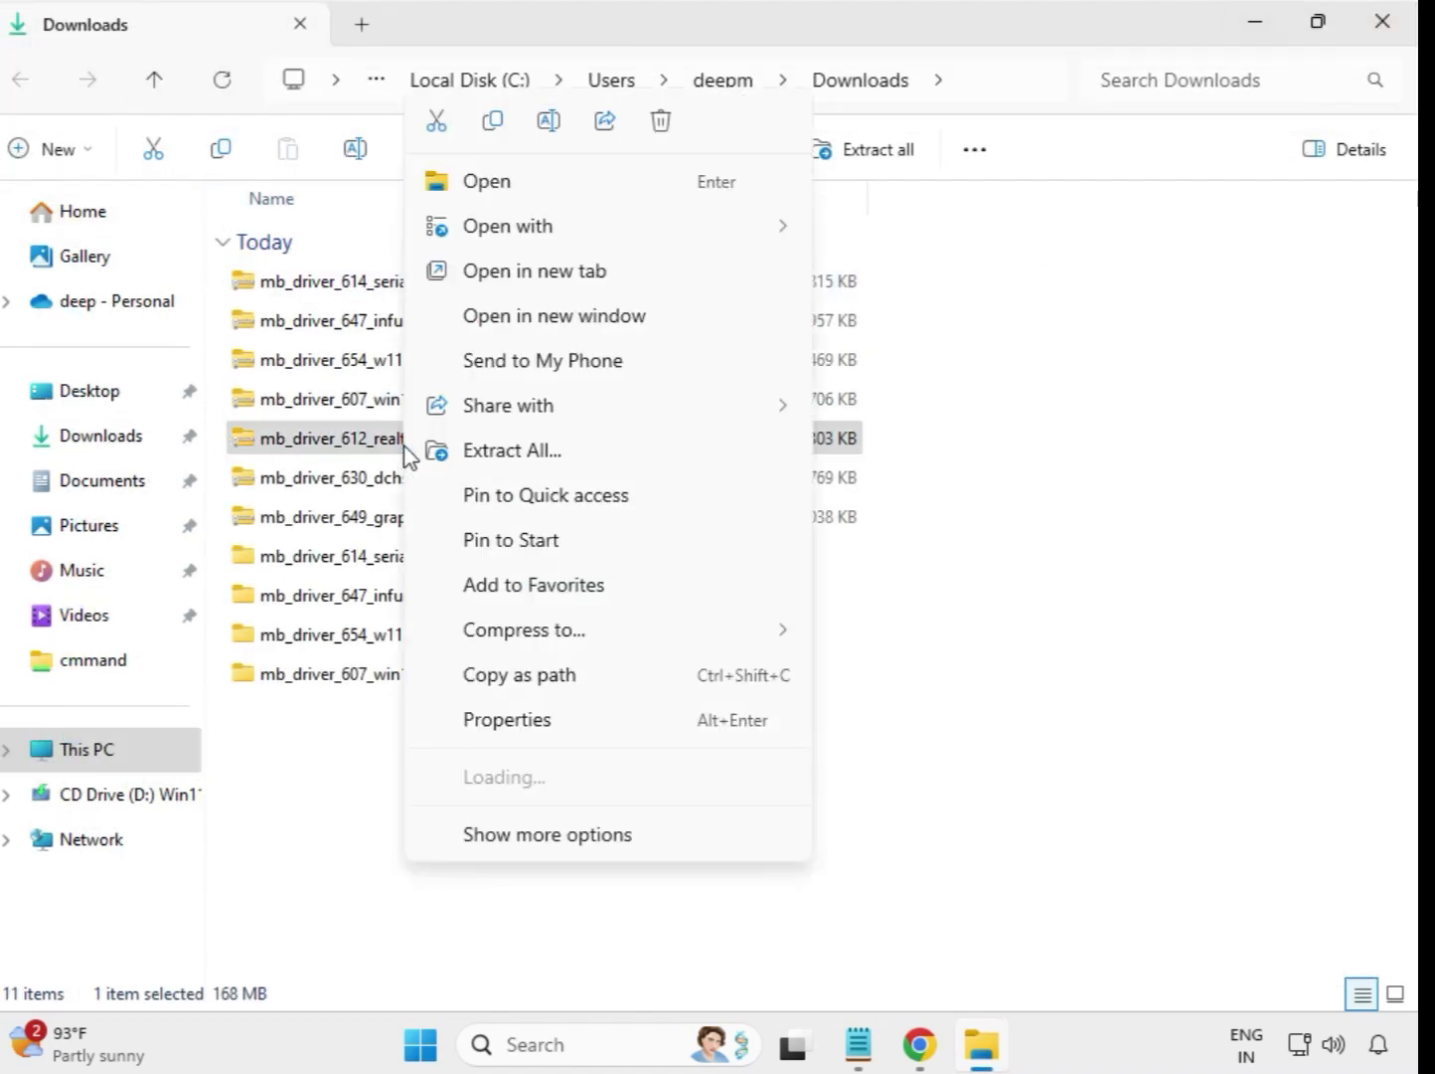
pyautogui.click(553, 449)
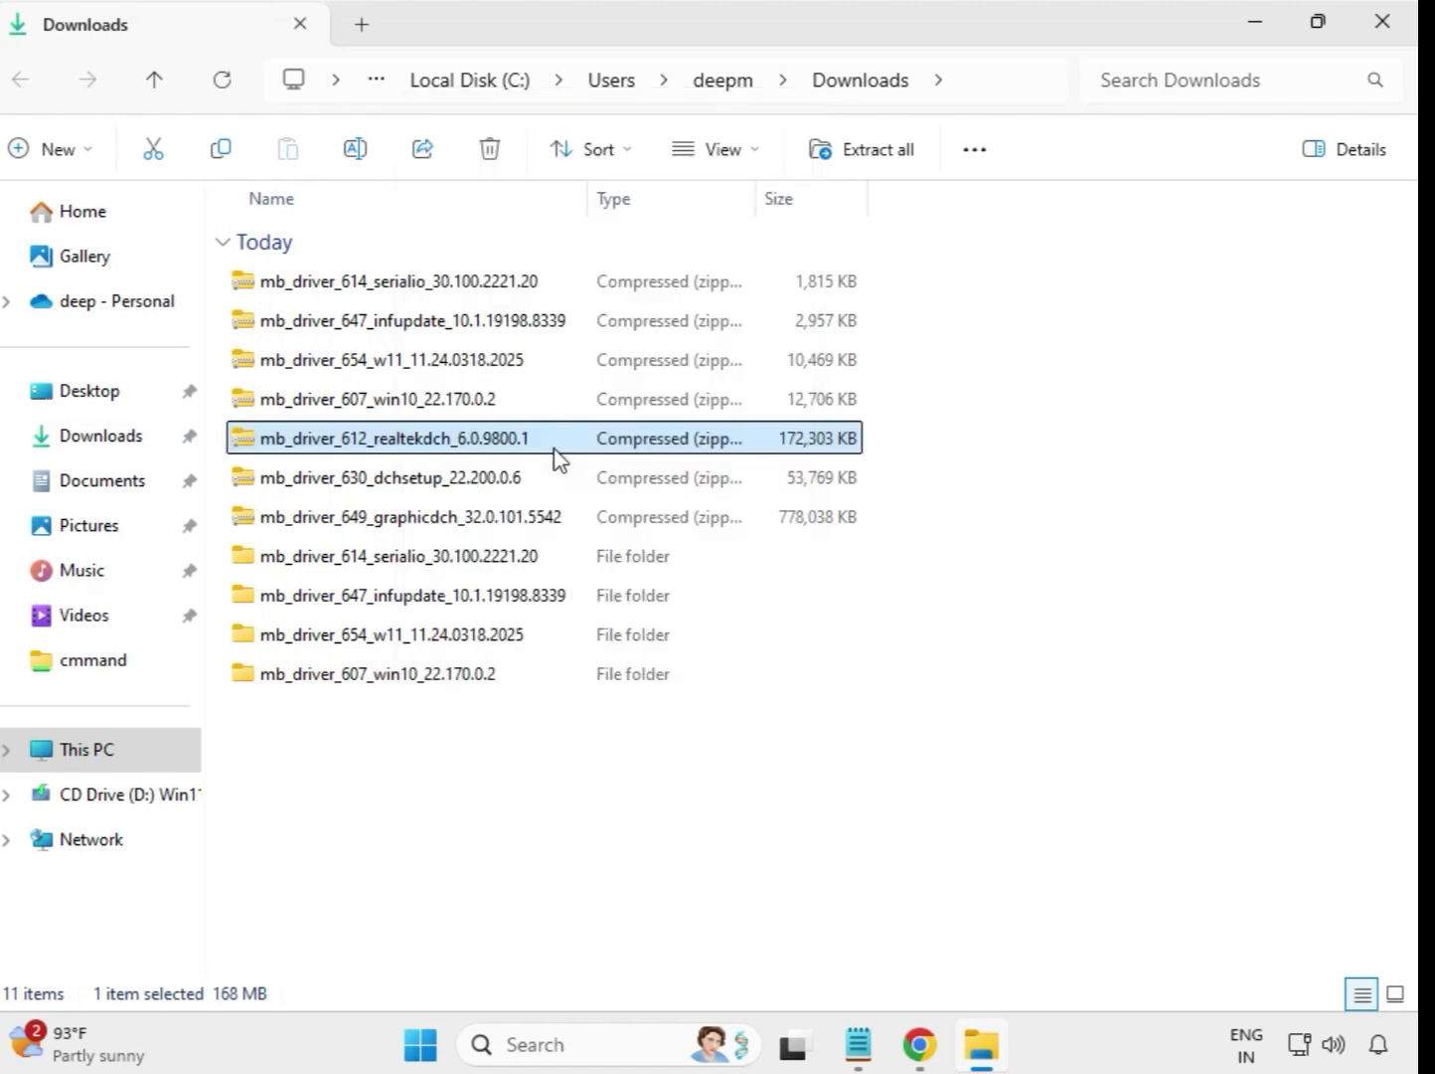
pyautogui.click(939, 793)
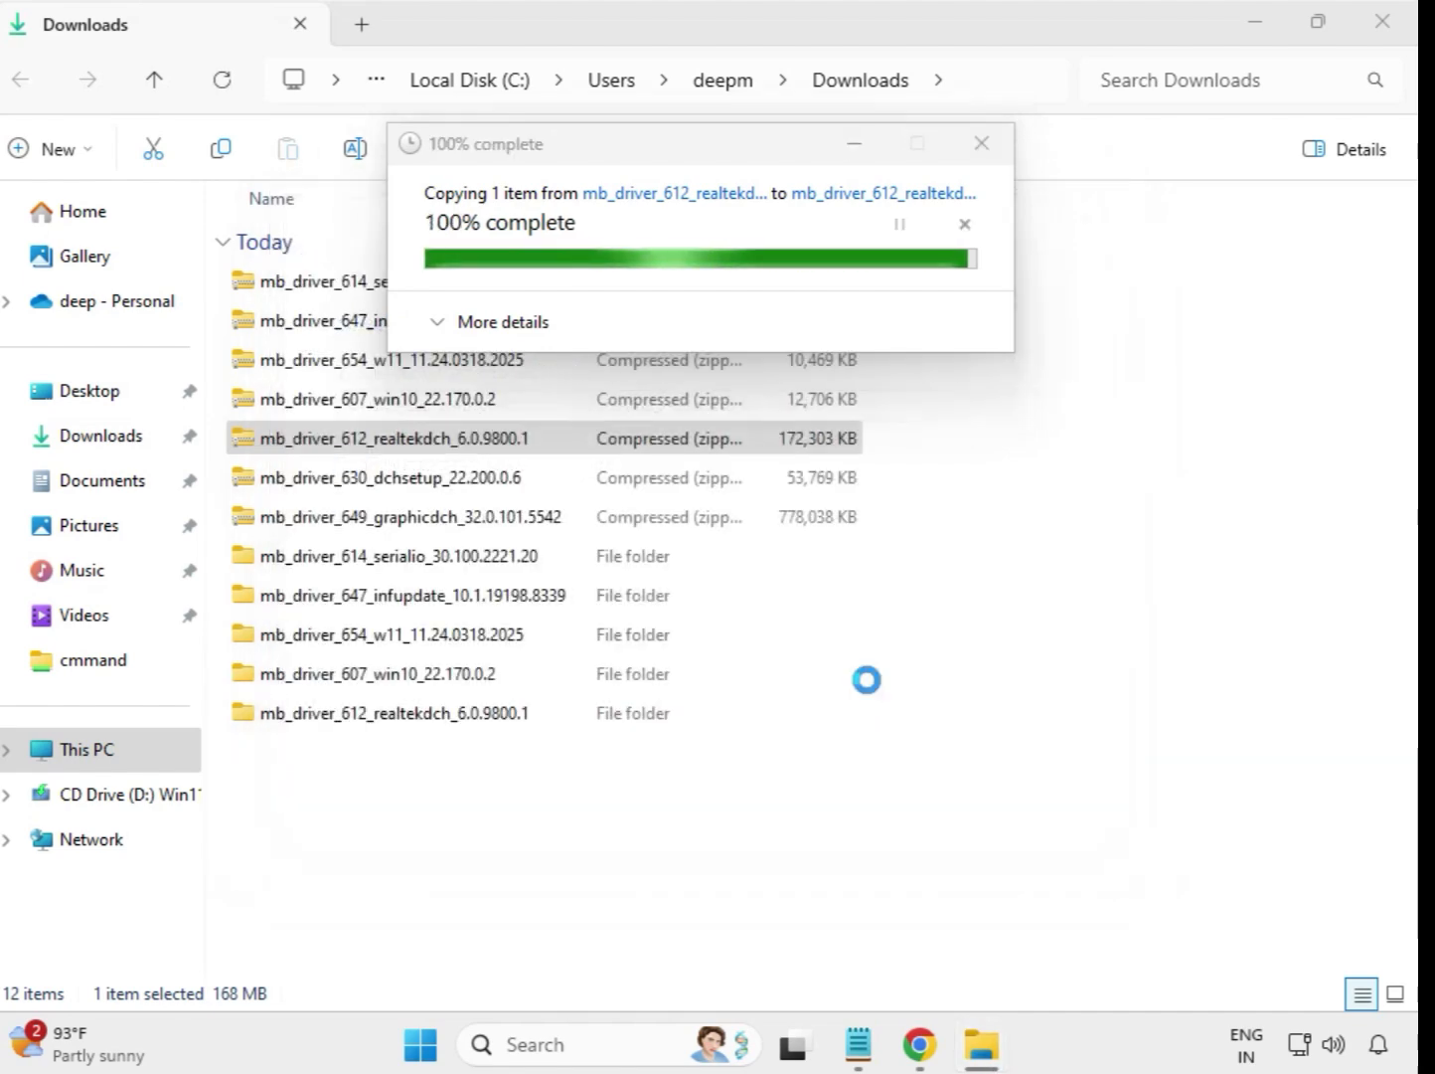
pyautogui.click(1388, 28)
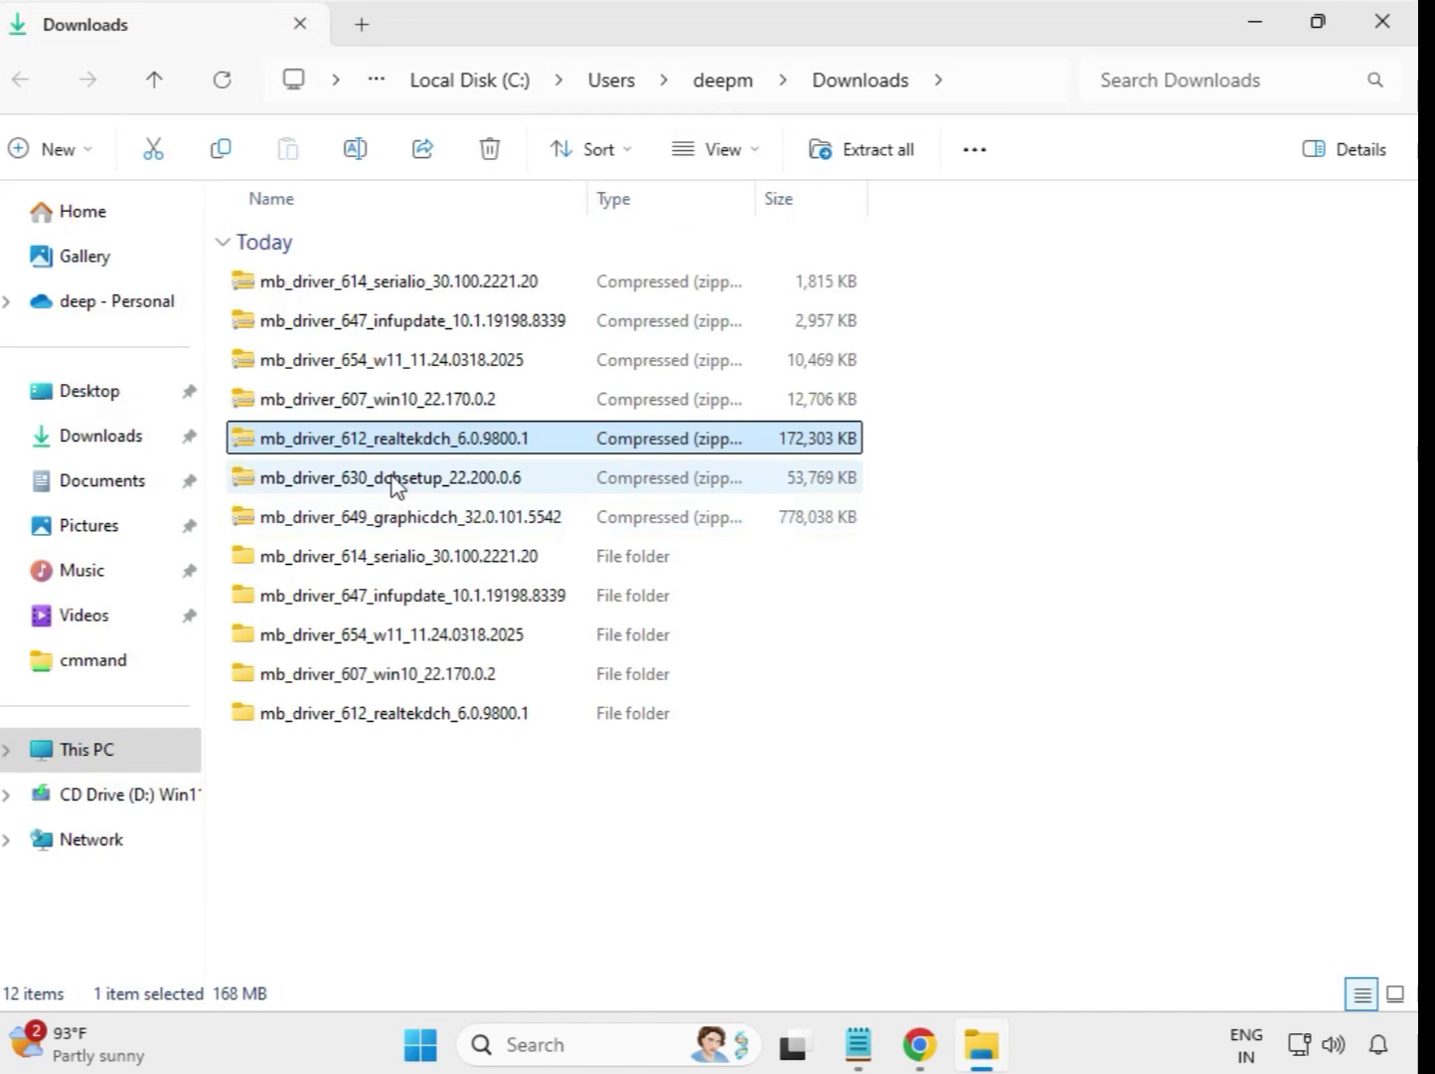
# Step: Extract the mb_driver_630_dchsetup_22.200.0.6 archive to its default destination and close the extracted folder window
pyautogui.click(396, 486)
pyautogui.rightClick(396, 485)
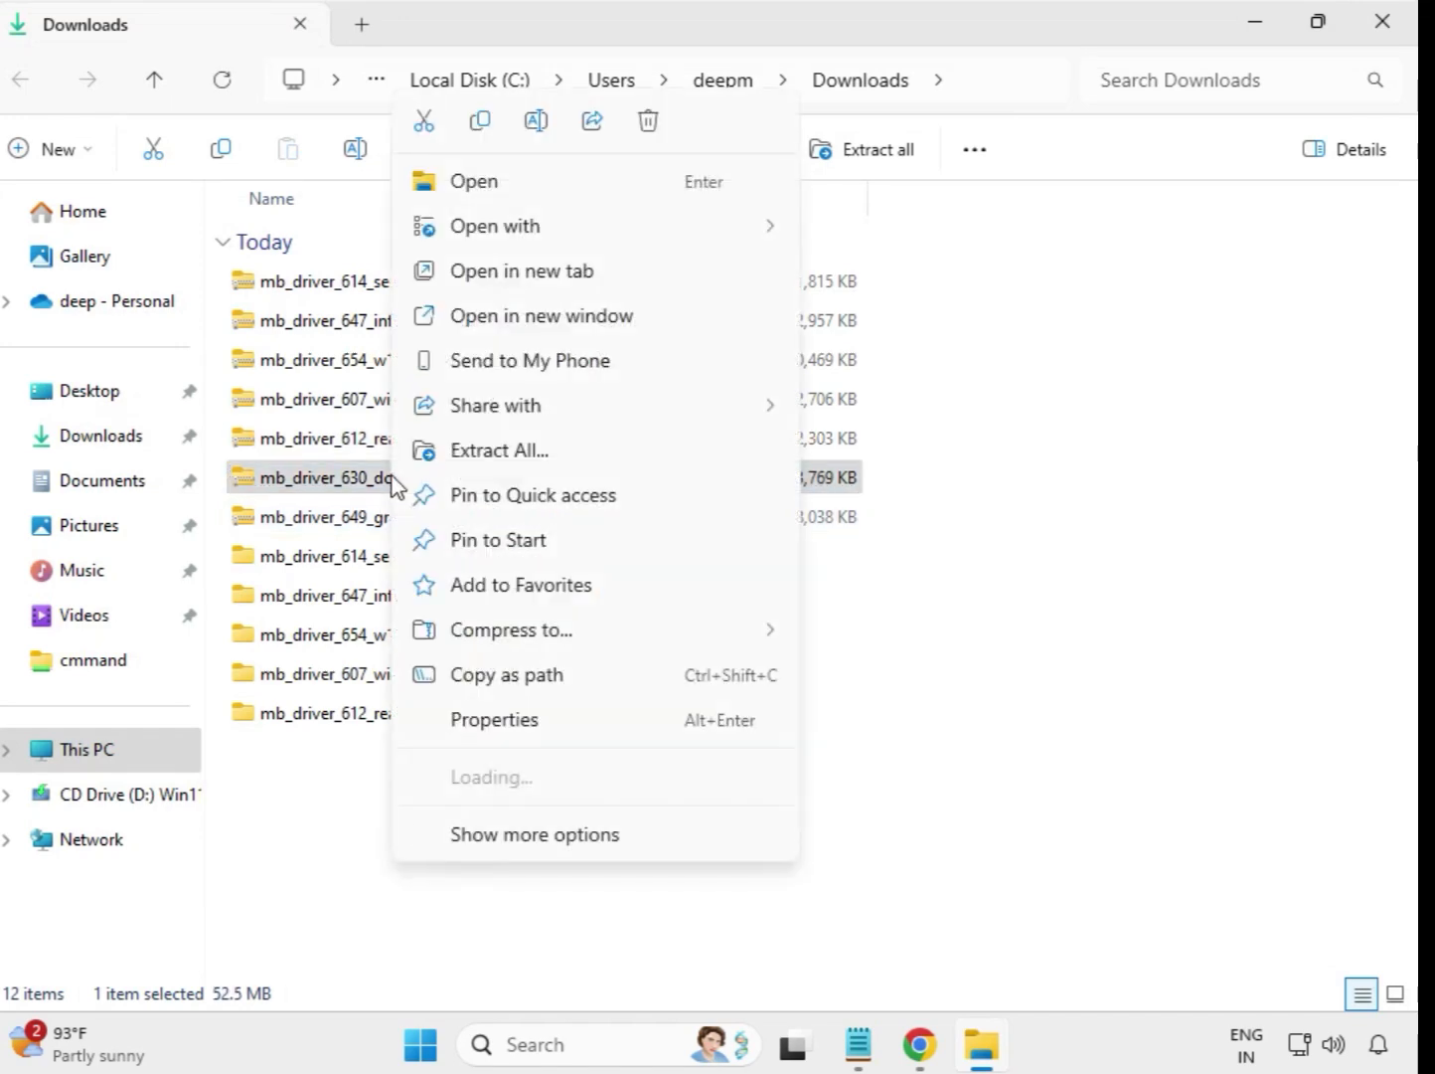
pyautogui.click(497, 463)
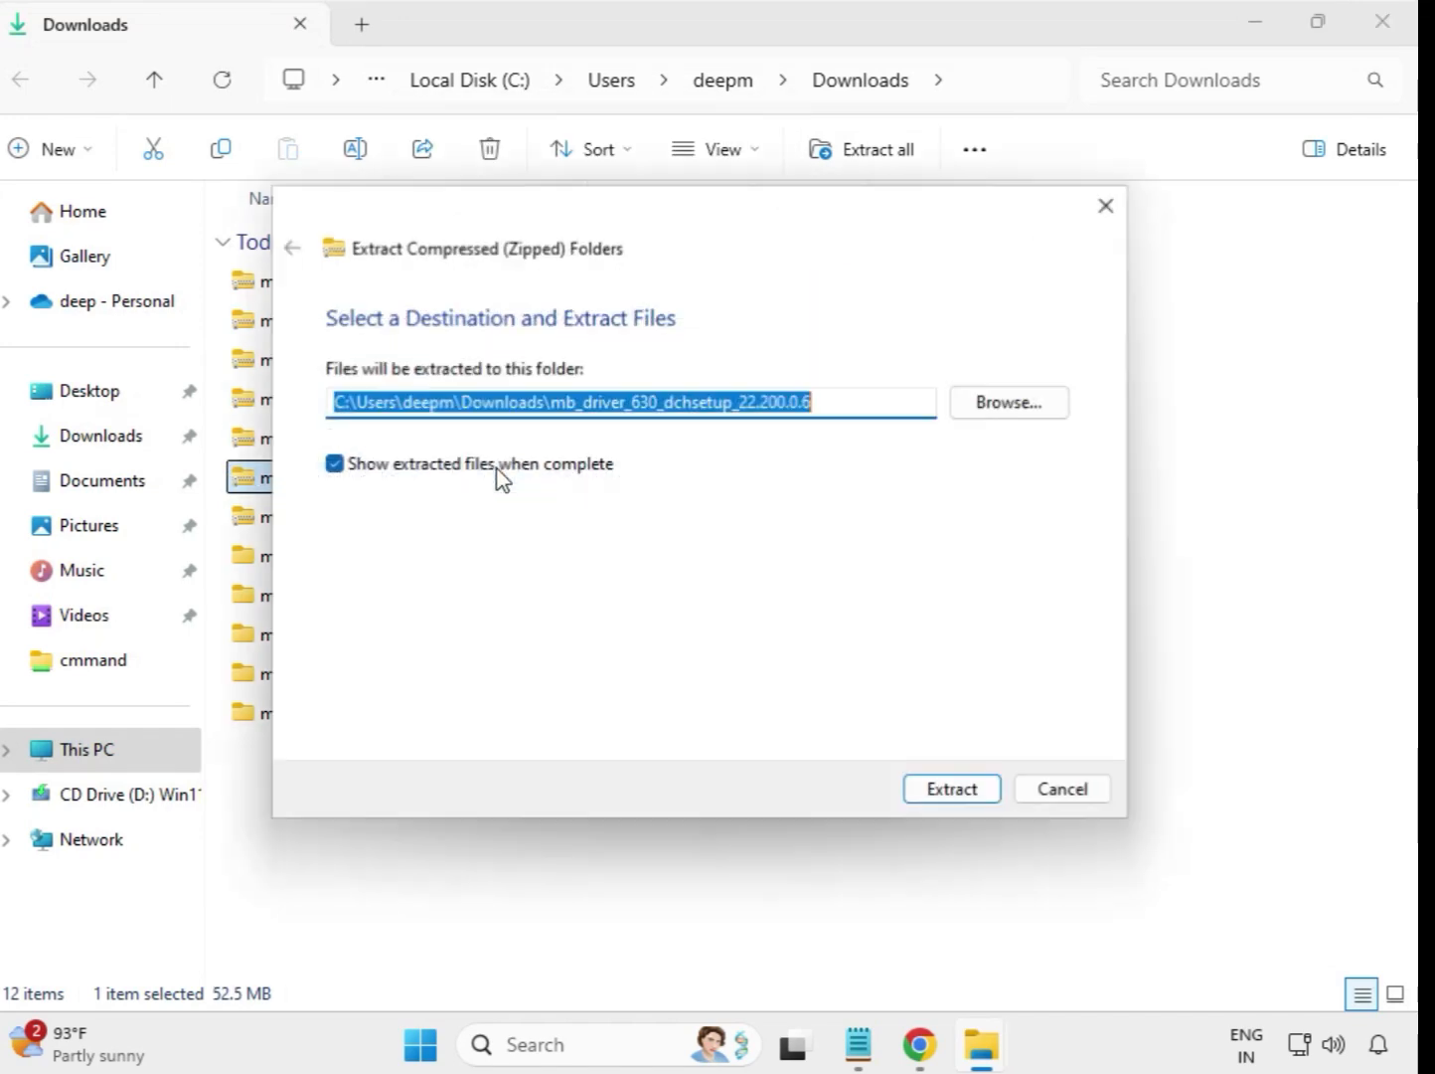
pyautogui.click(934, 792)
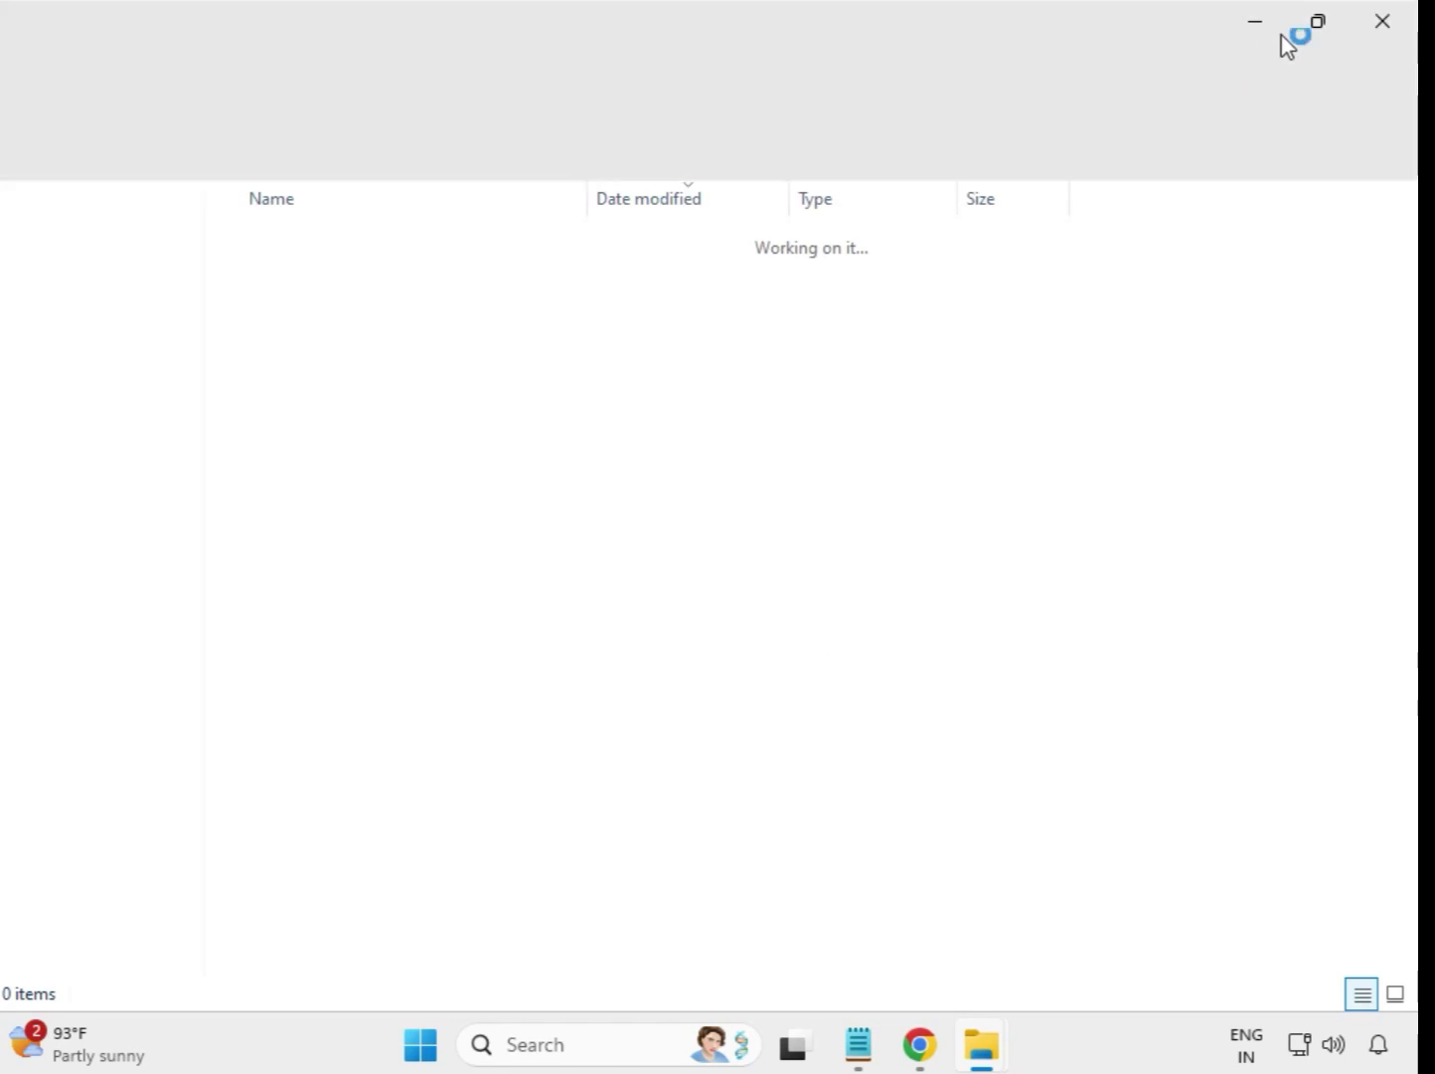
pyautogui.click(1384, 24)
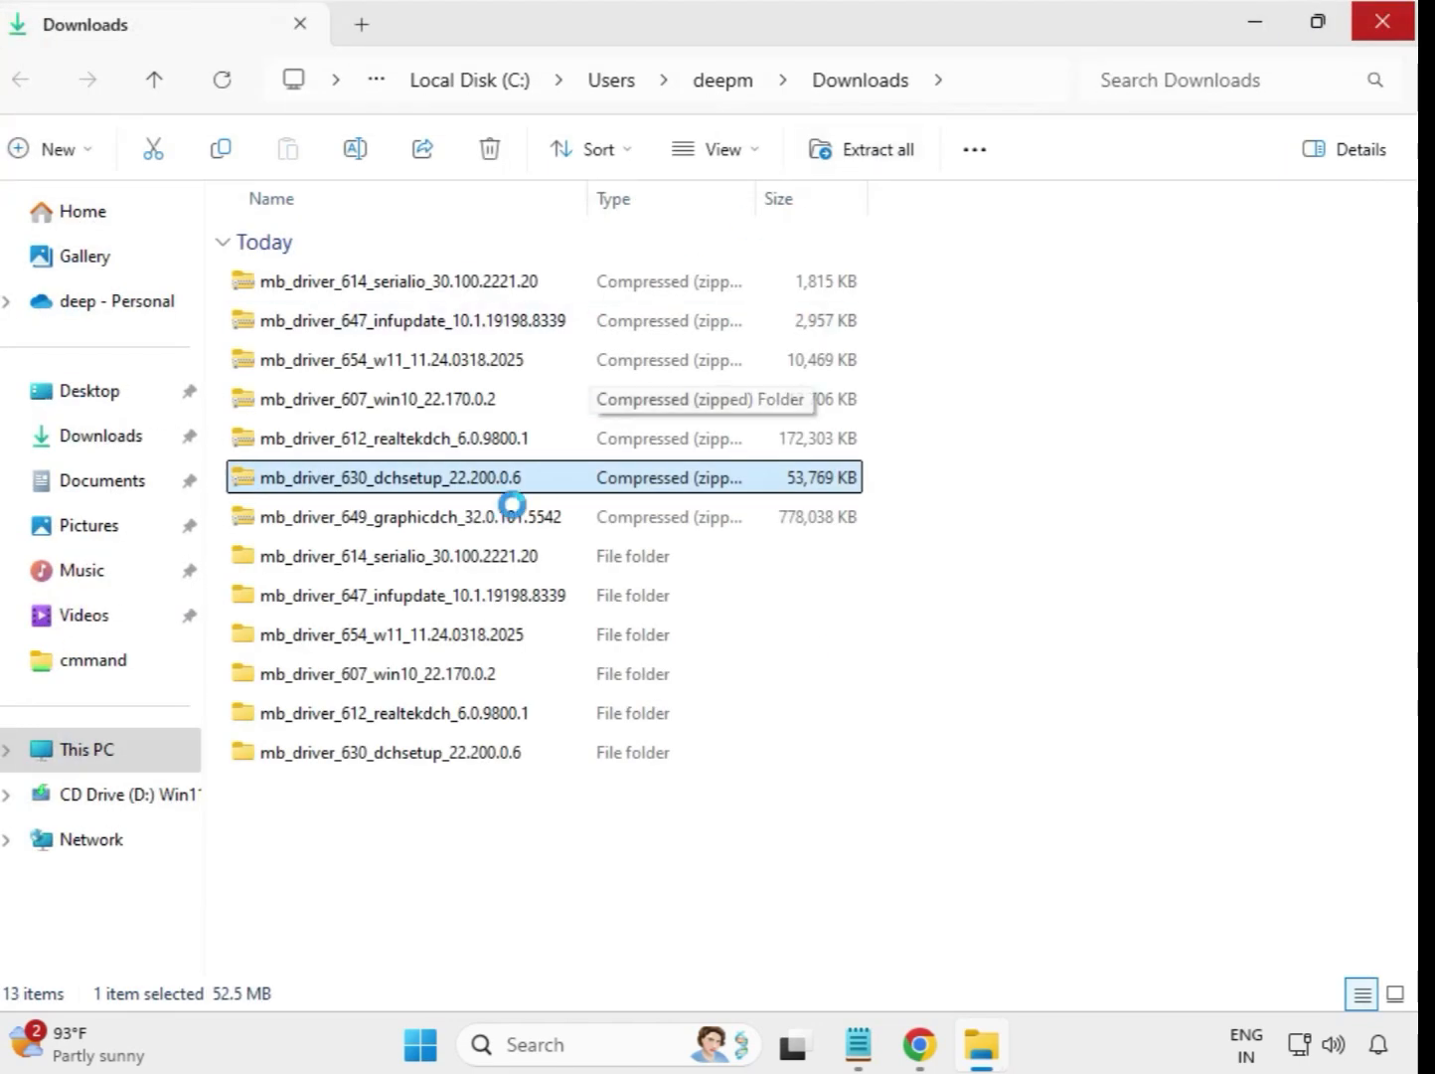
# Step: Extract the mb_driver_649_graphicdch_32.0.101.5542 archive to its default destination and close the extracted folder window
pyautogui.click(434, 526)
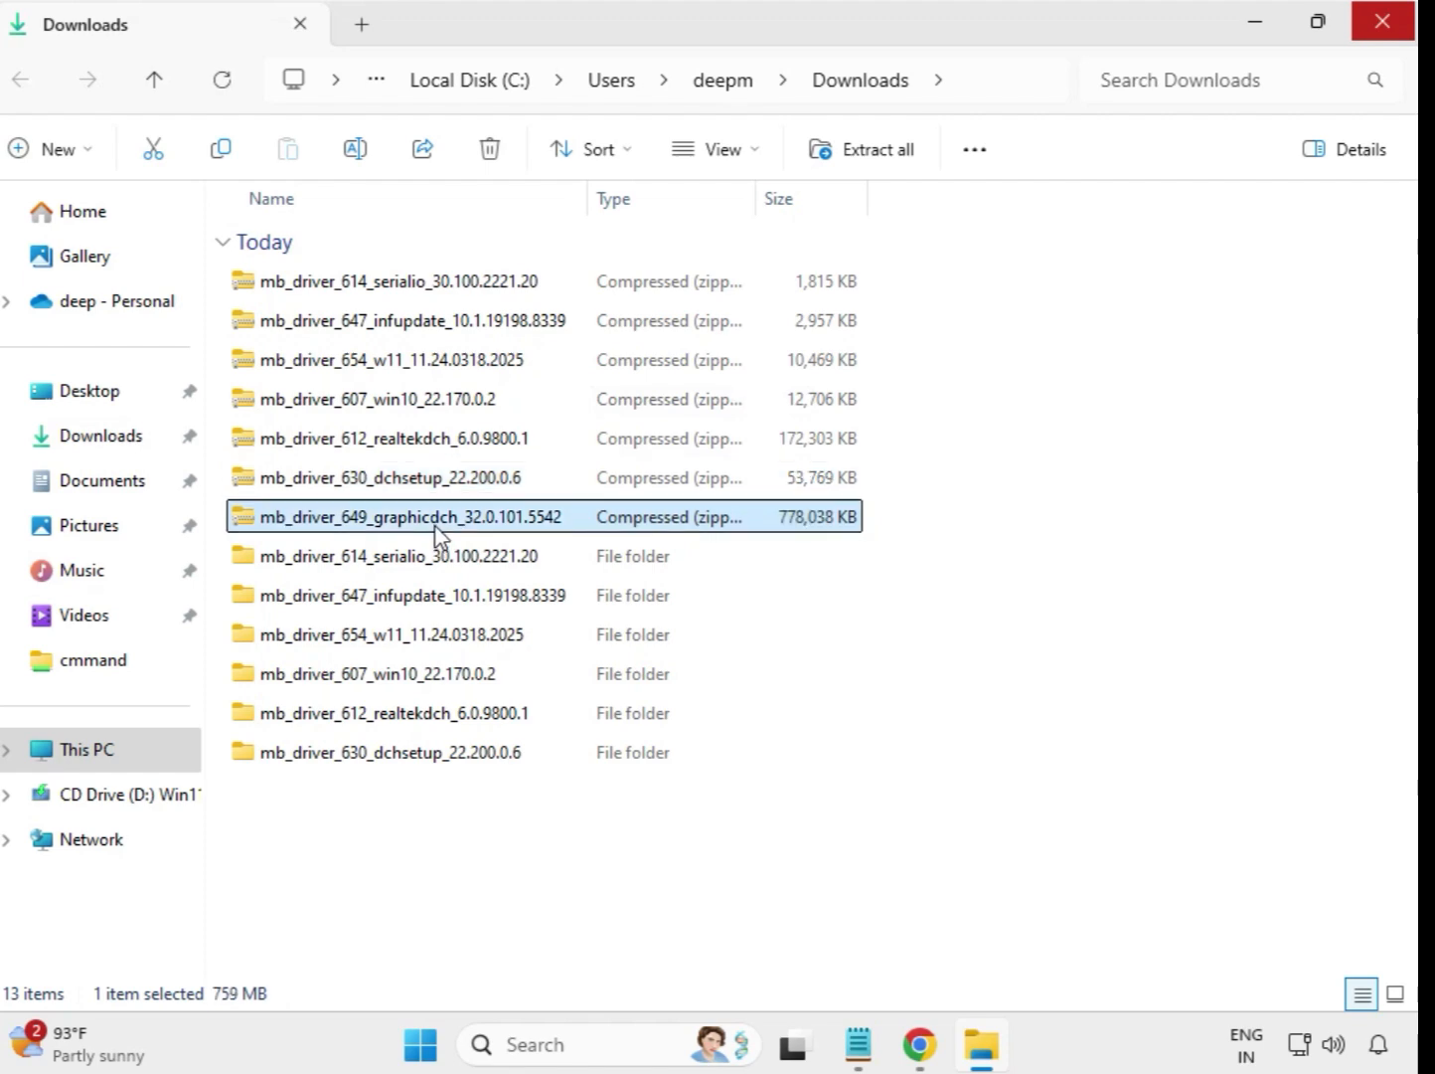
pyautogui.rightClick(435, 530)
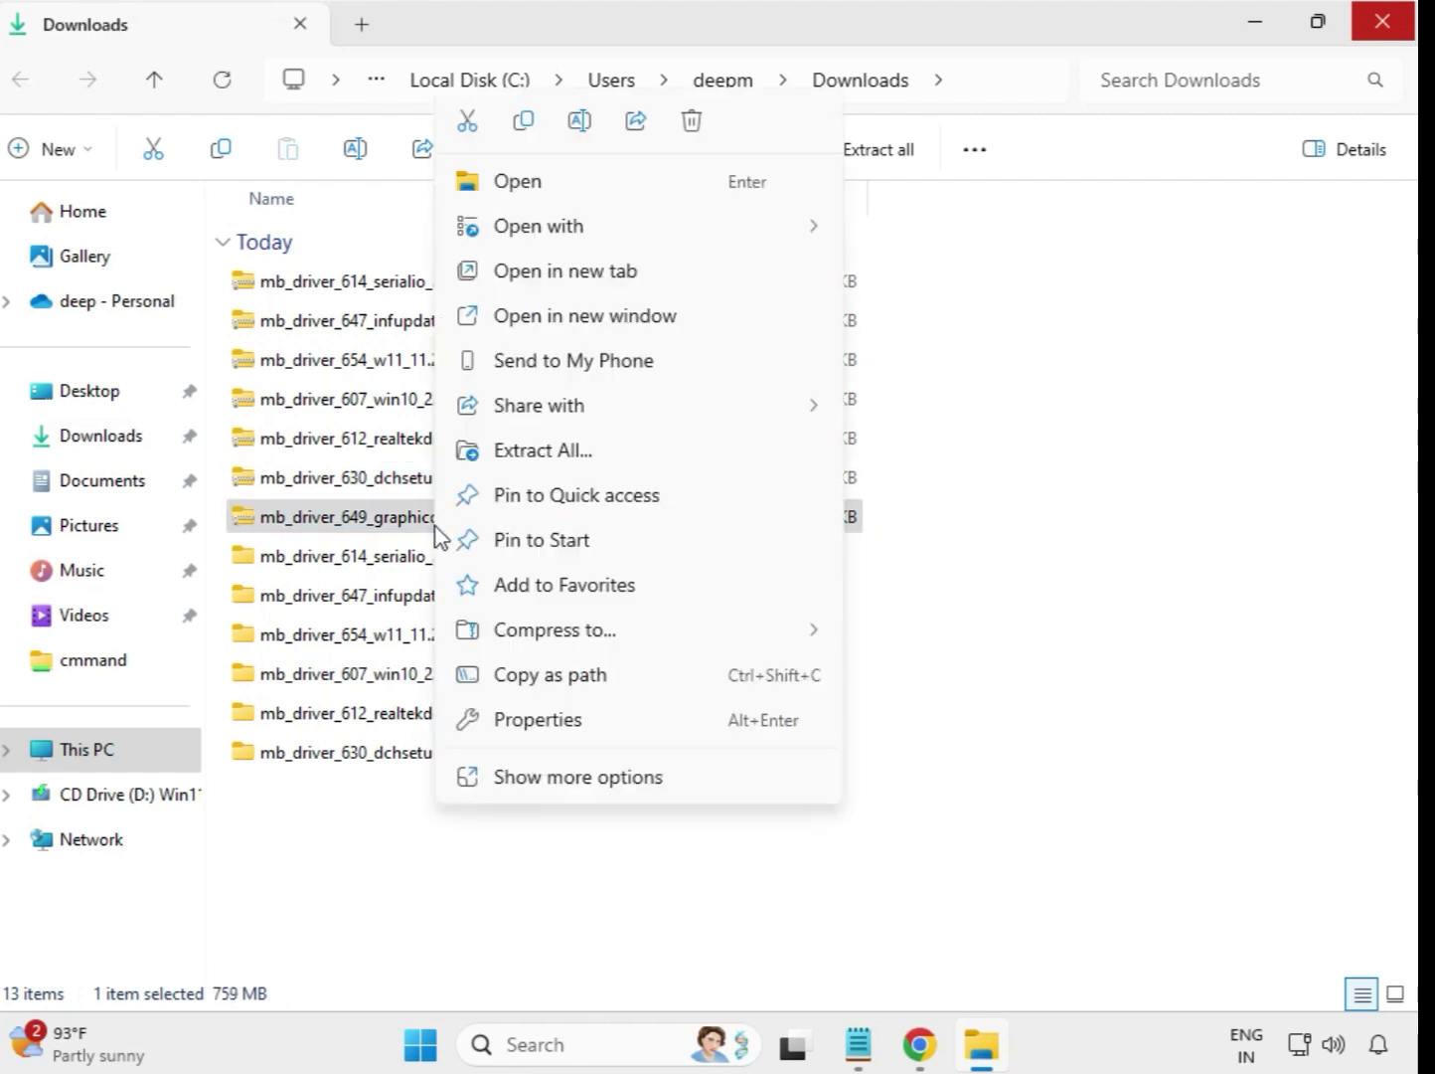
pyautogui.click(562, 460)
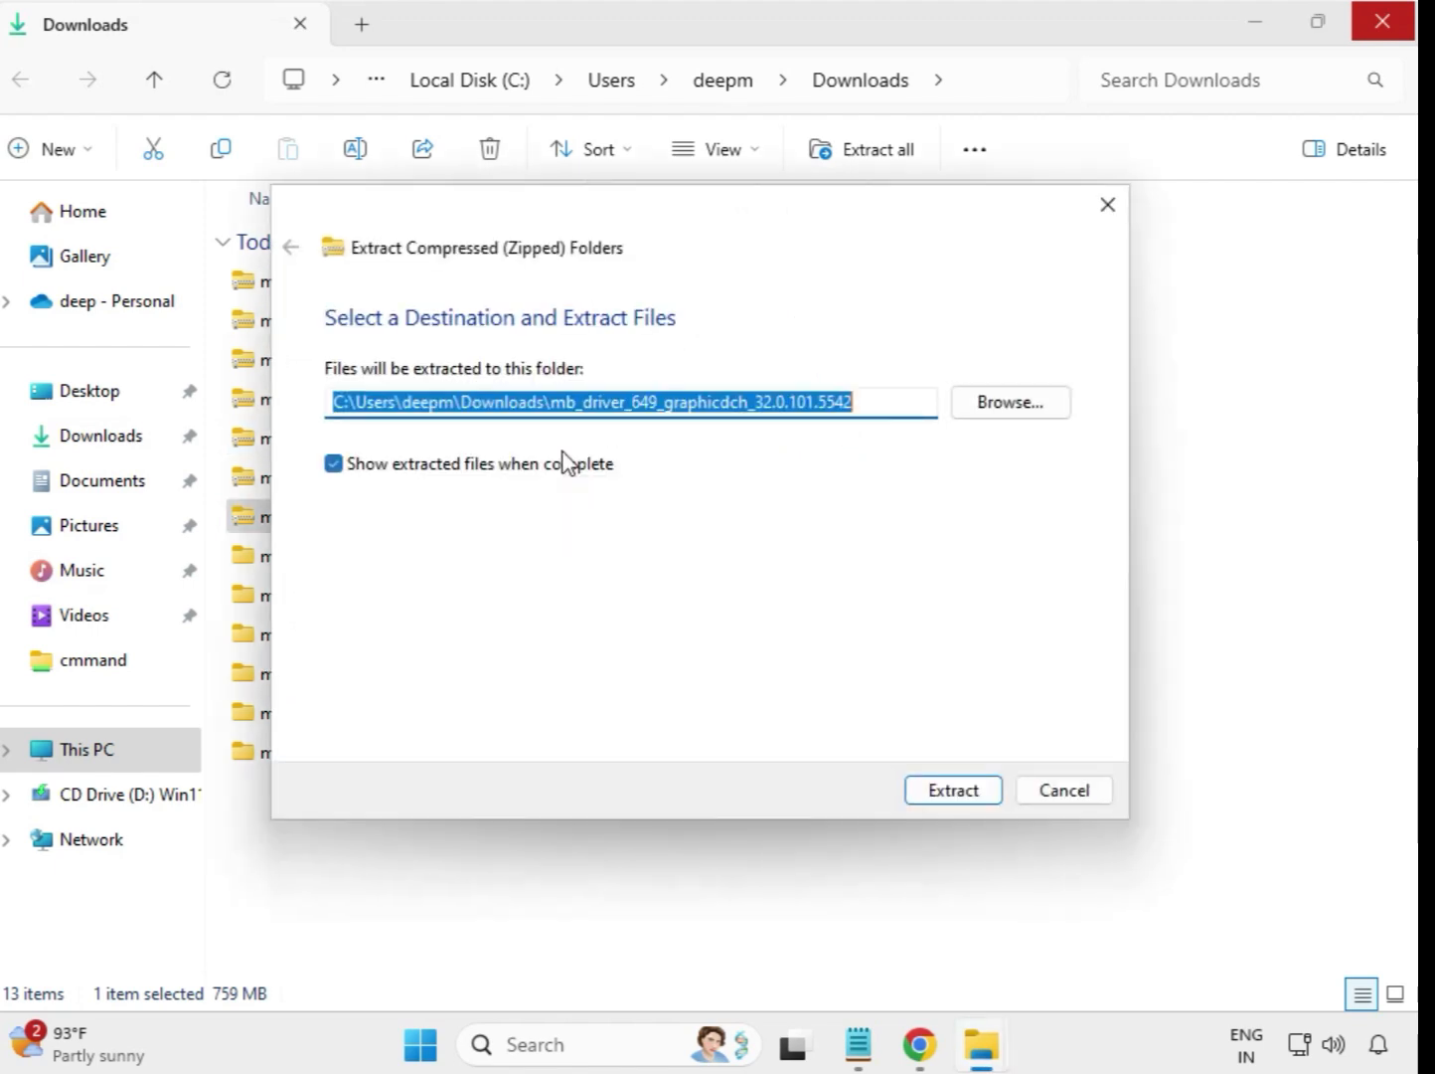
pyautogui.click(952, 790)
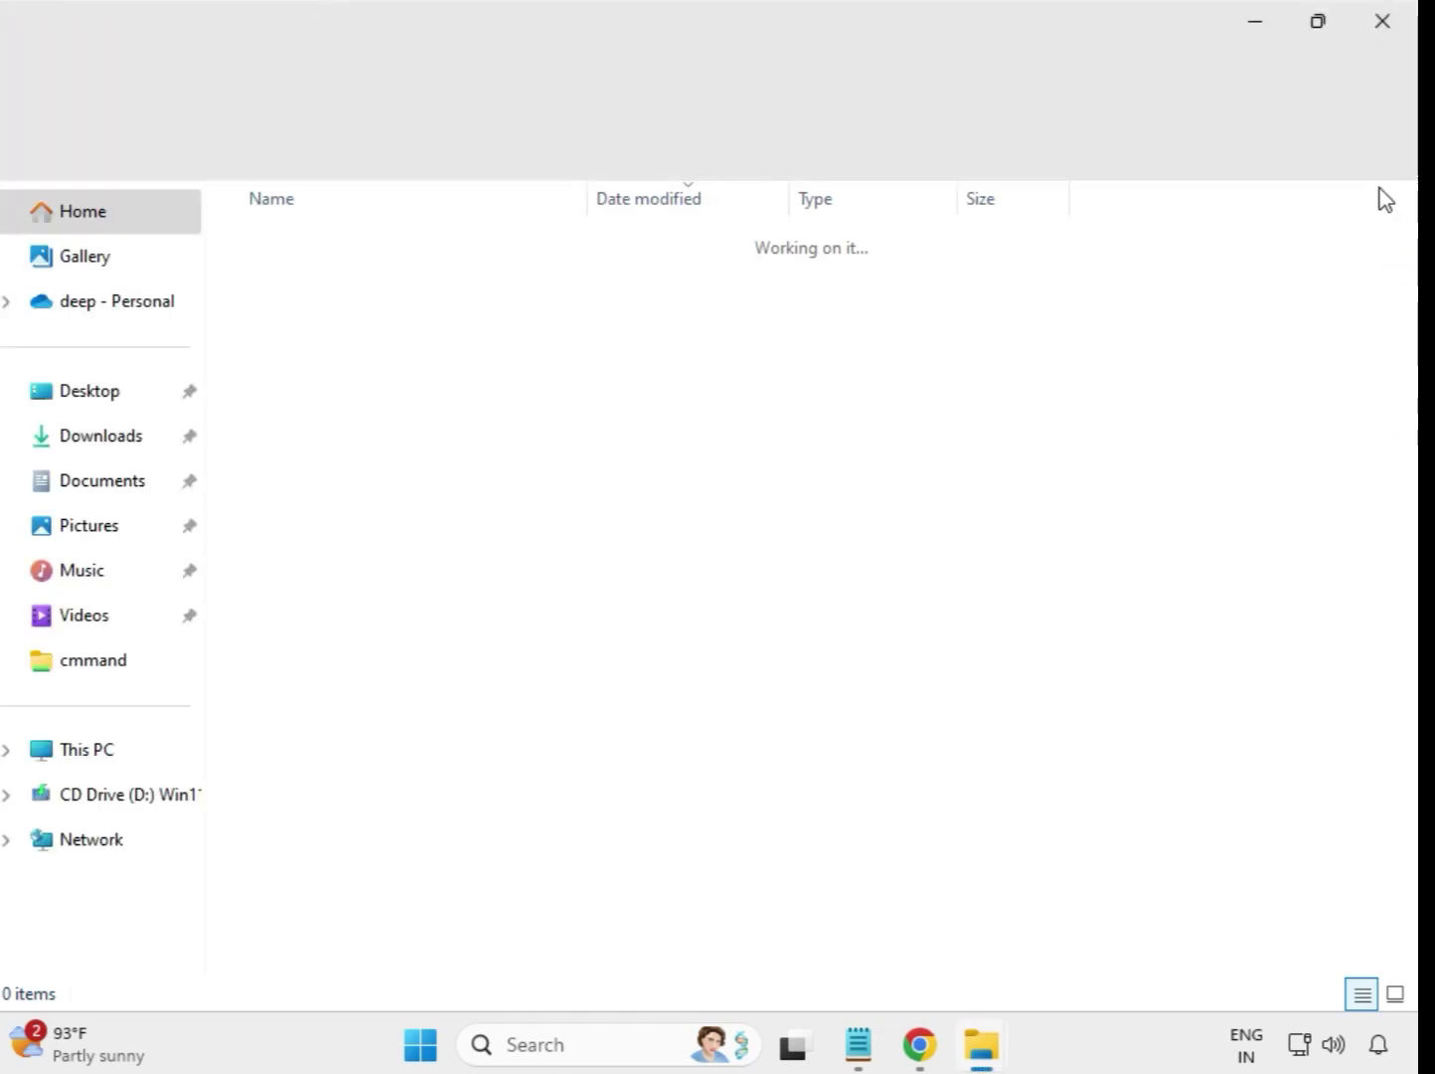
pyautogui.click(1383, 24)
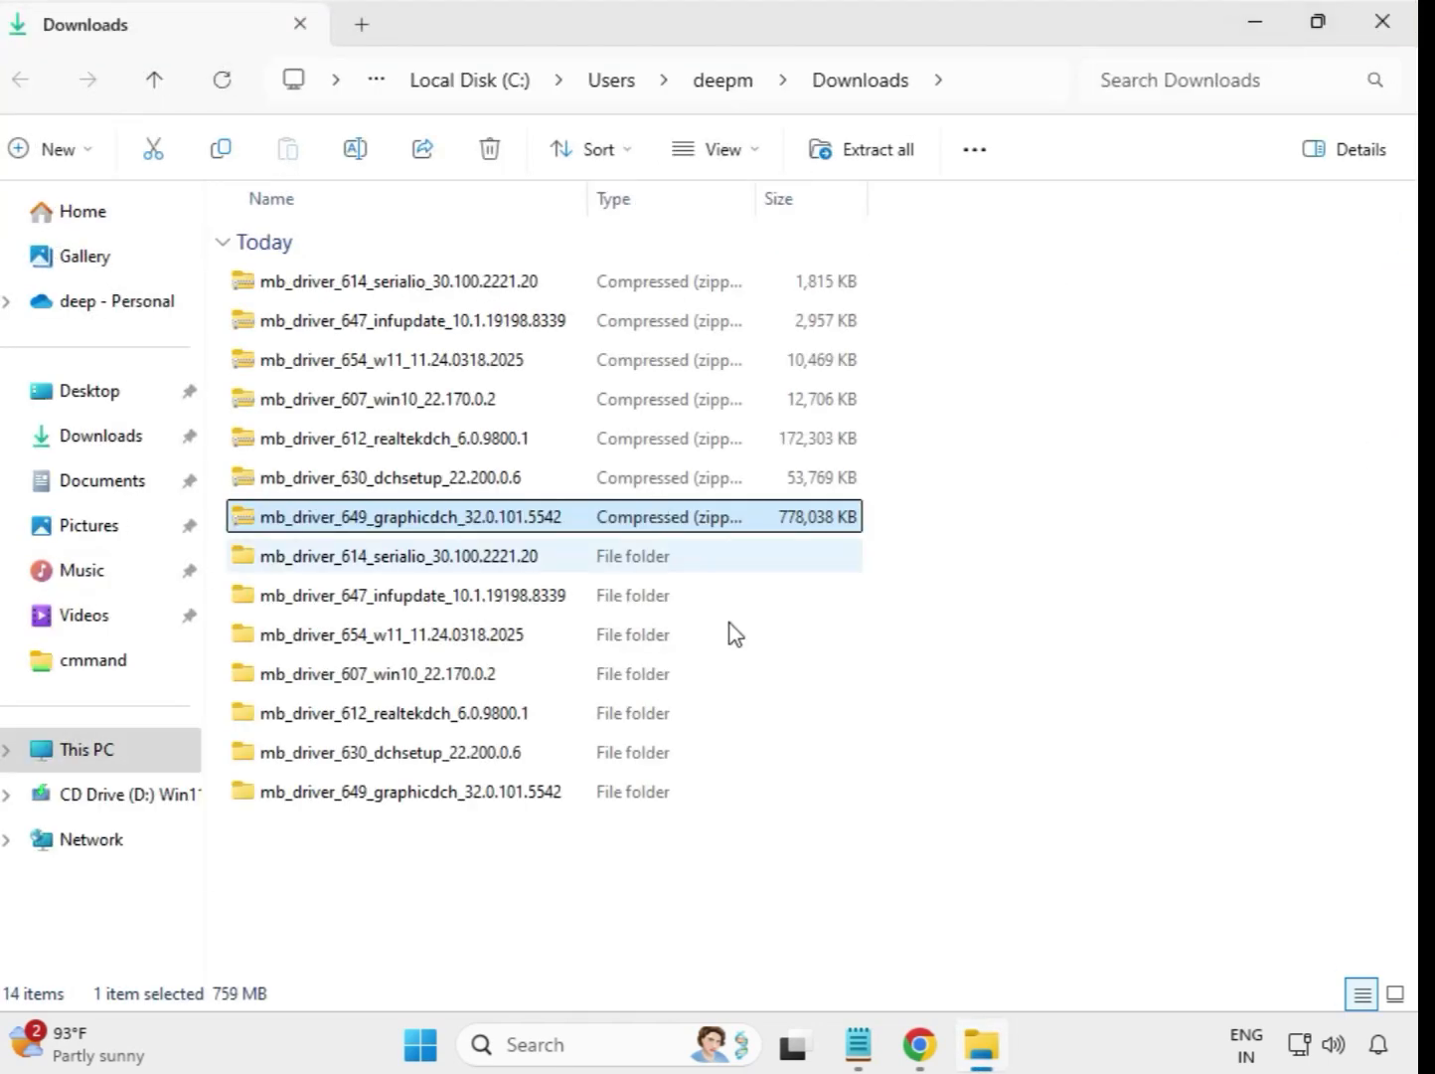
# Step: Refresh the Downloads folder listing and briefly select the seven extracted driver folders
pyautogui.click(910, 842)
pyautogui.rightClick(538, 855)
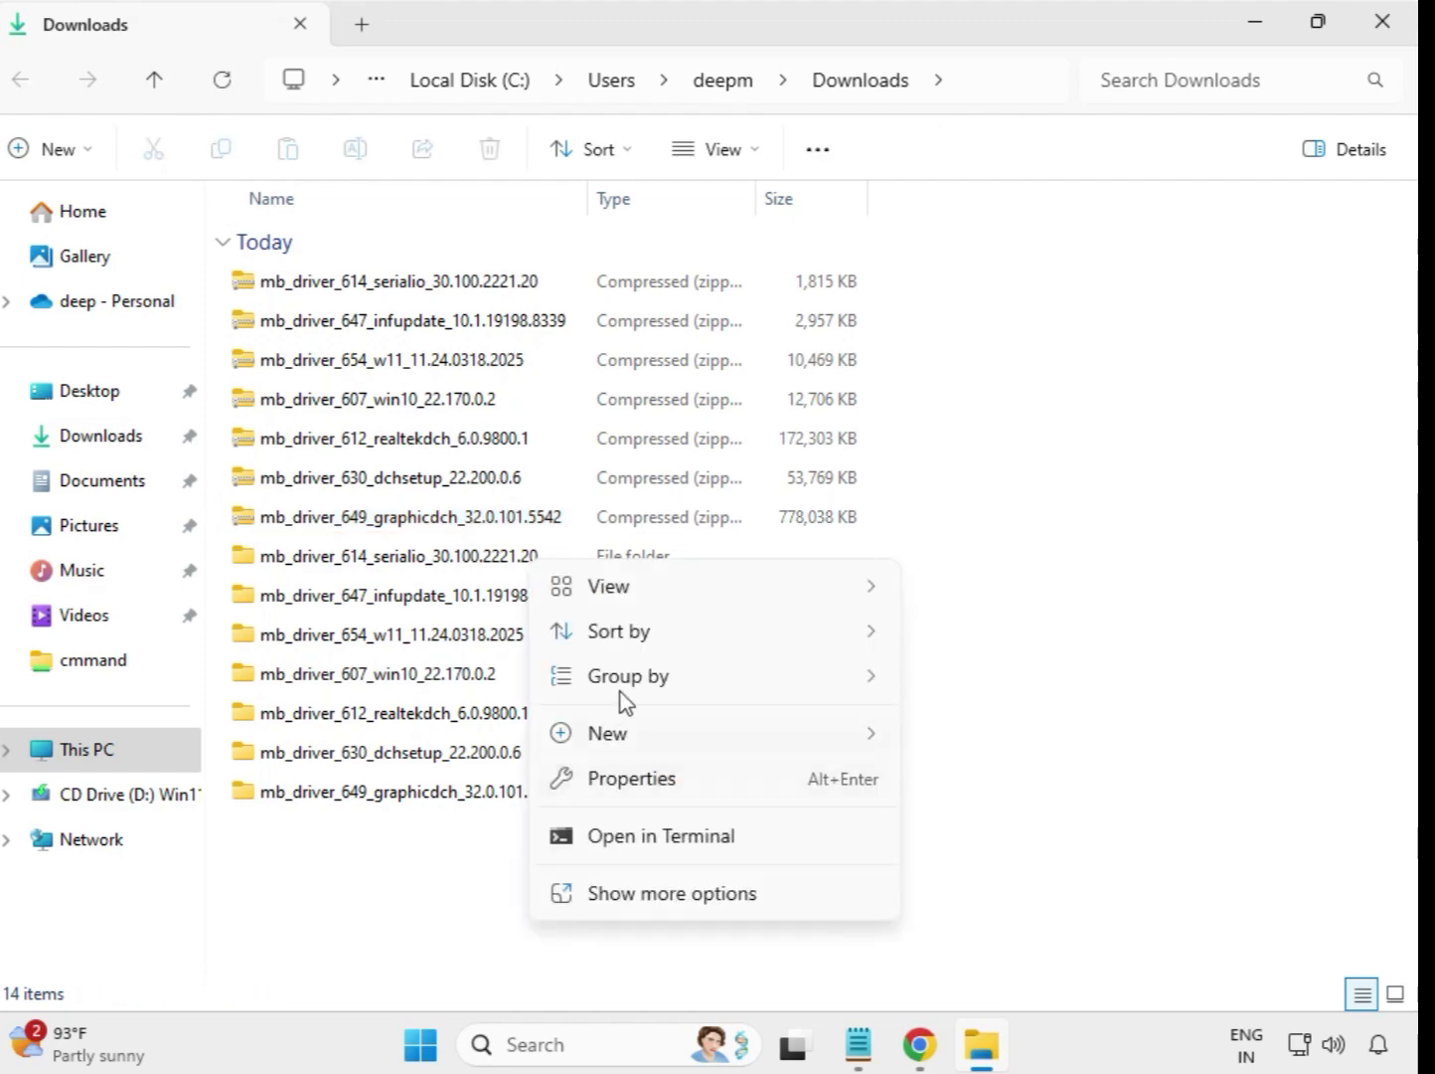
pyautogui.click(691, 892)
pyautogui.click(621, 599)
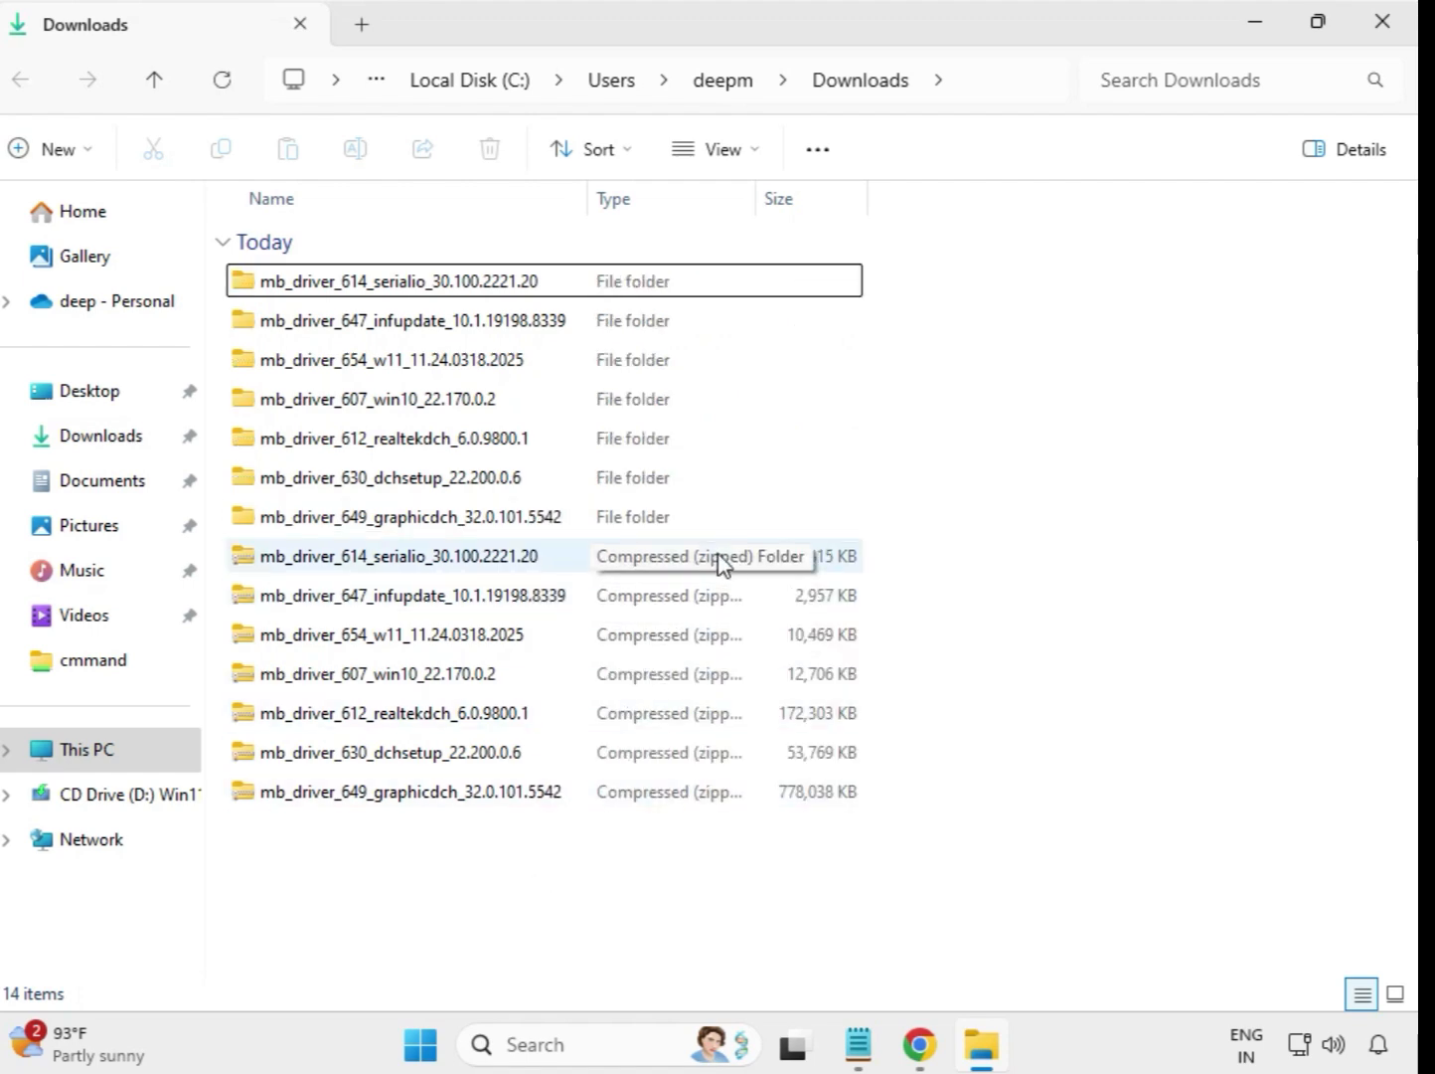
pyautogui.moveTo(878, 514); pyautogui.dragTo(545, 270)
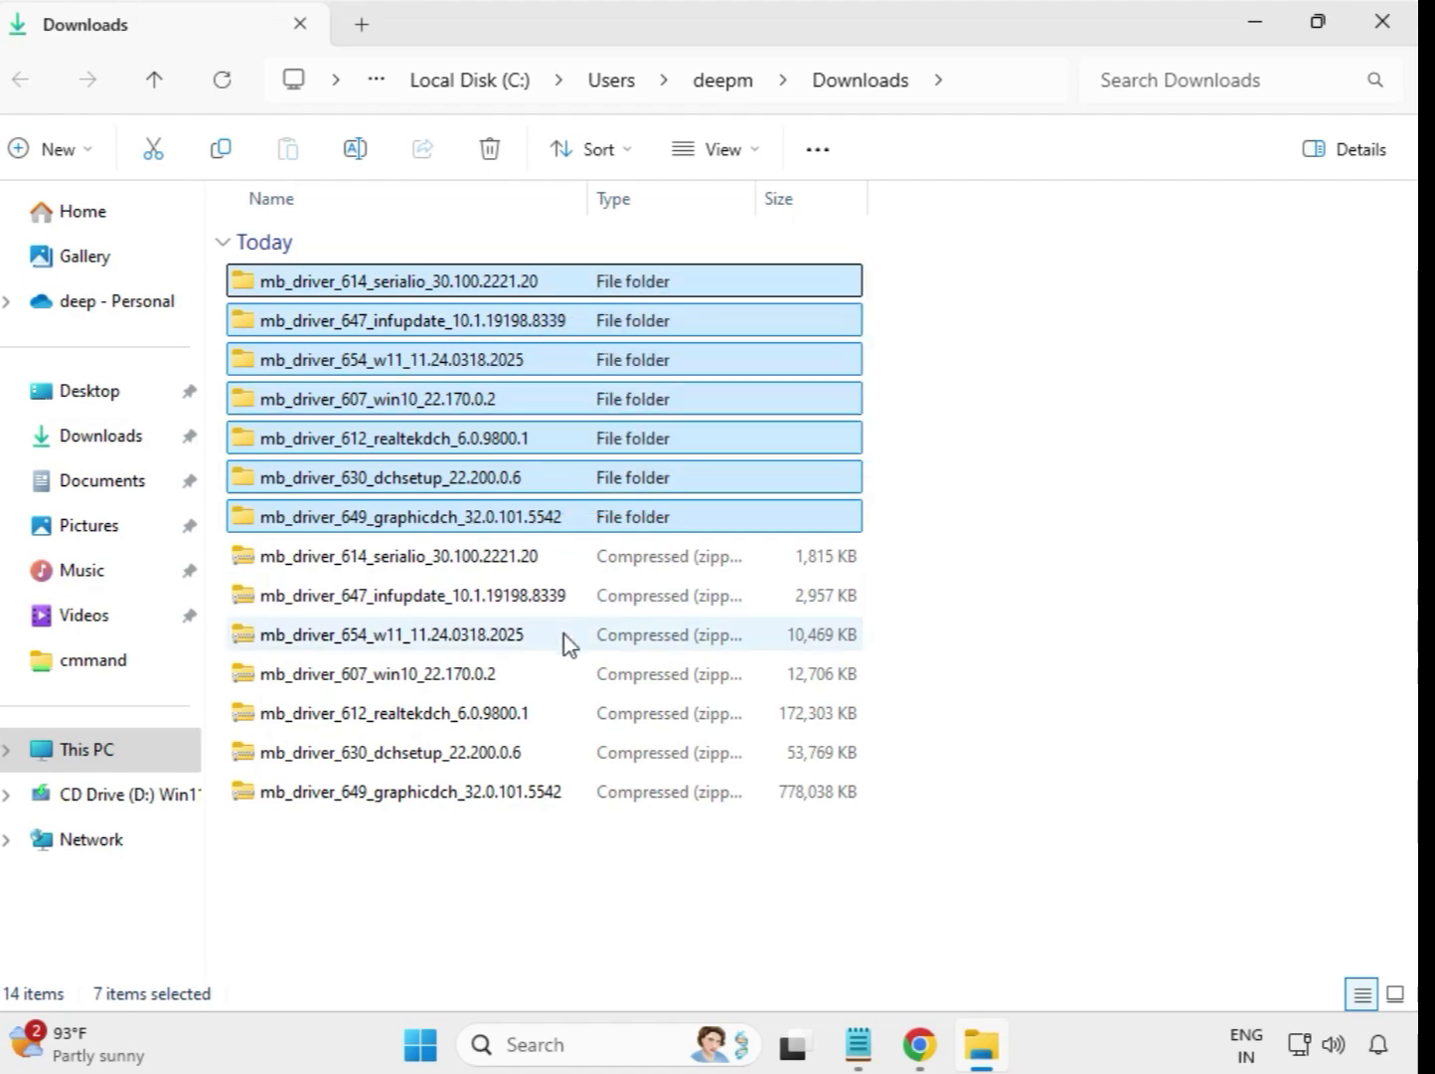
pyautogui.click(914, 356)
# Step: Run the mb_driver_614_serialio_30.100.2221.20 installer from its extracted folder as administrator, allow its changes, and return to Downloads
pyautogui.click(402, 286)
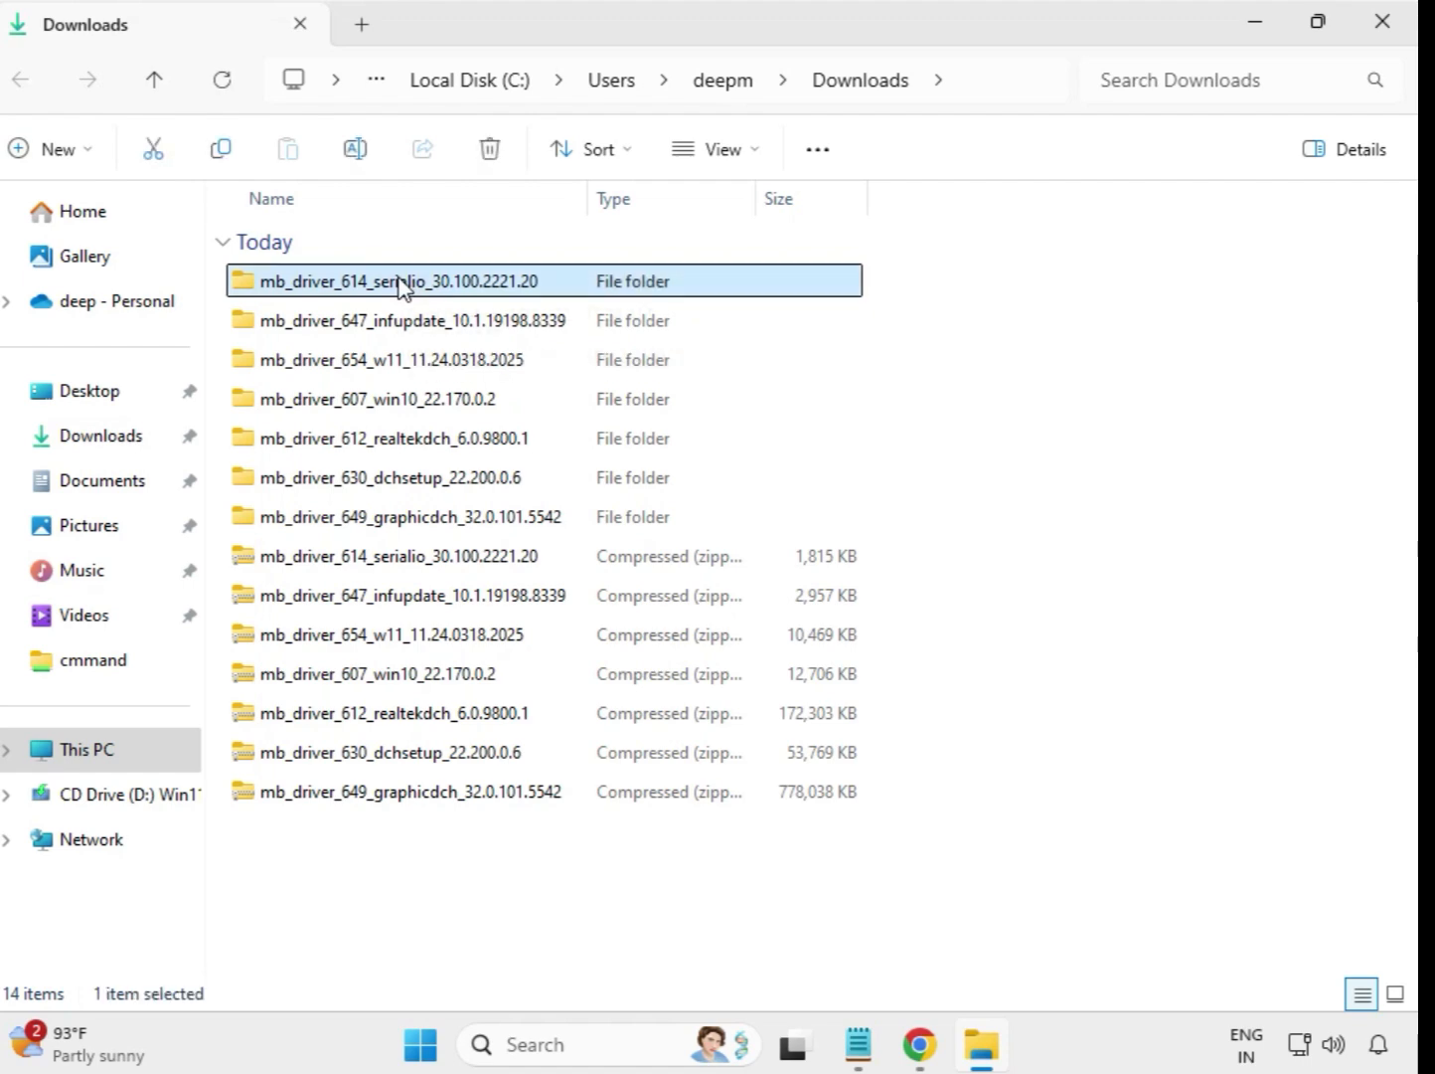
pyautogui.doubleClick(401, 285)
pyautogui.click(384, 288)
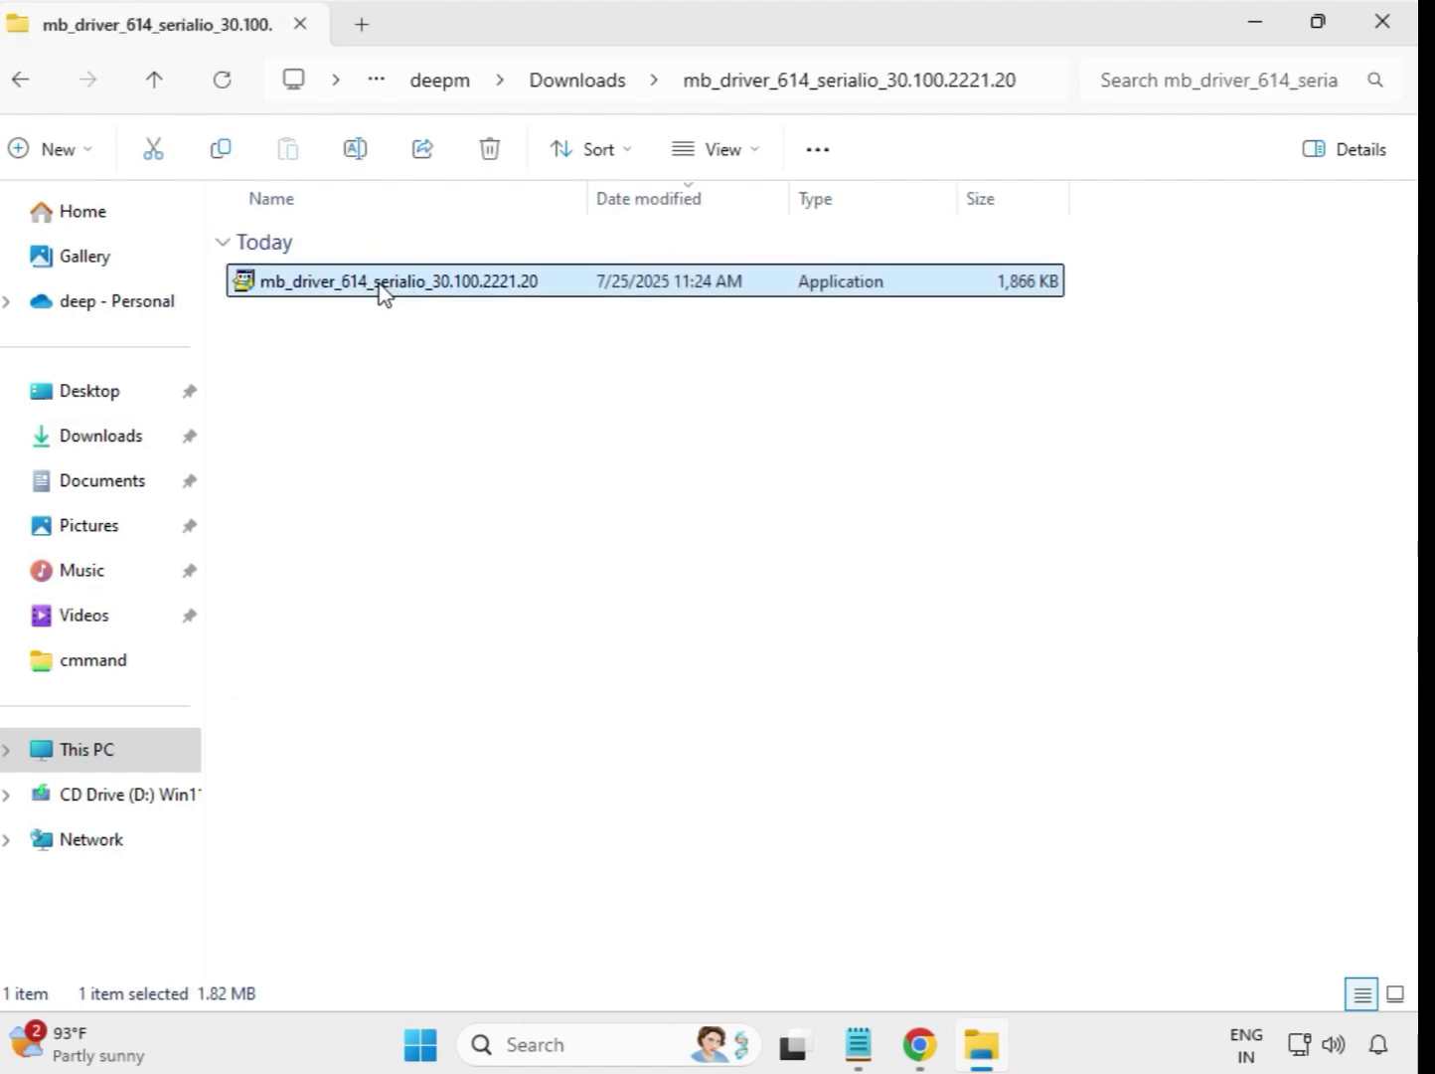
pyautogui.rightClick(382, 290)
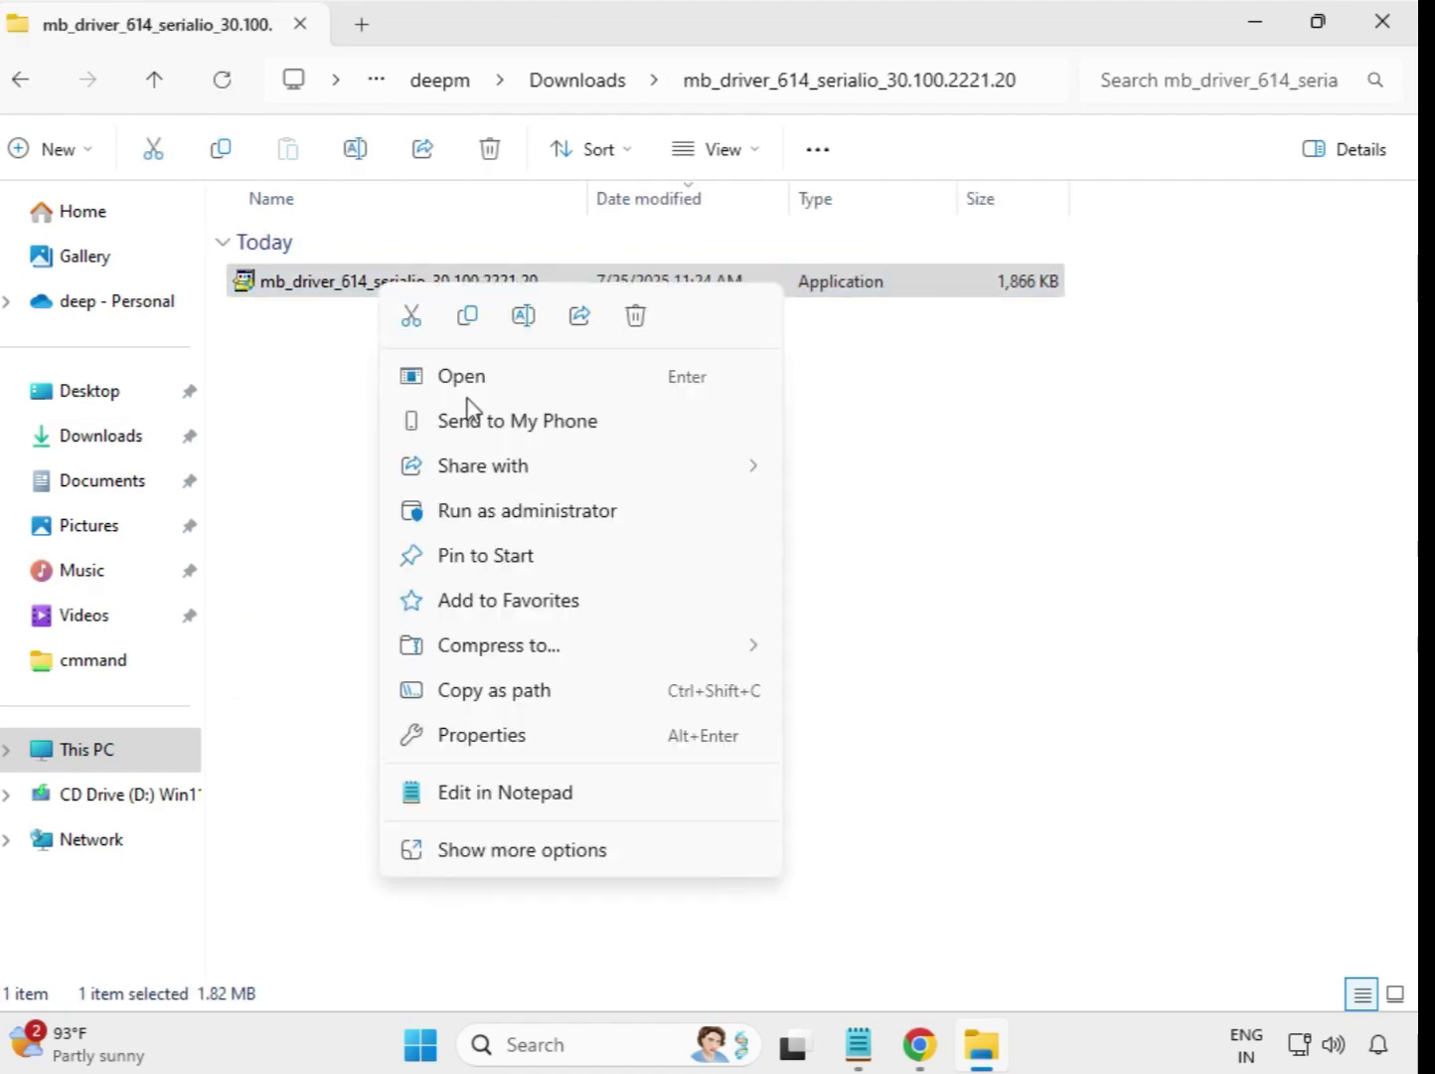
pyautogui.click(508, 514)
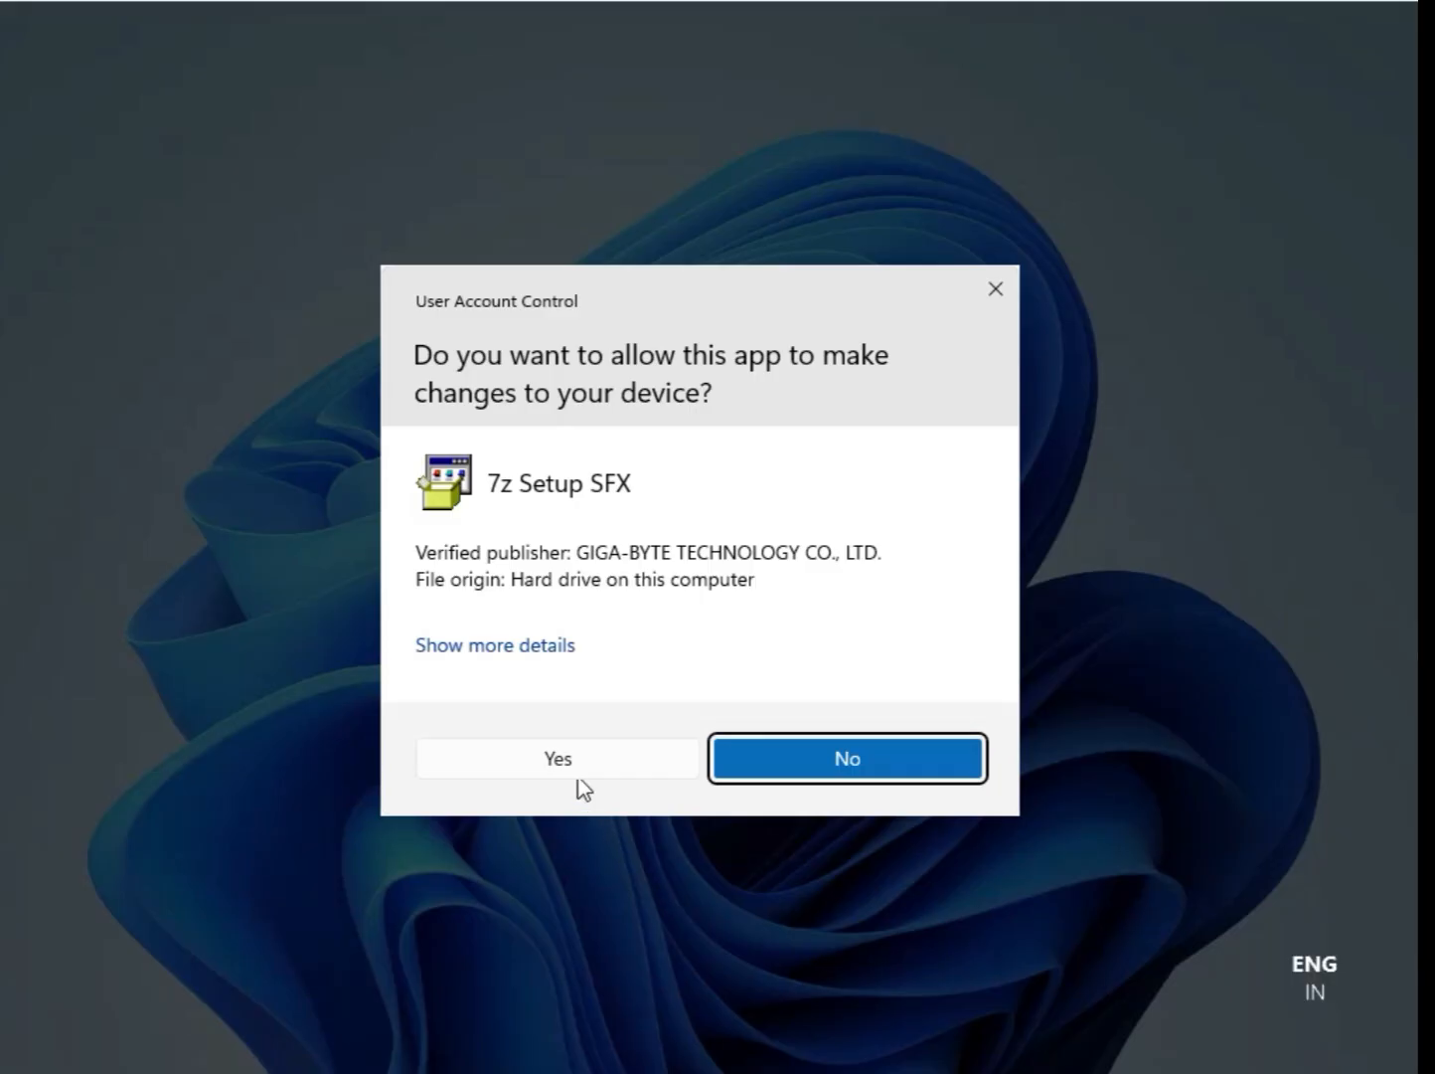
pyautogui.click(577, 762)
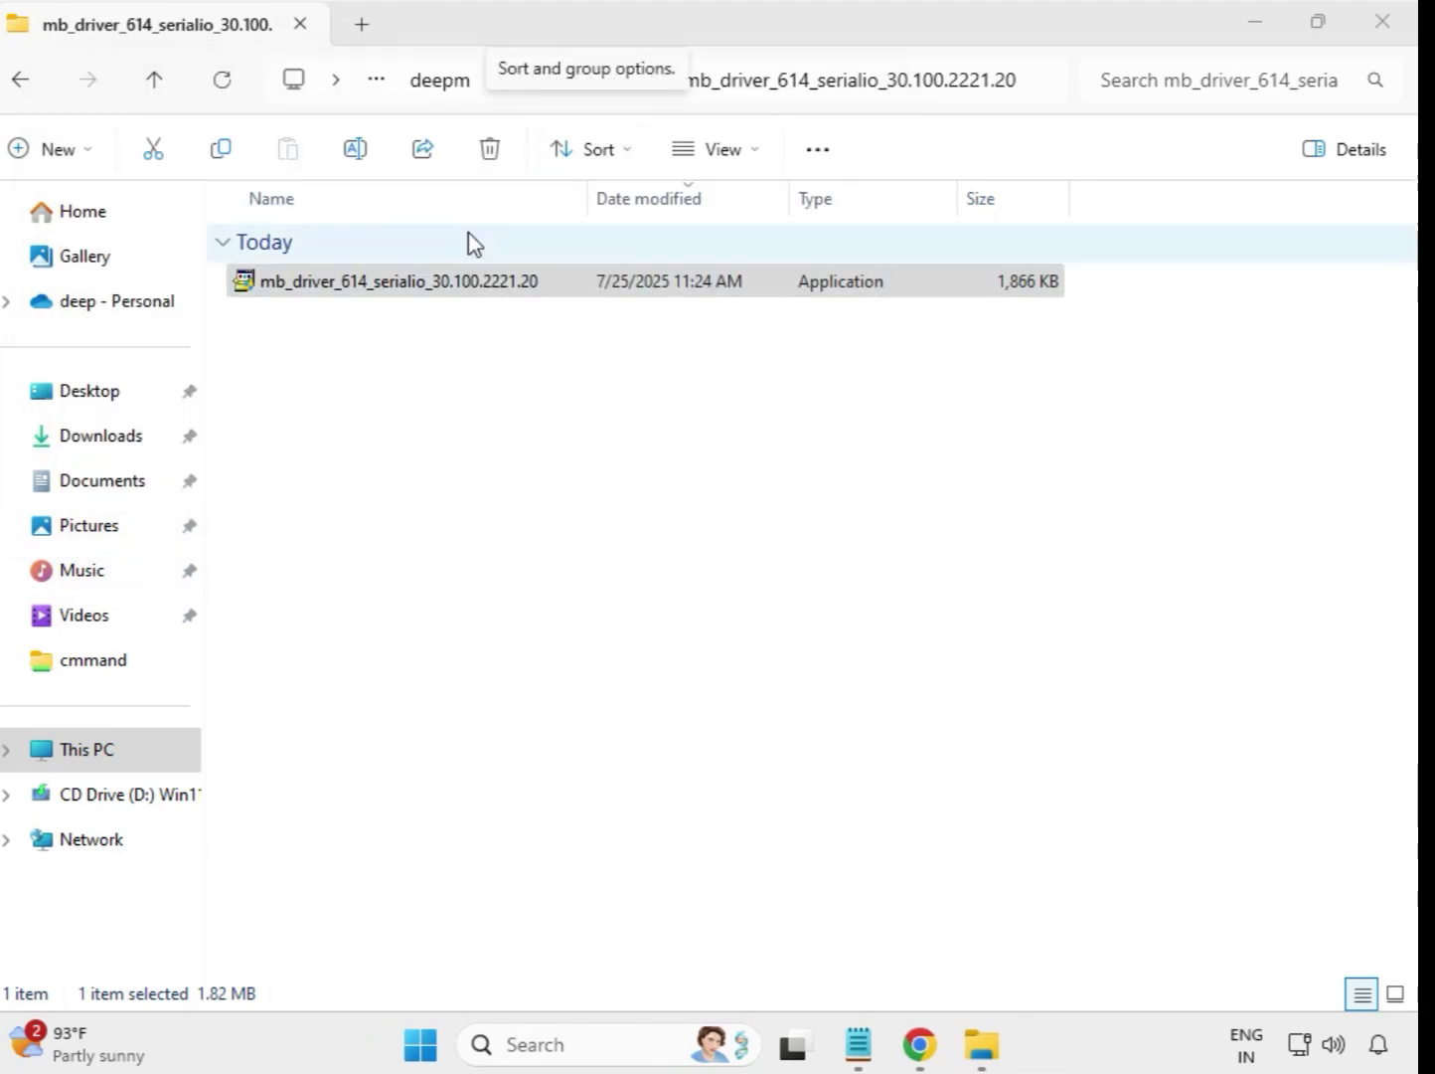
pyautogui.click(28, 87)
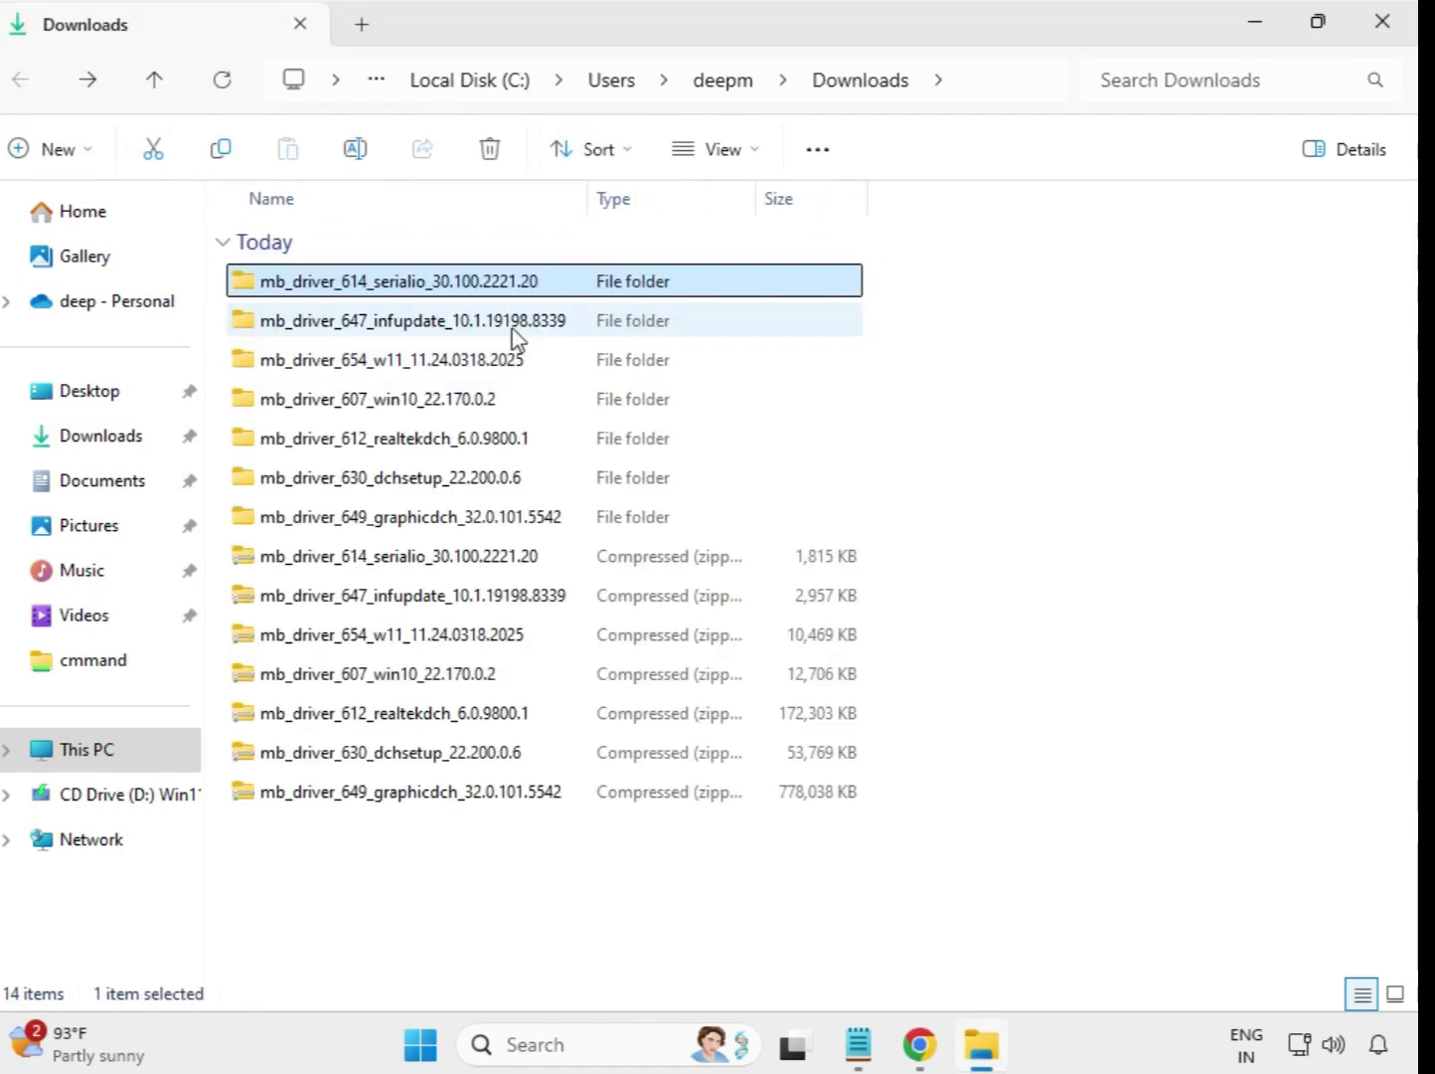
# Step: Run the mb_driver_647_infupdate_10.1.19198.8339 installer from its extracted folder as administrator, allow its changes, and return to Downloads
pyautogui.doubleClick(474, 318)
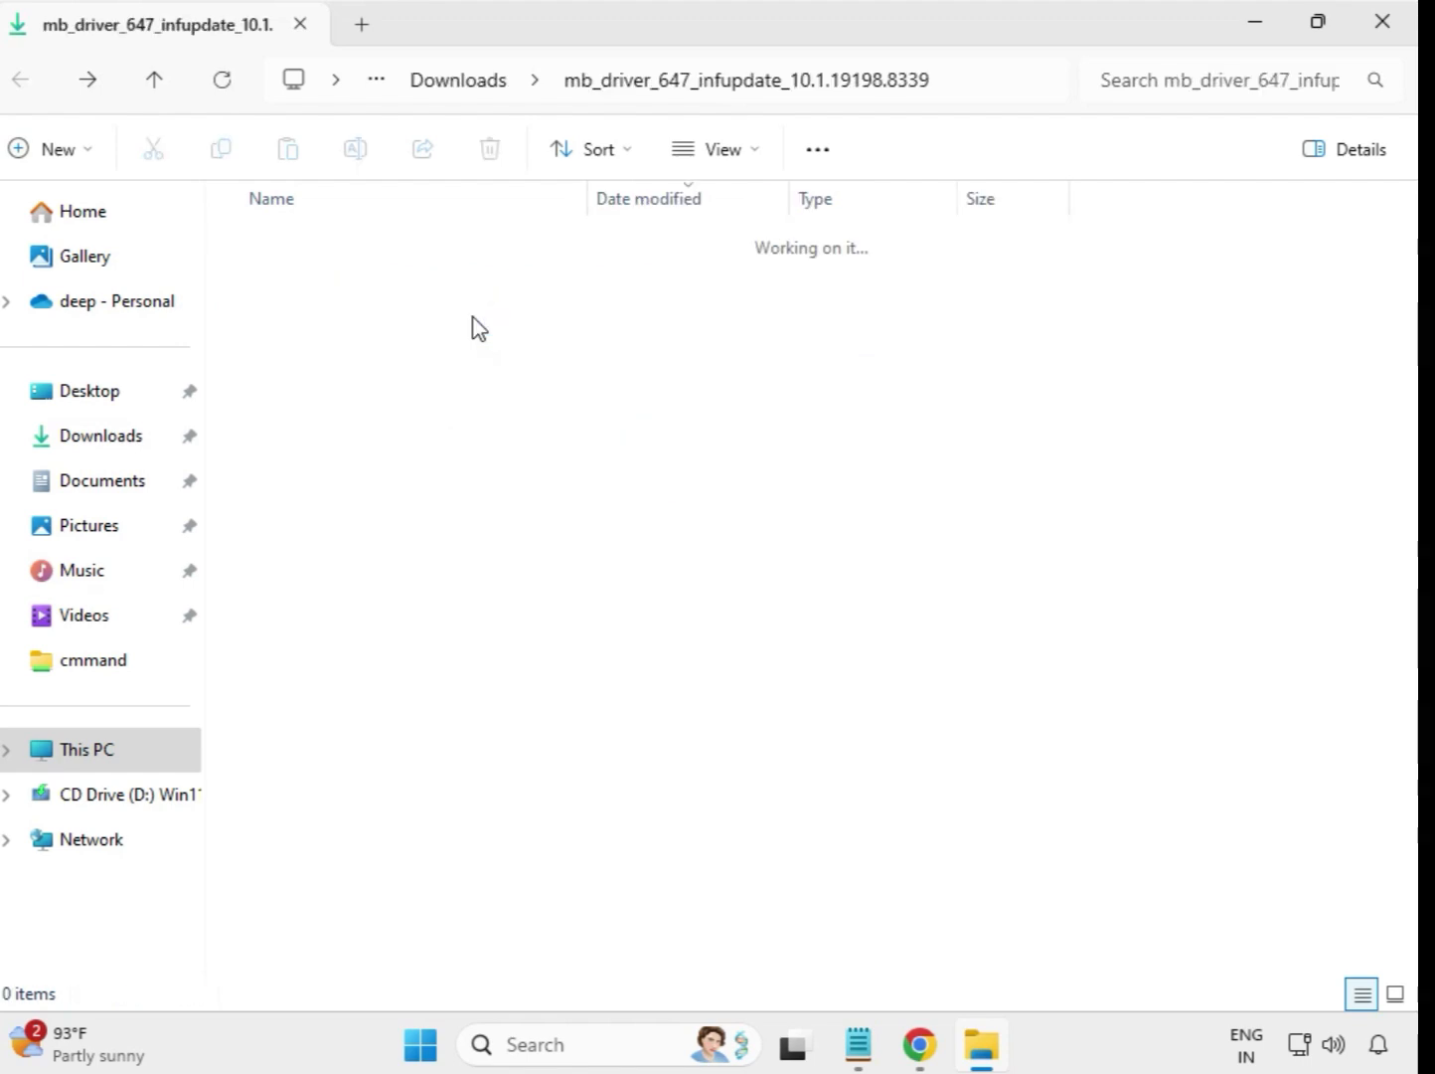
pyautogui.click(478, 289)
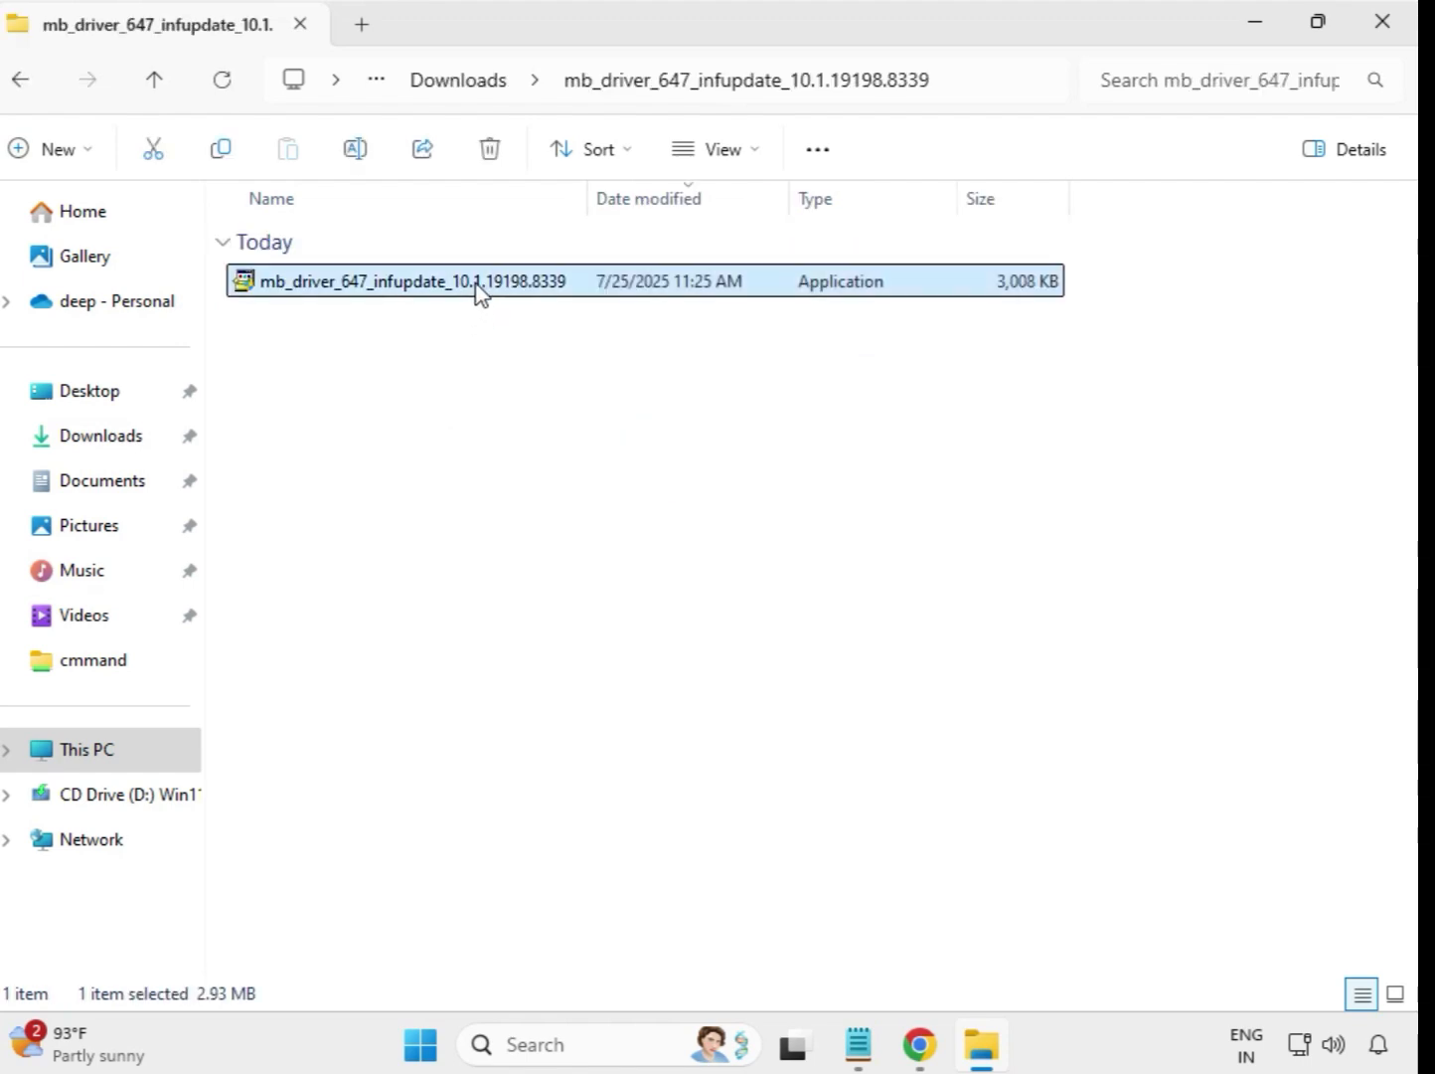
pyautogui.rightClick(478, 289)
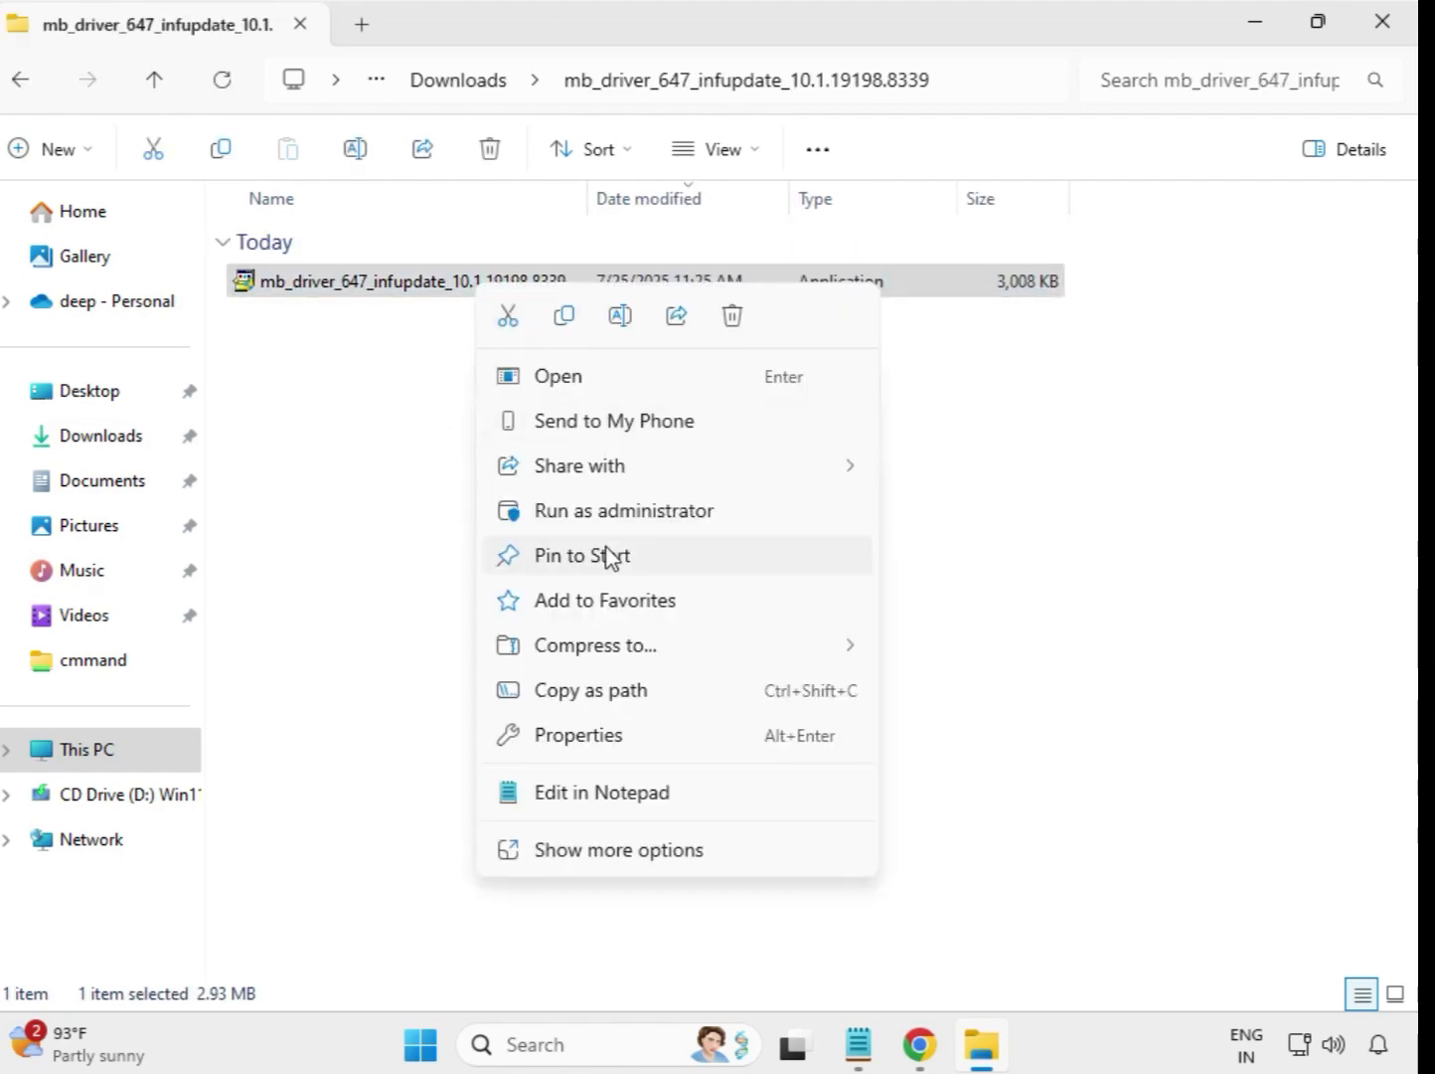
pyautogui.click(627, 513)
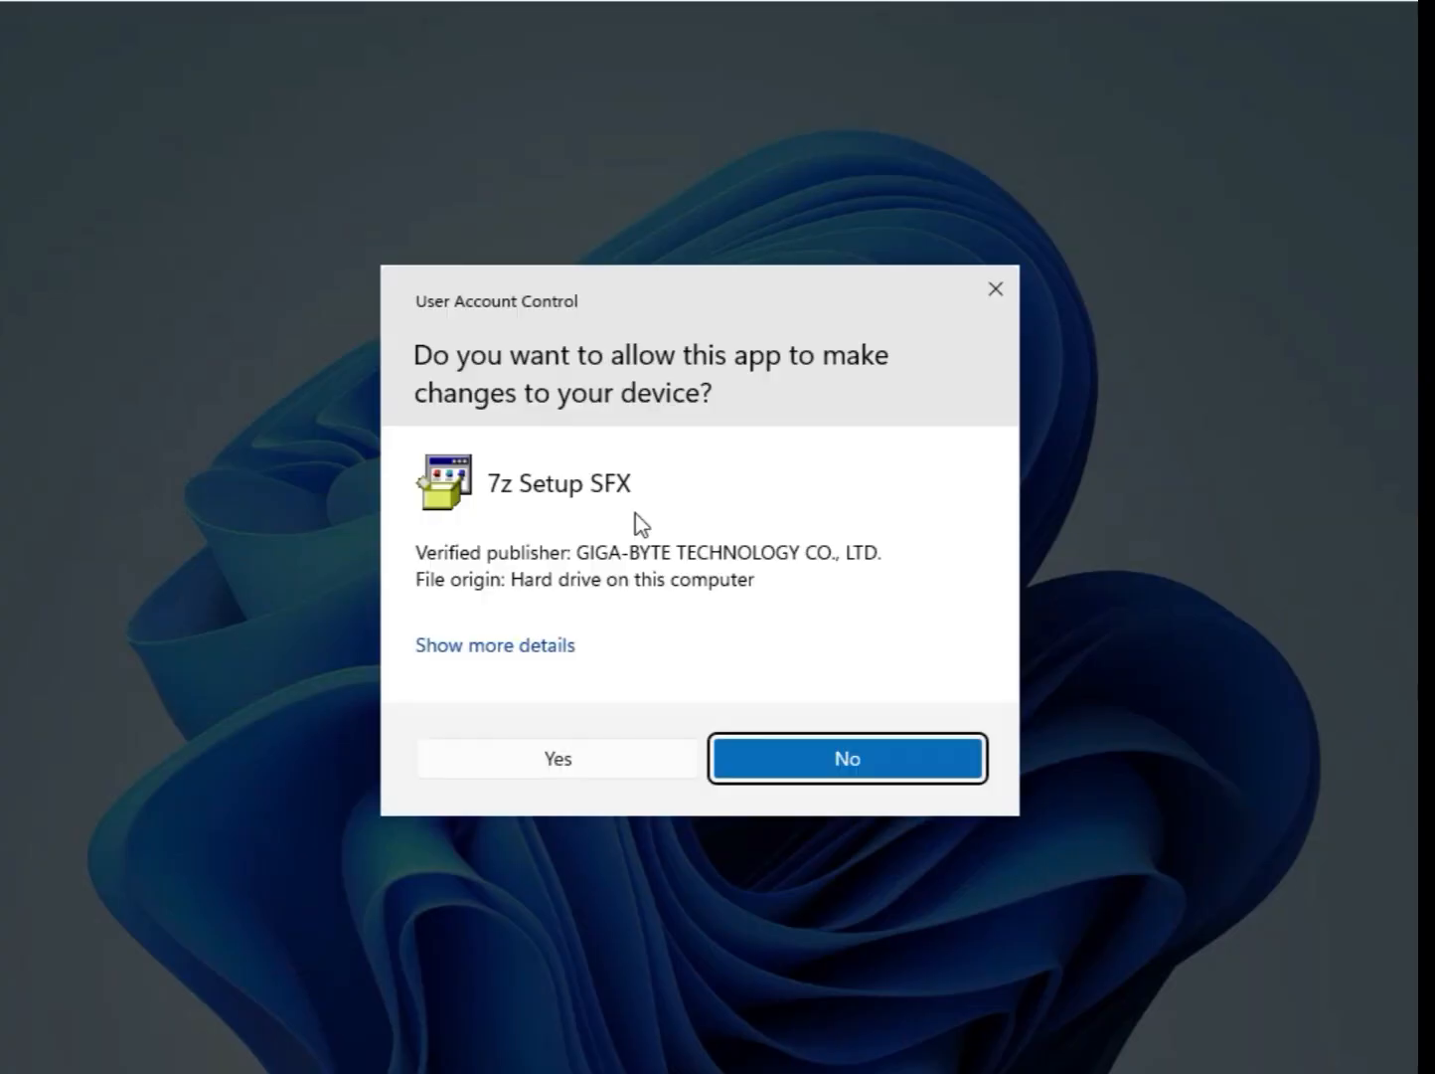
pyautogui.click(654, 771)
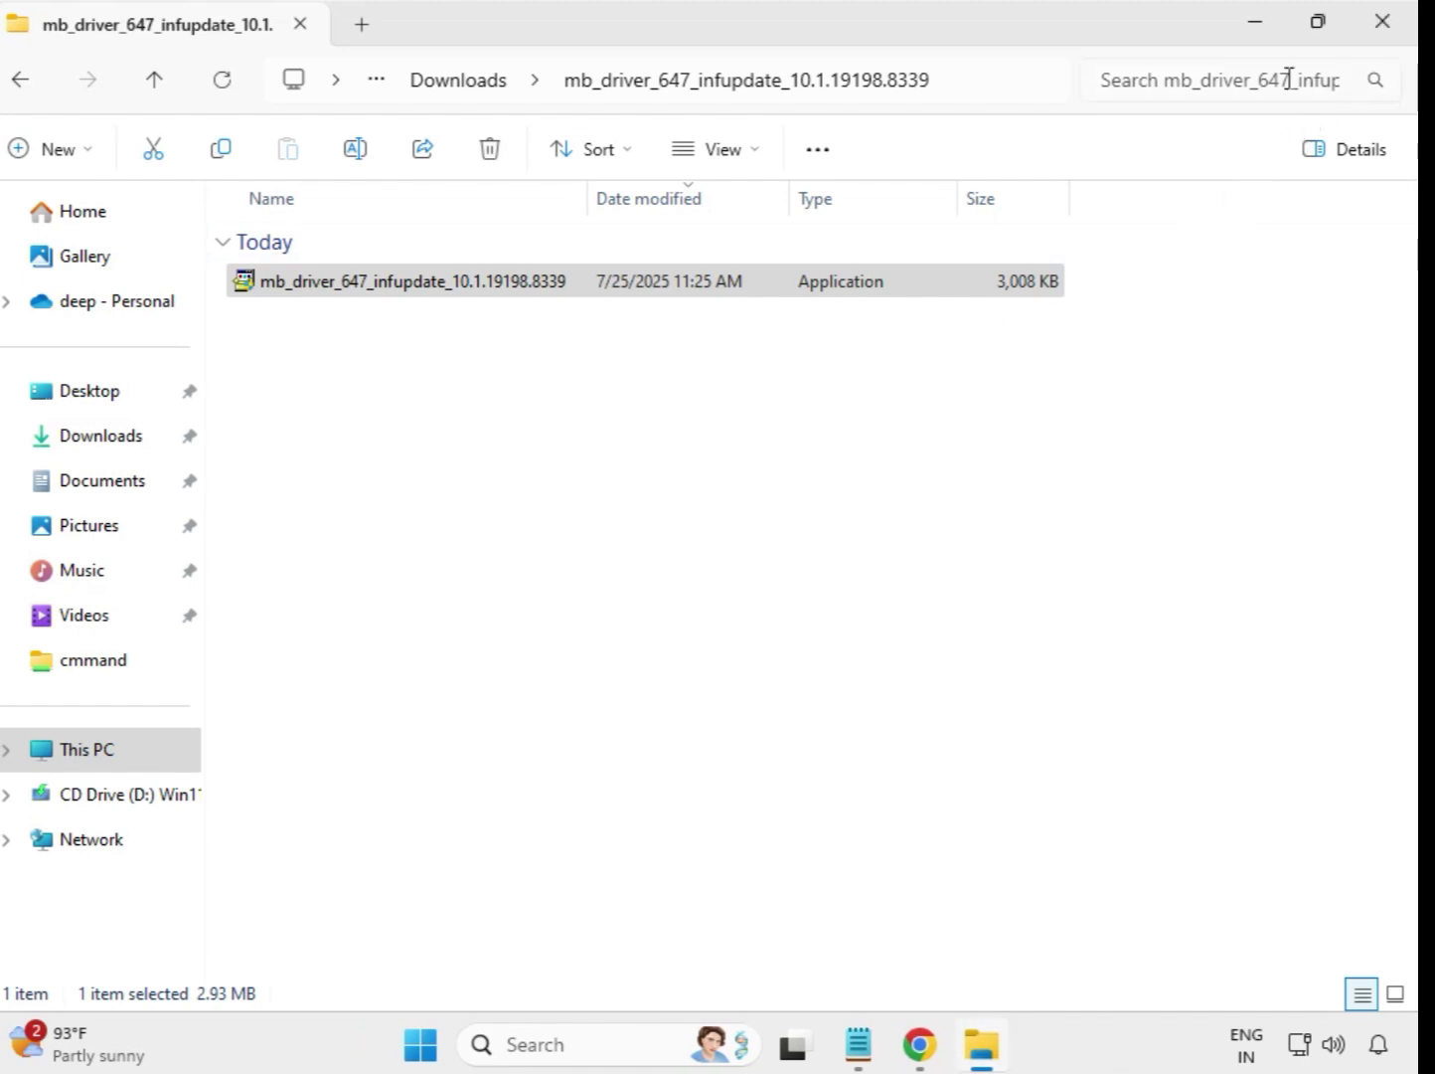
pyautogui.click(432, 89)
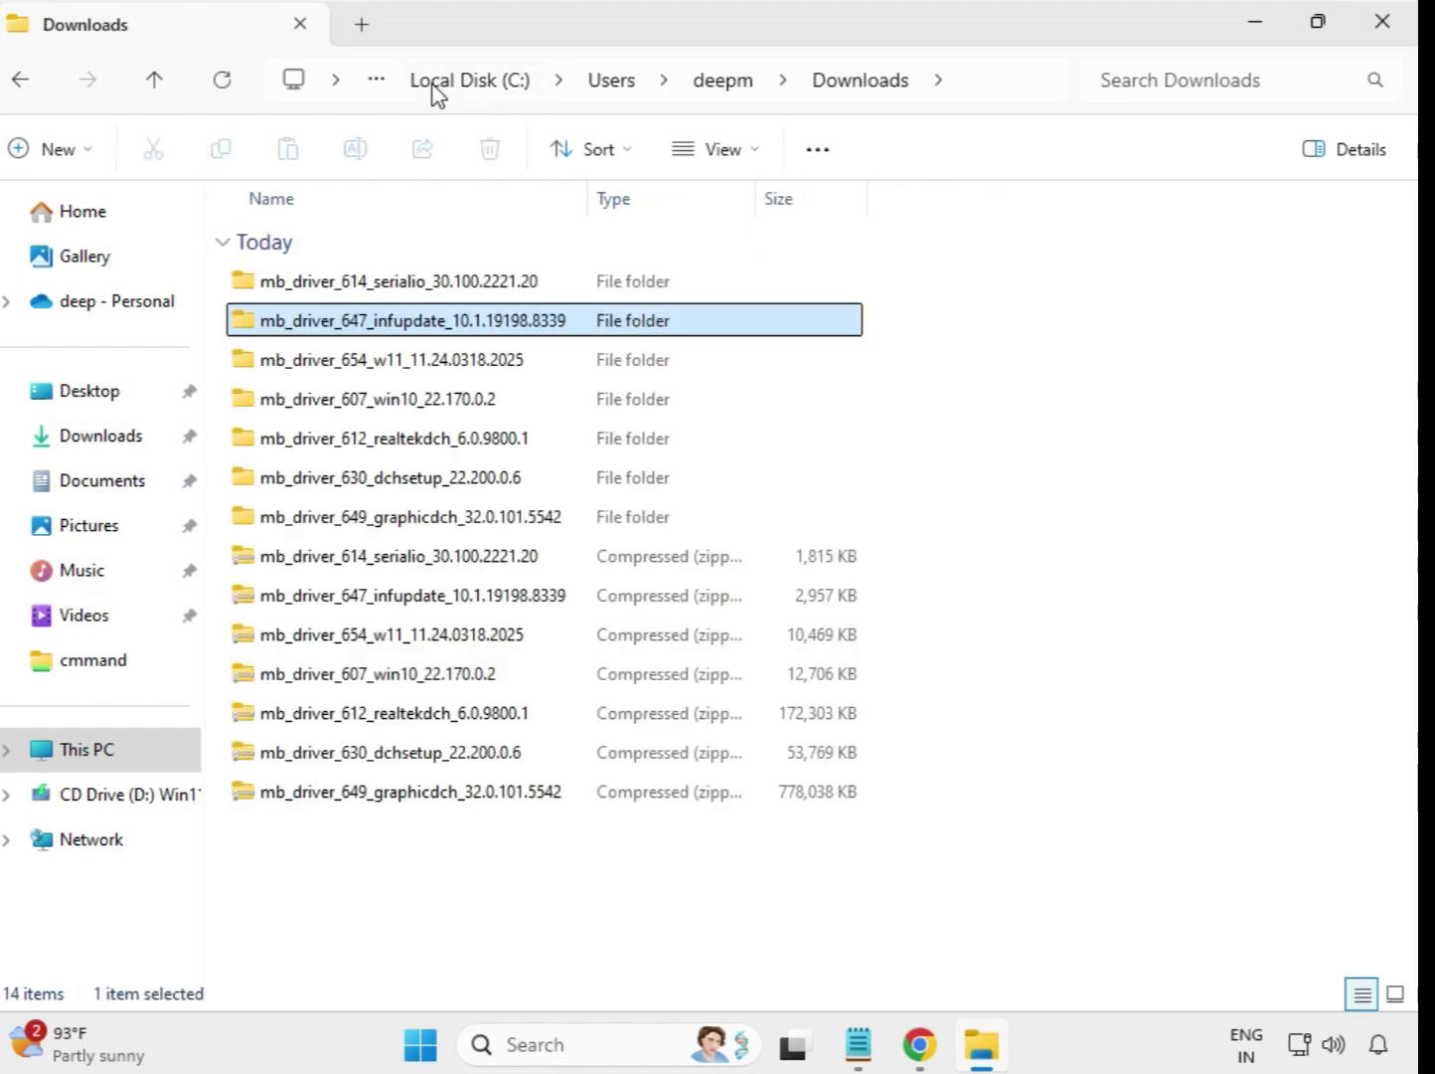
# Step: Run the mb_driver_654_w11_11.24.0318.2025 installer from its extracted folder as administrator, allow its changes, and return to Downloads
pyautogui.doubleClick(402, 366)
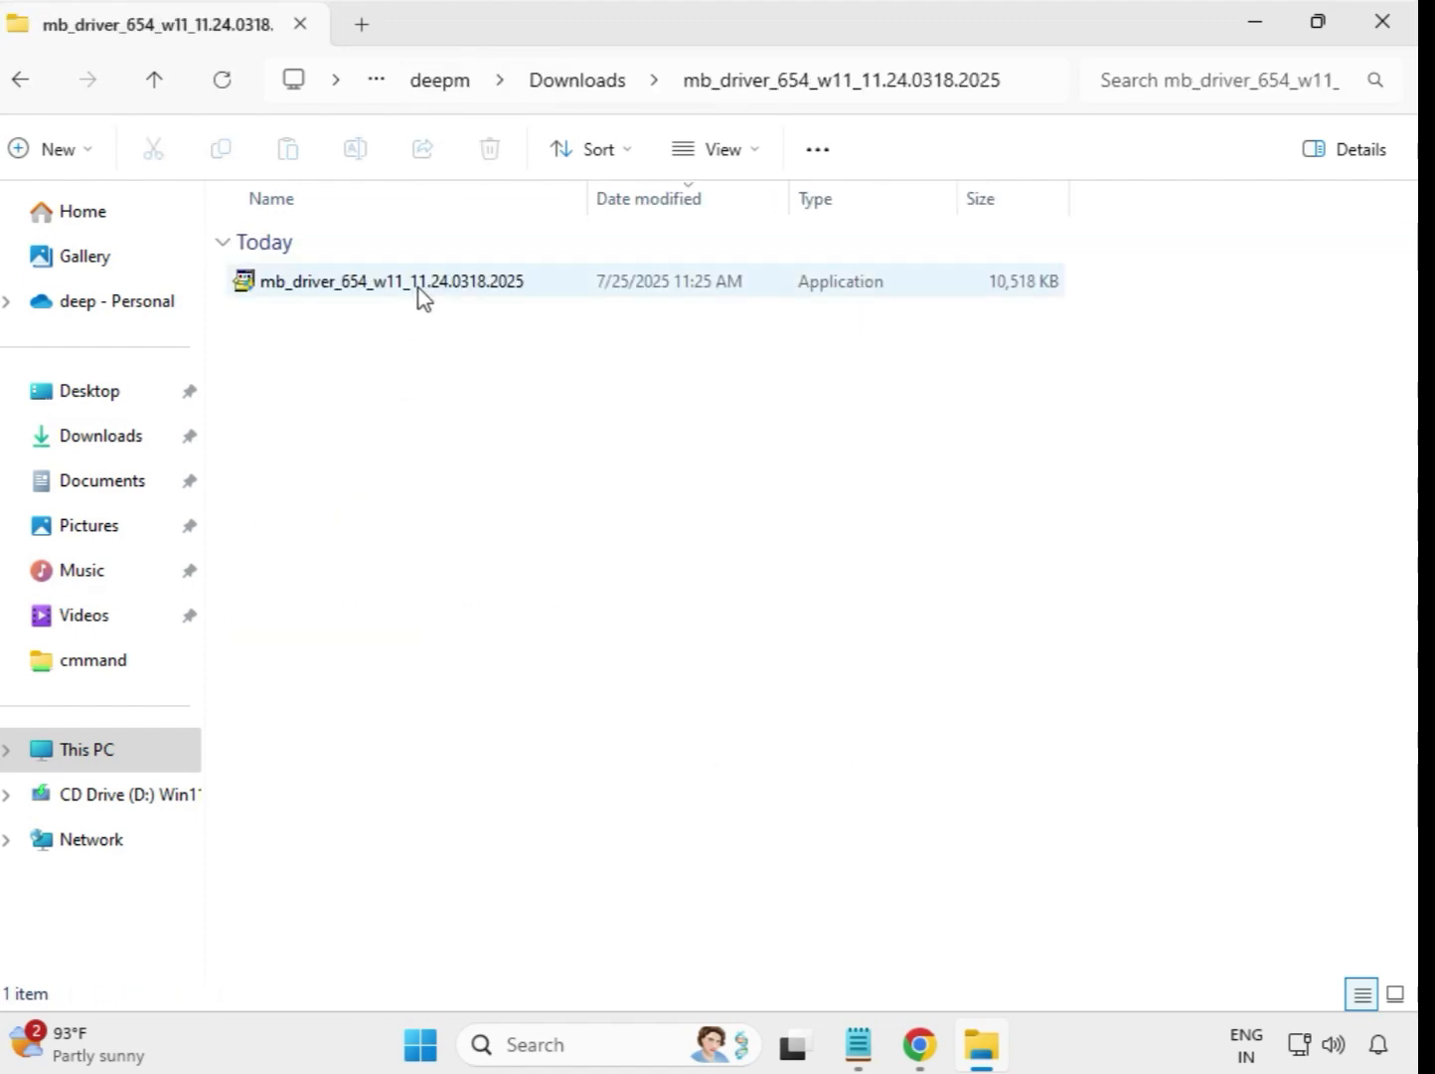
pyautogui.click(419, 292)
pyautogui.rightClick(418, 291)
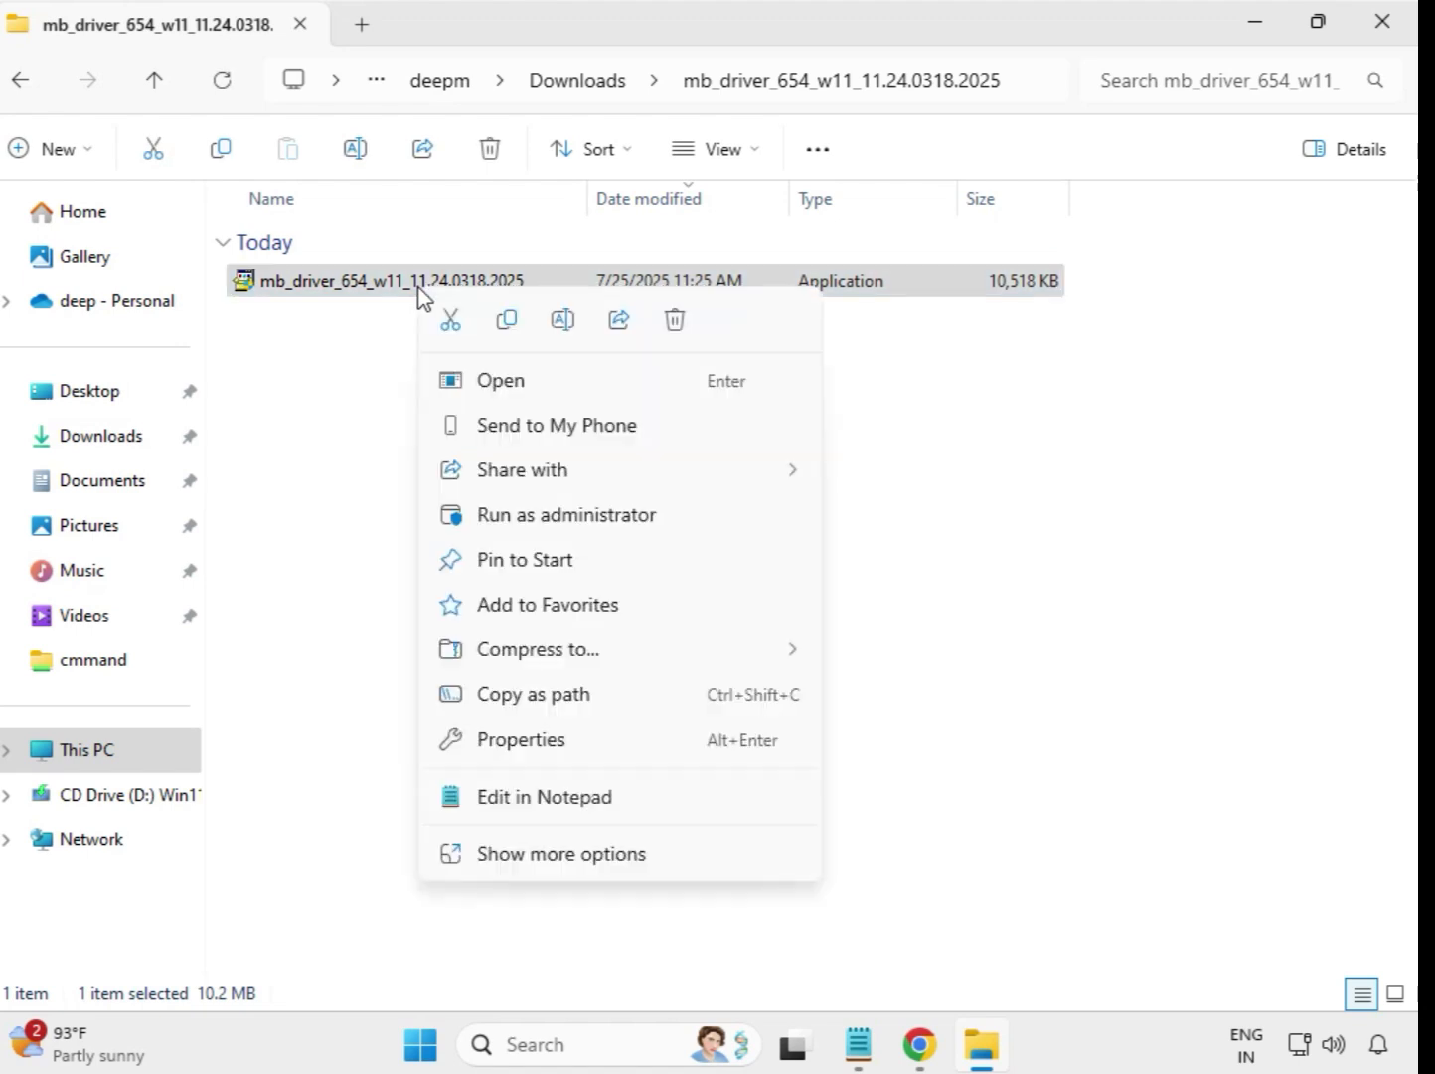
pyautogui.click(554, 514)
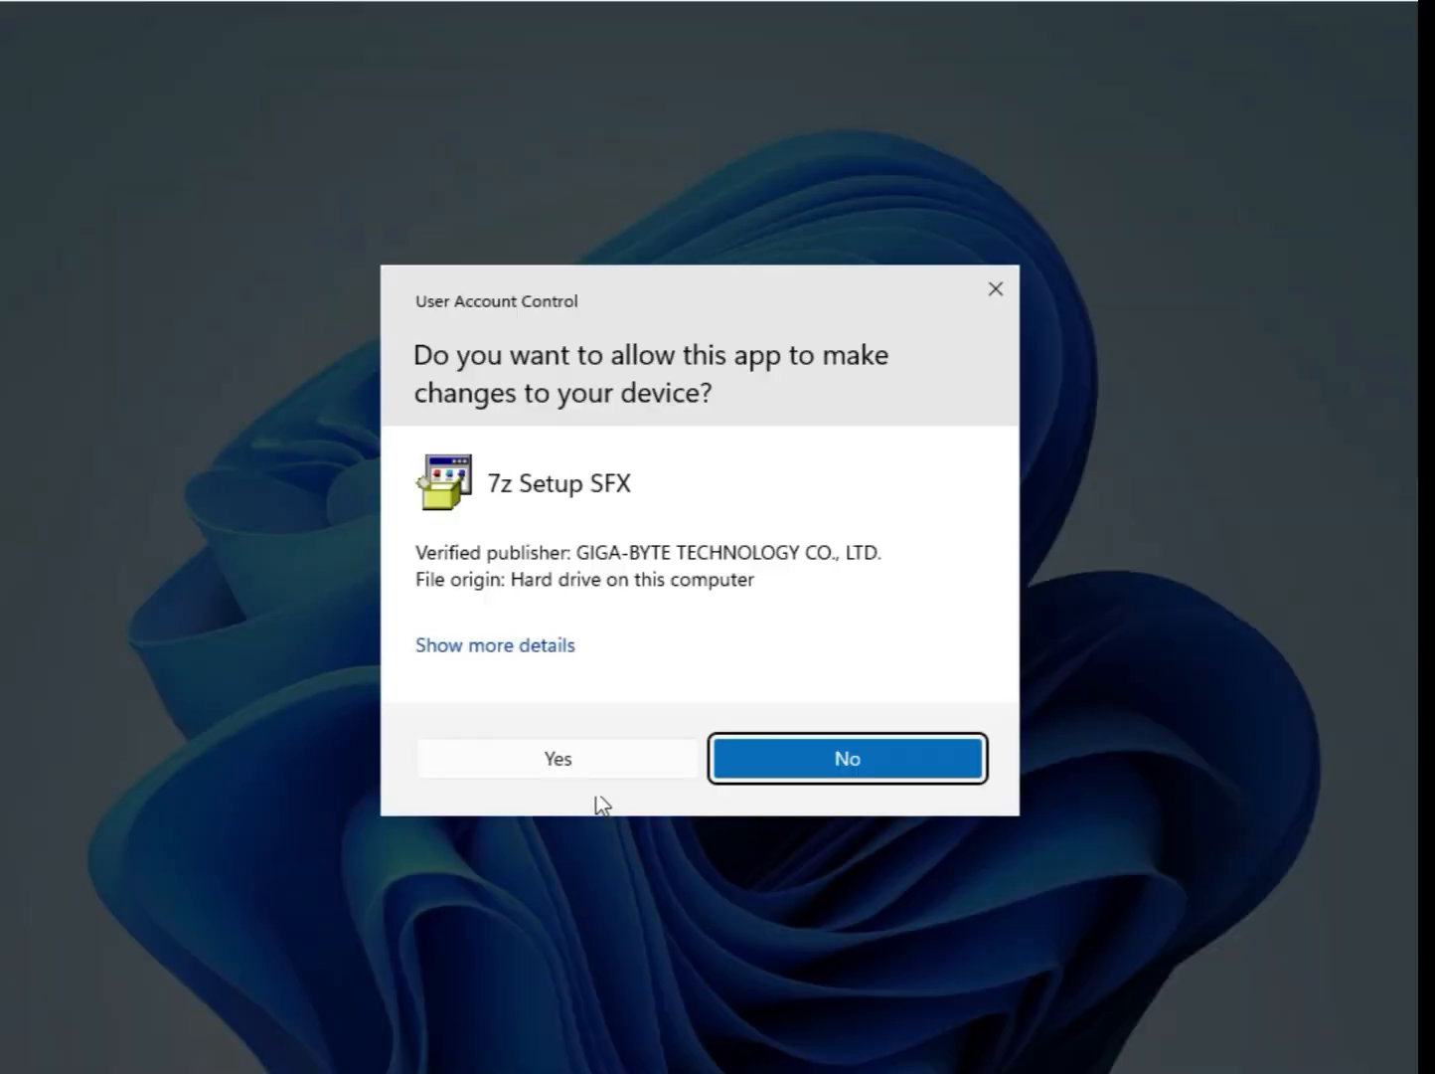
pyautogui.click(587, 767)
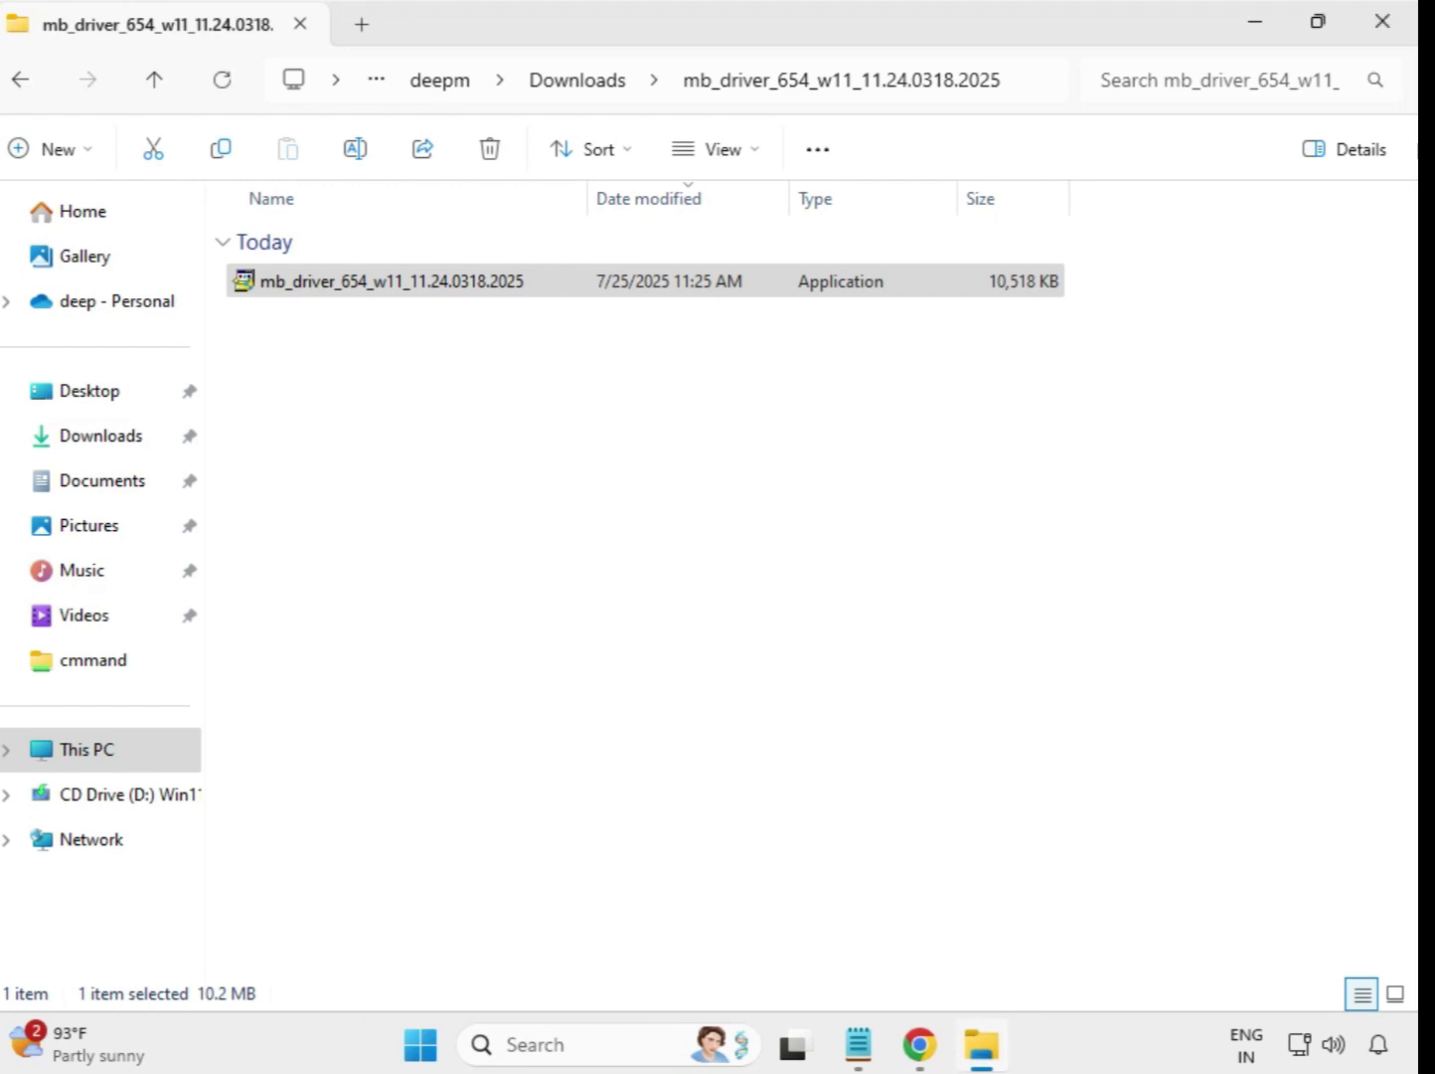
pyautogui.click(582, 88)
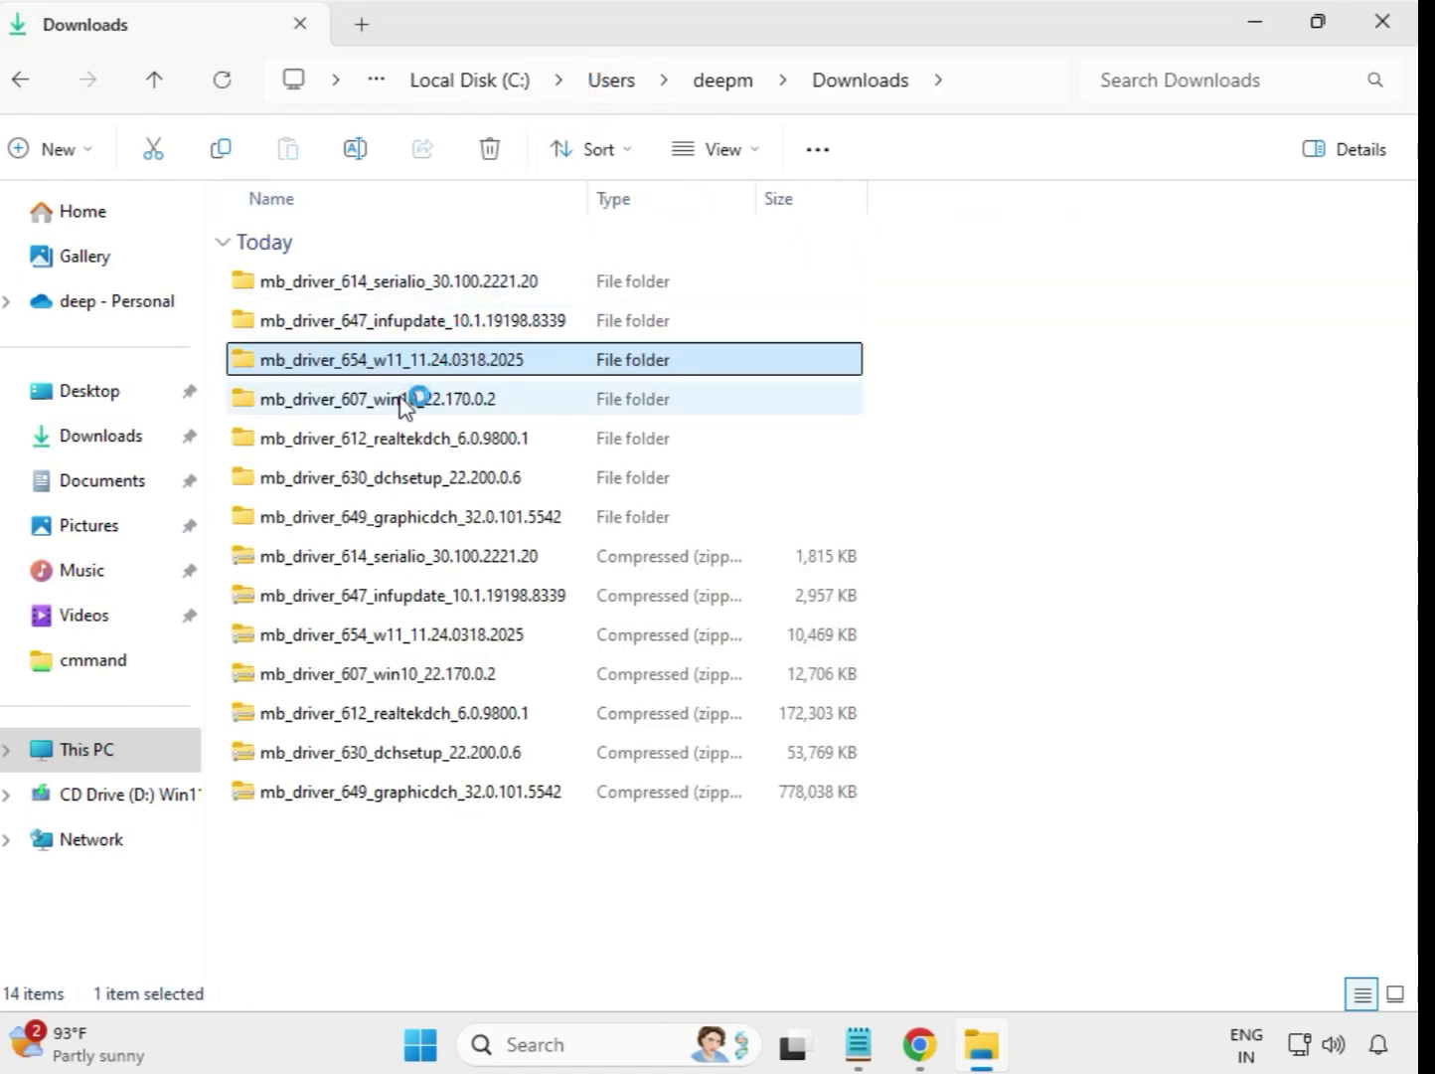
# Step: Run the mb_driver_607_win10_22.170.0.2 installer from its extracted folder as administrator, allow its changes, and return to Downloads
pyautogui.click(416, 398)
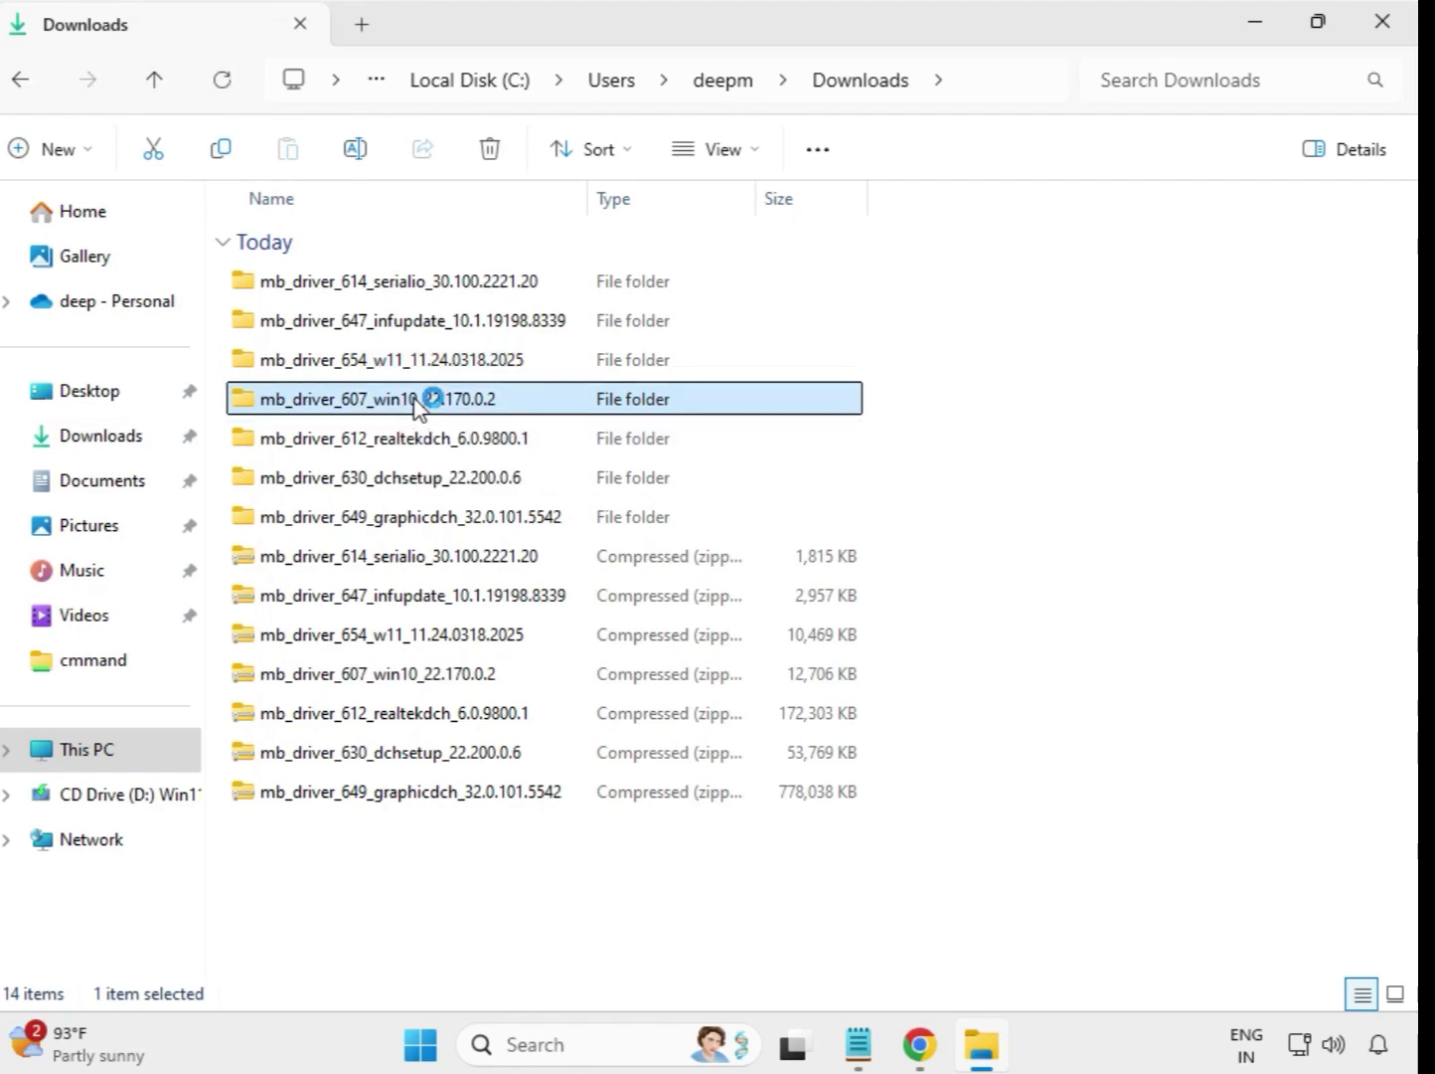
pyautogui.click(395, 283)
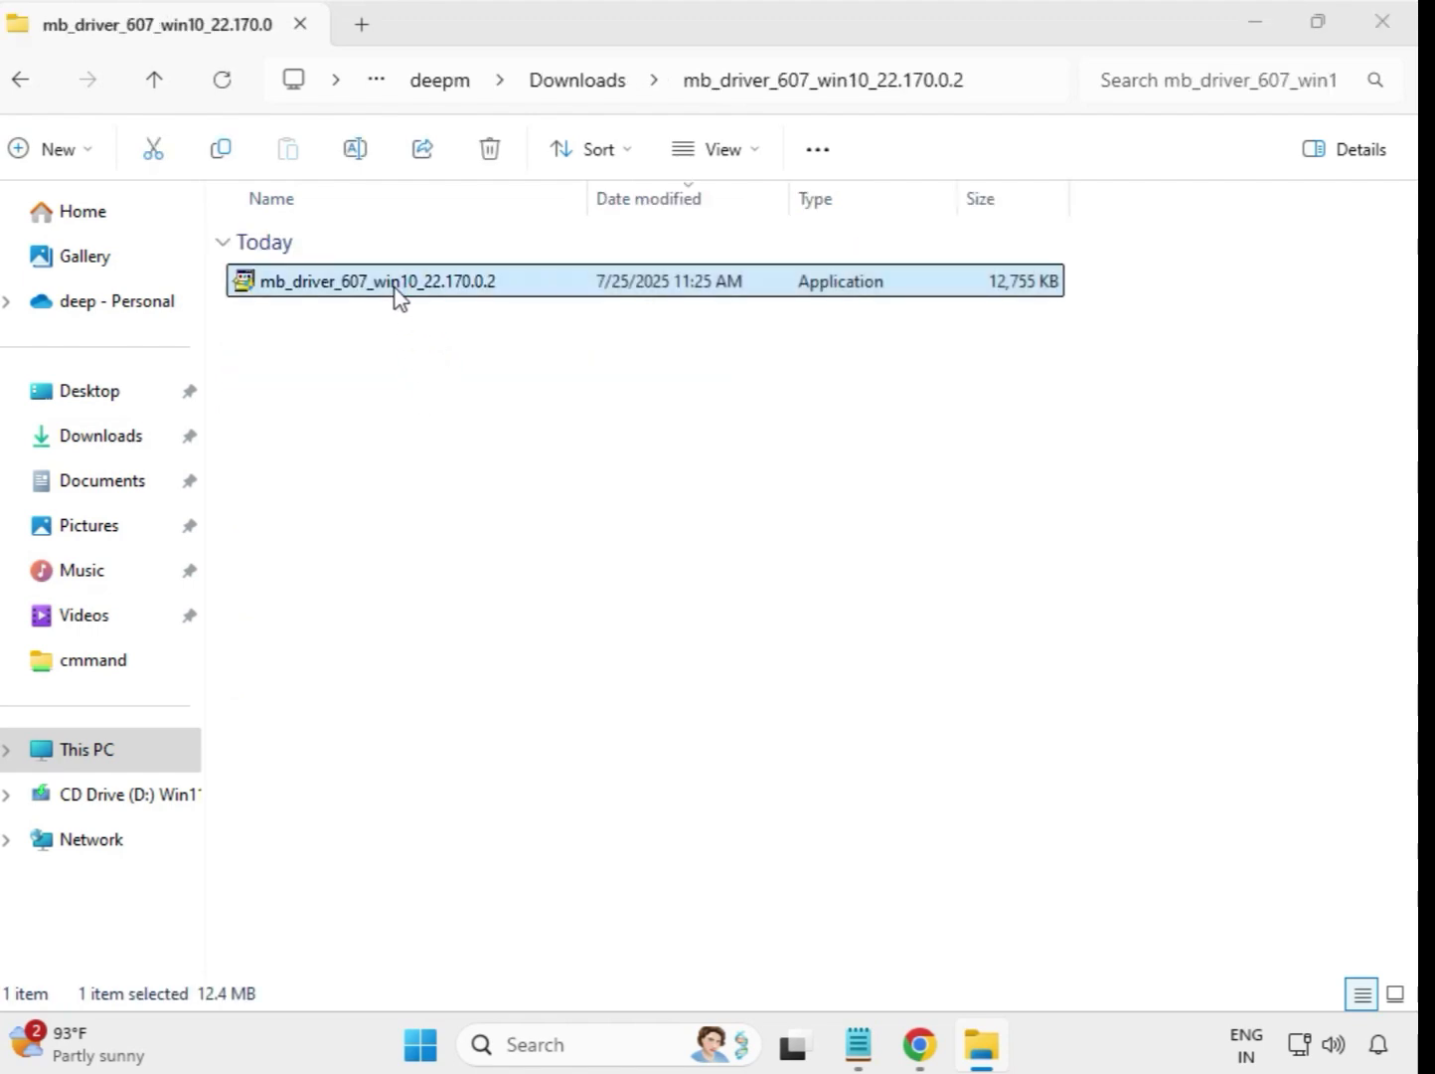
pyautogui.rightClick(396, 288)
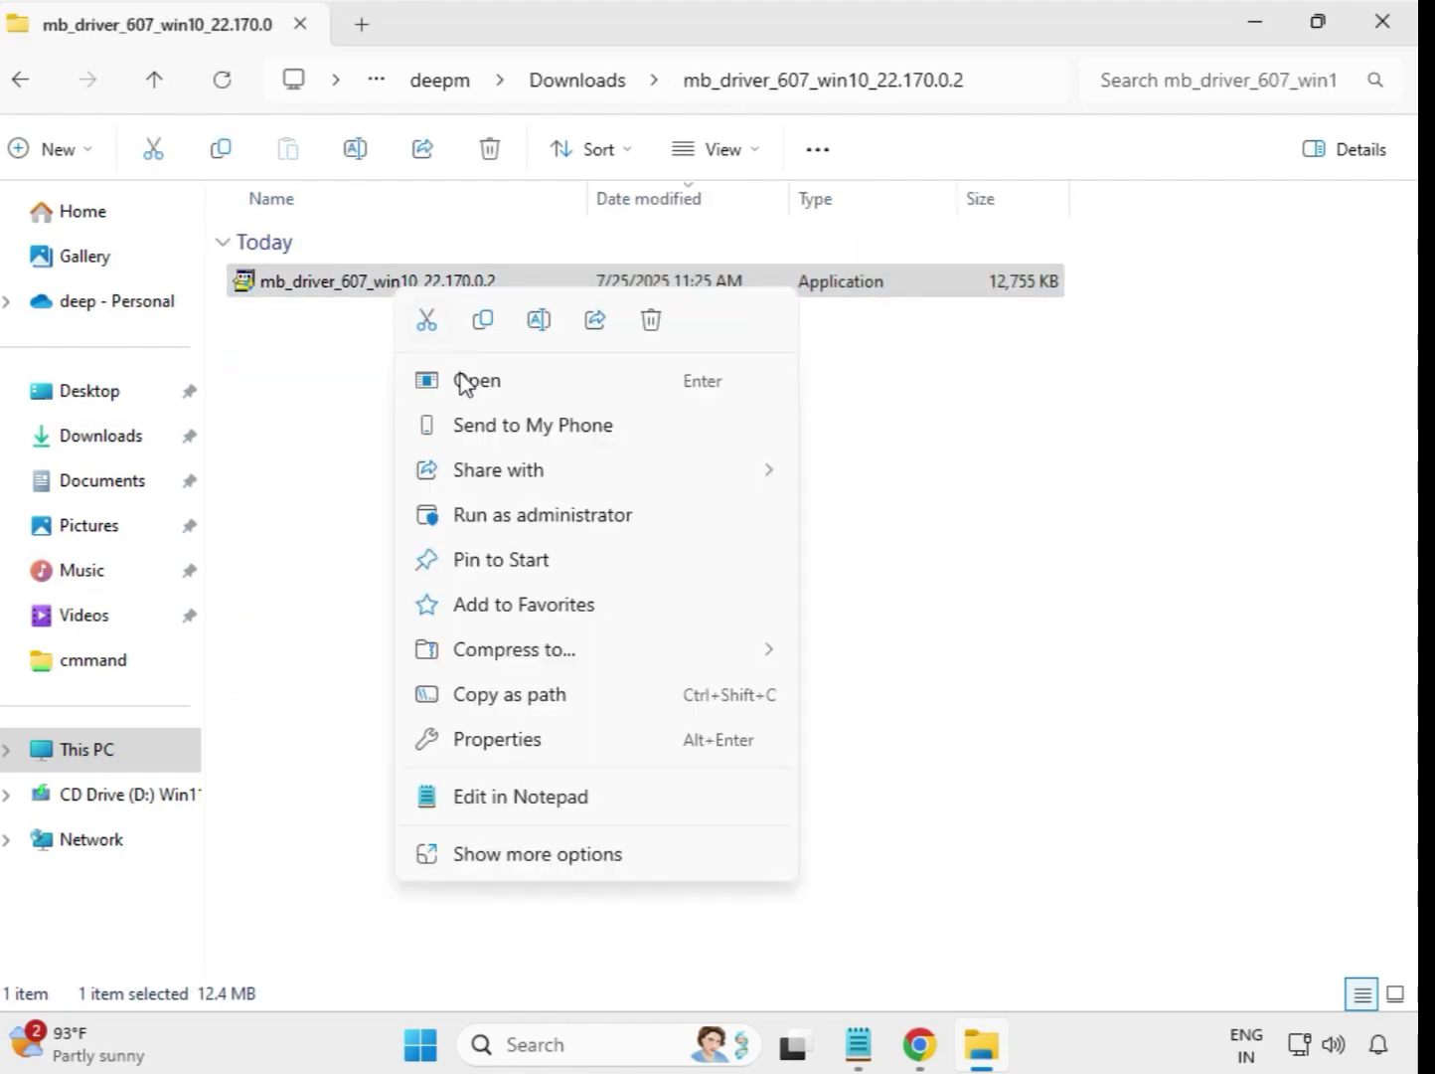
pyautogui.click(512, 517)
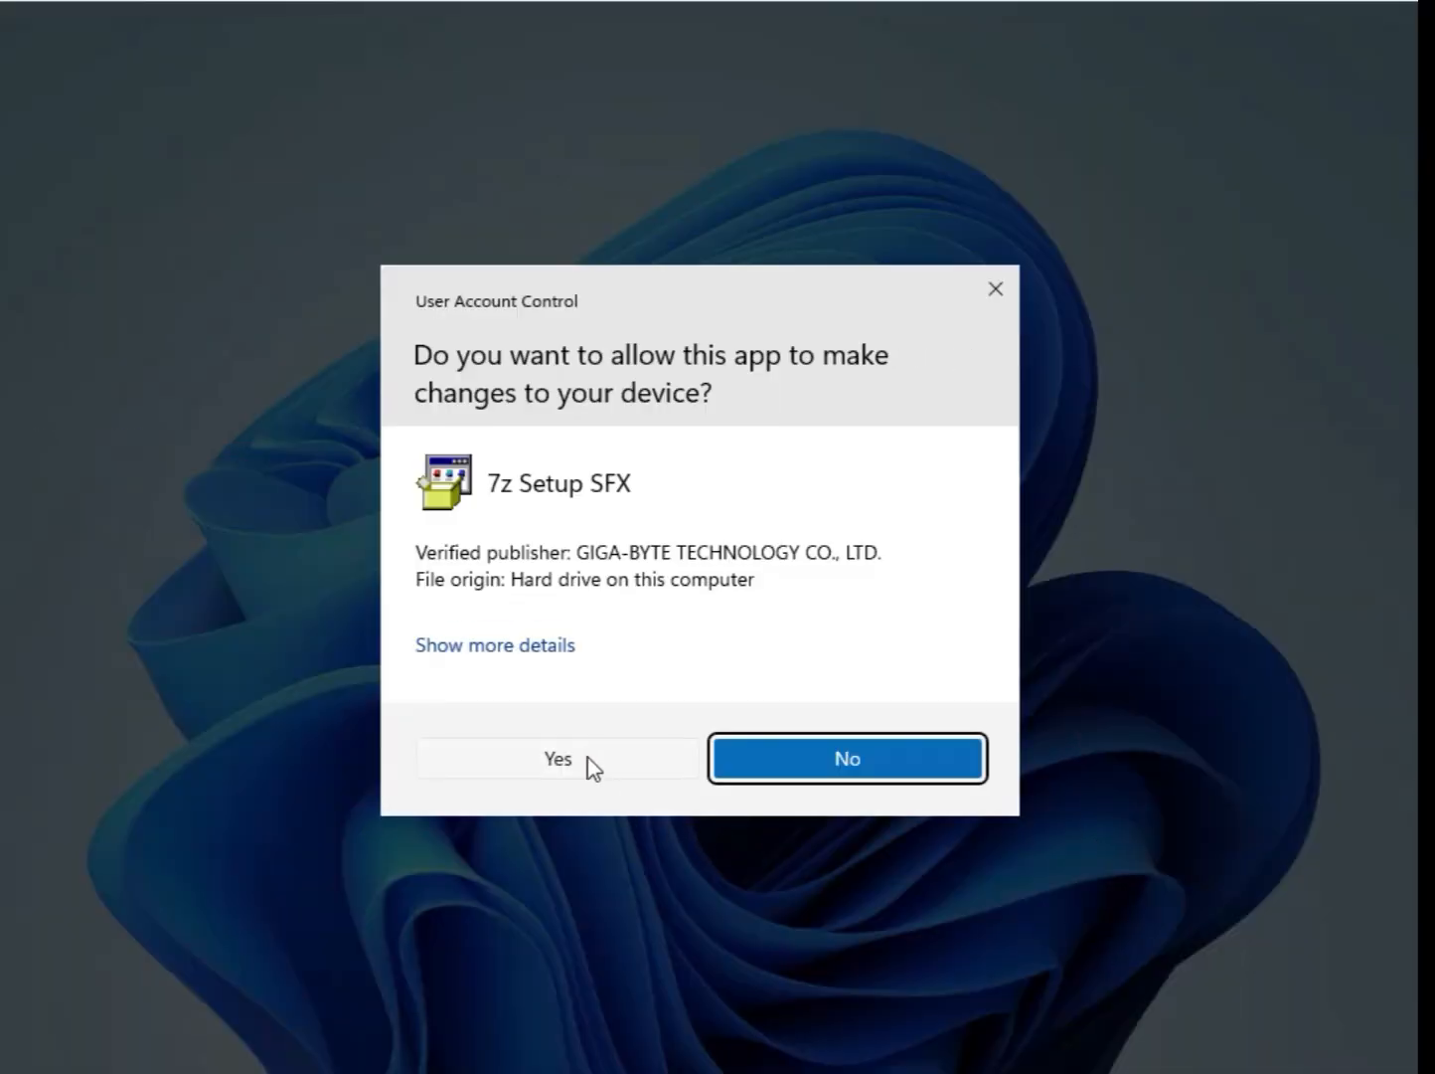
pyautogui.click(588, 759)
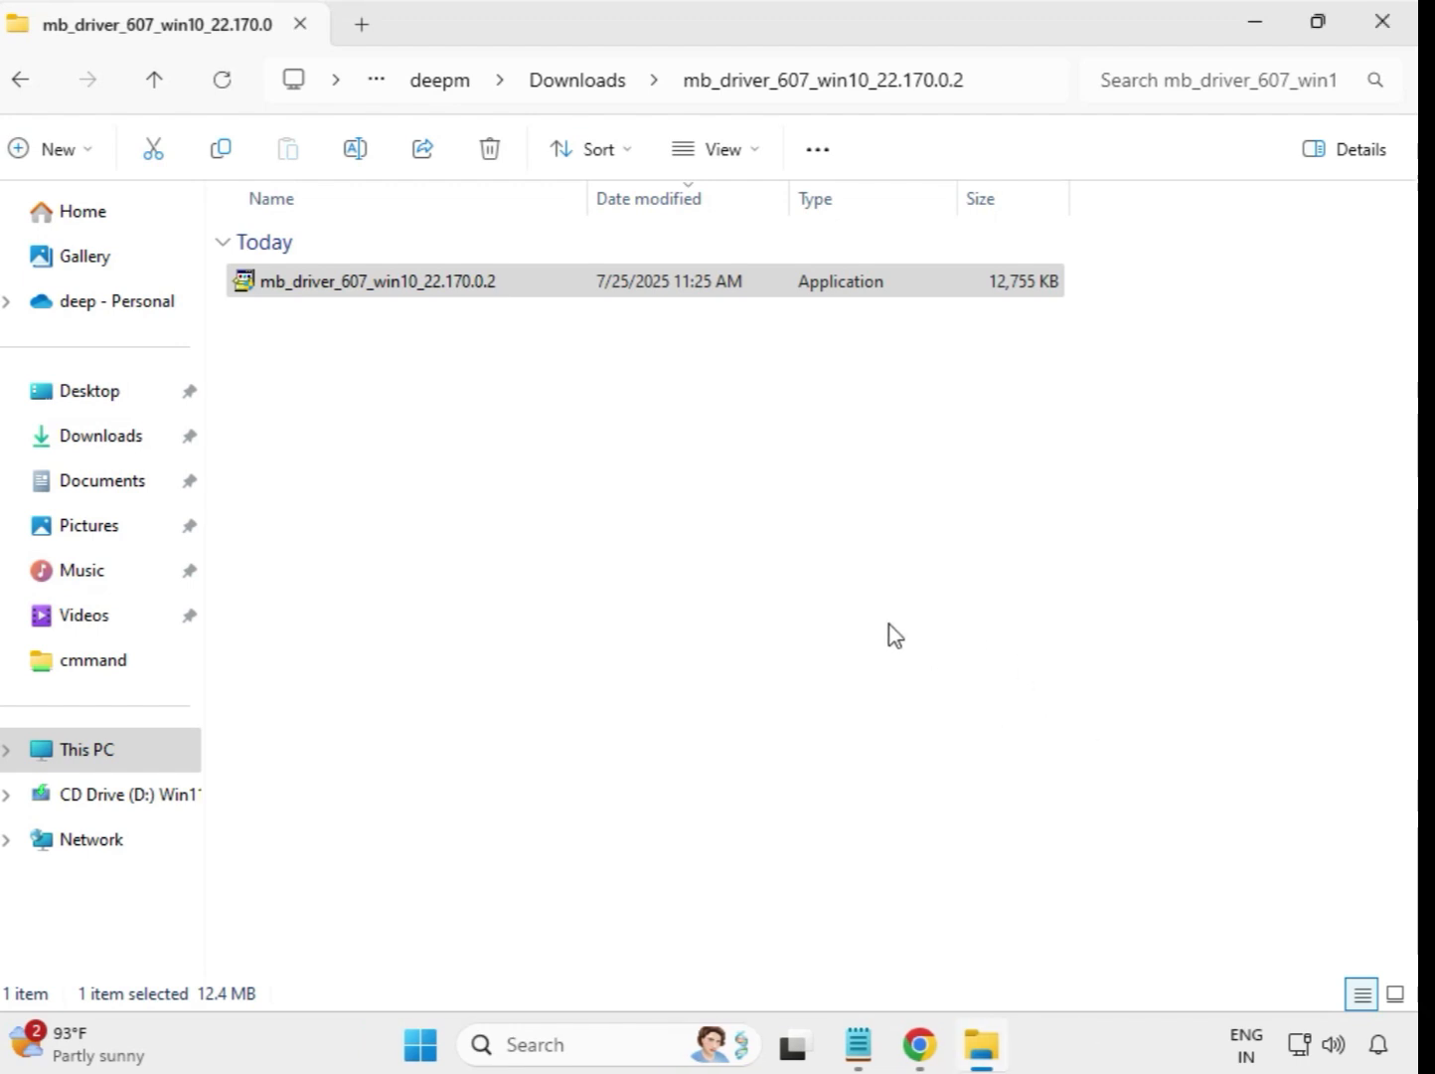
pyautogui.click(574, 84)
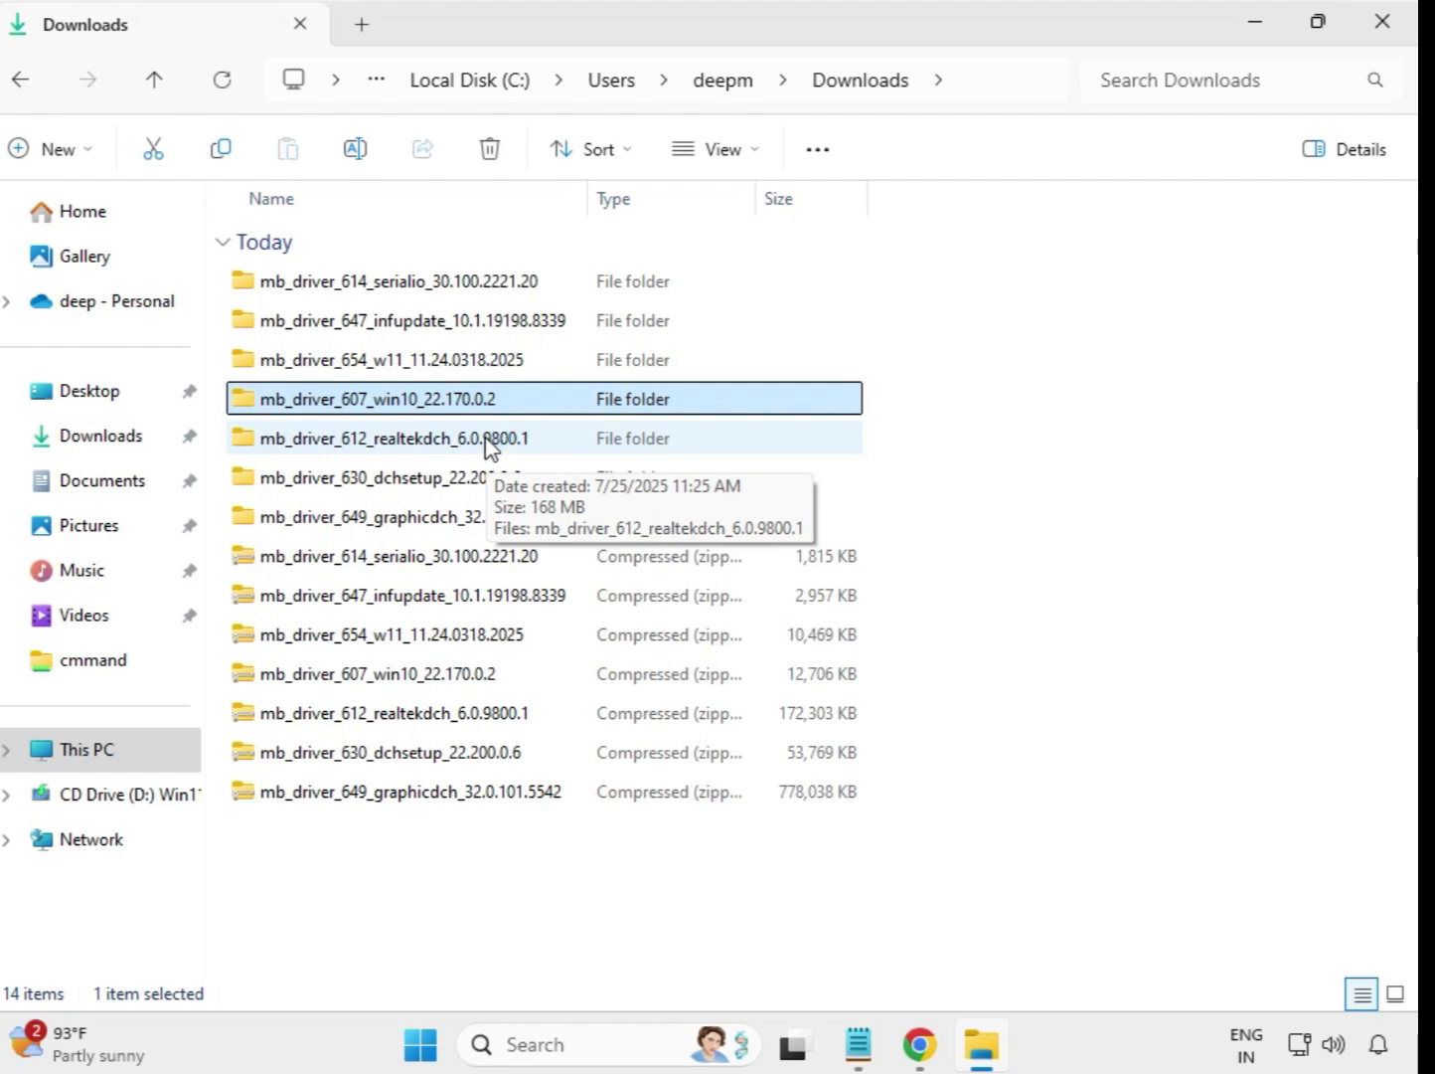
# Step: Run the mb_driver_612_realtekdch_6.0.9800.1 installer from its extracted folder as administrator, allow its changes, and return to Downloads
pyautogui.click(486, 444)
pyautogui.doubleClick(571, 444)
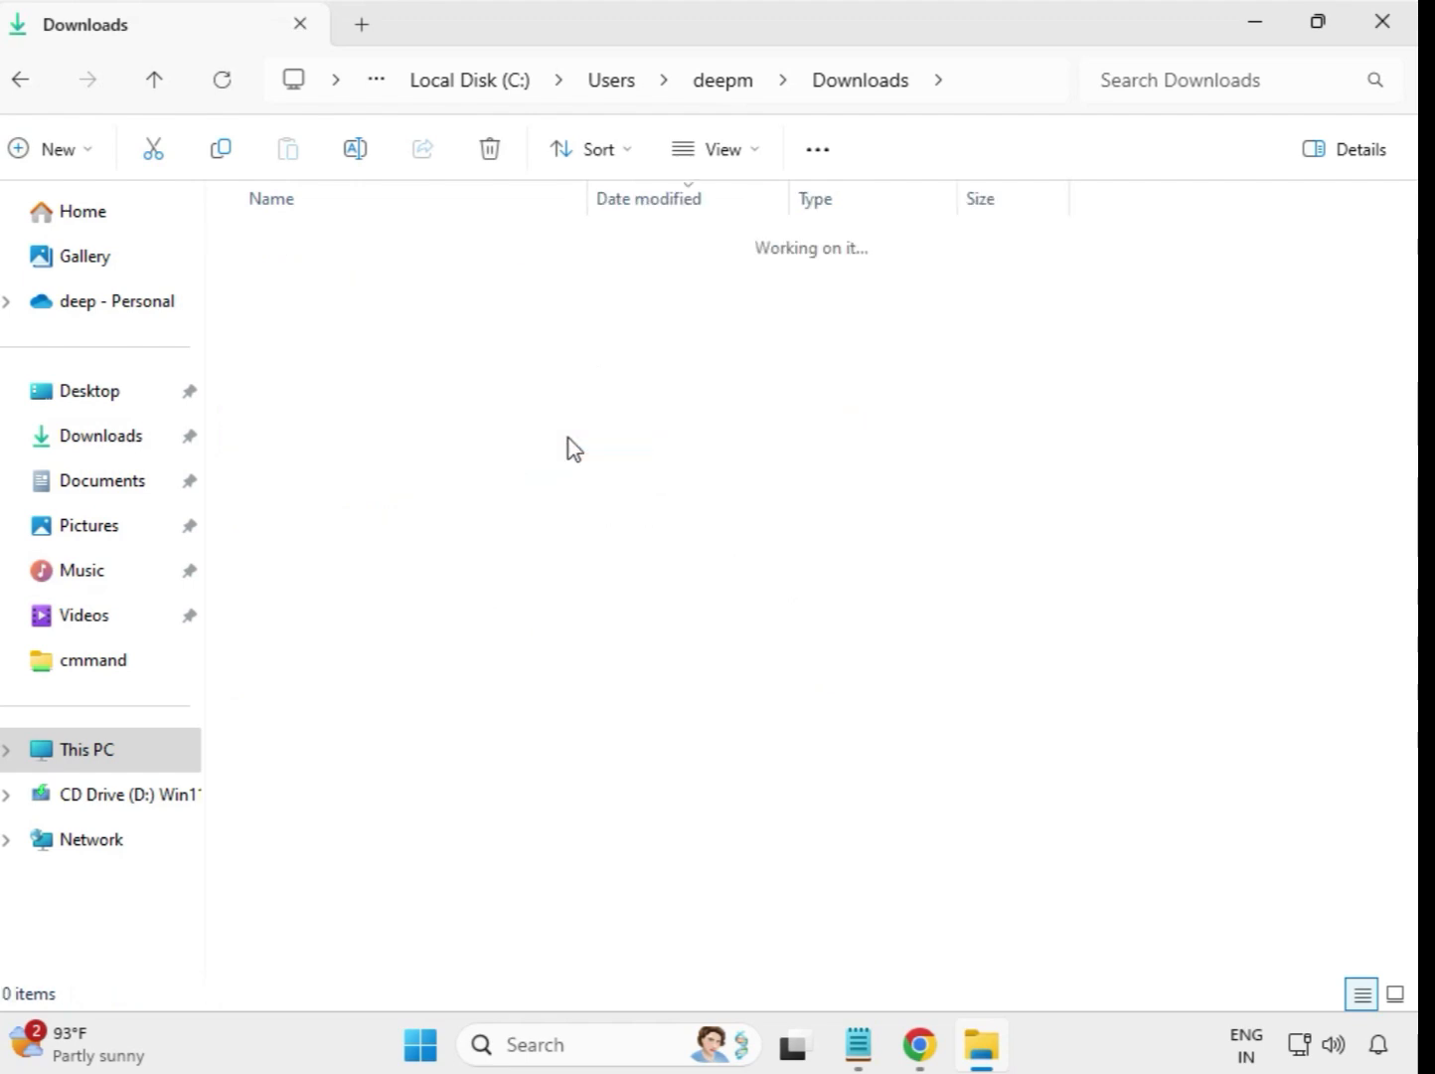
pyautogui.click(443, 290)
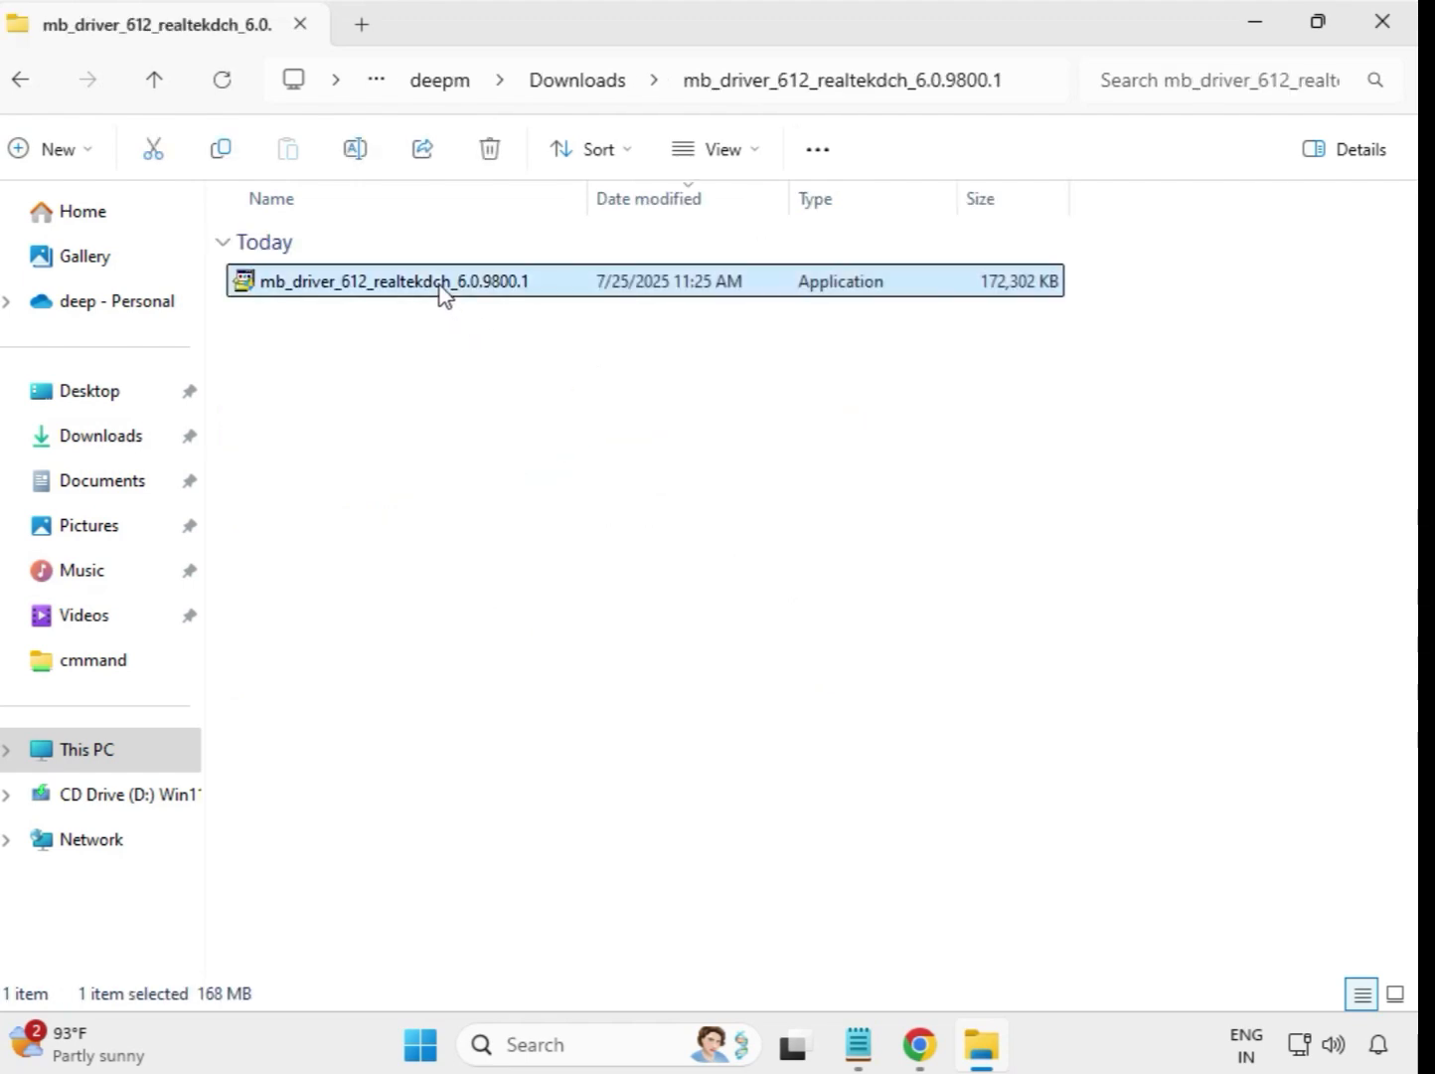
pyautogui.rightClick(443, 291)
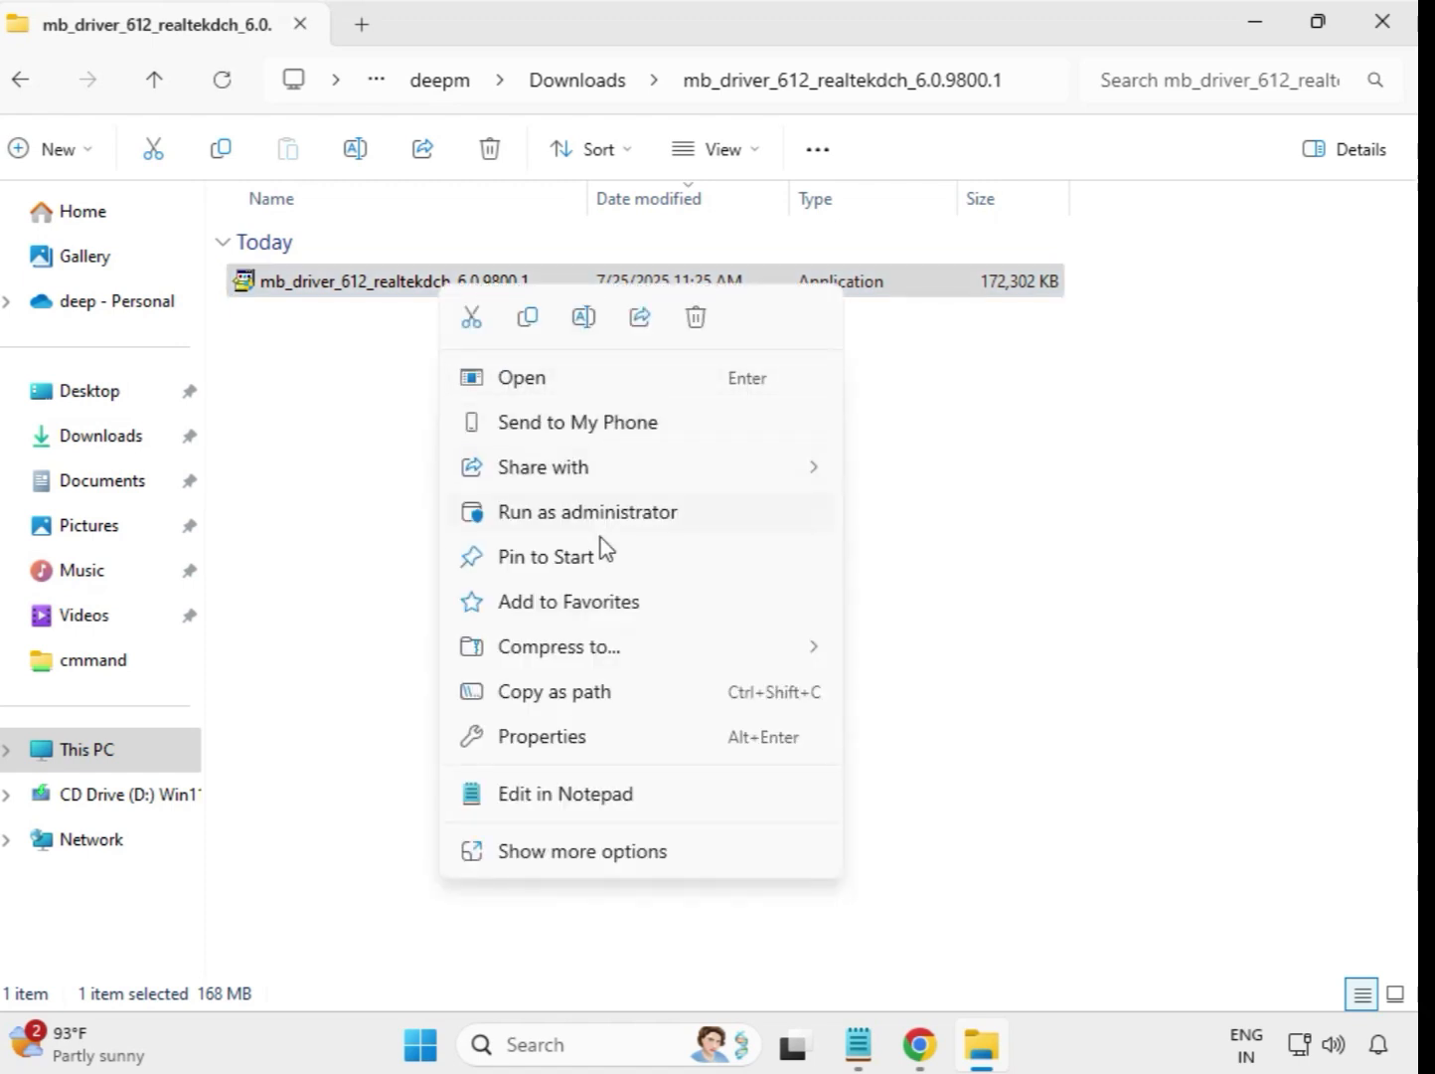
pyautogui.click(616, 526)
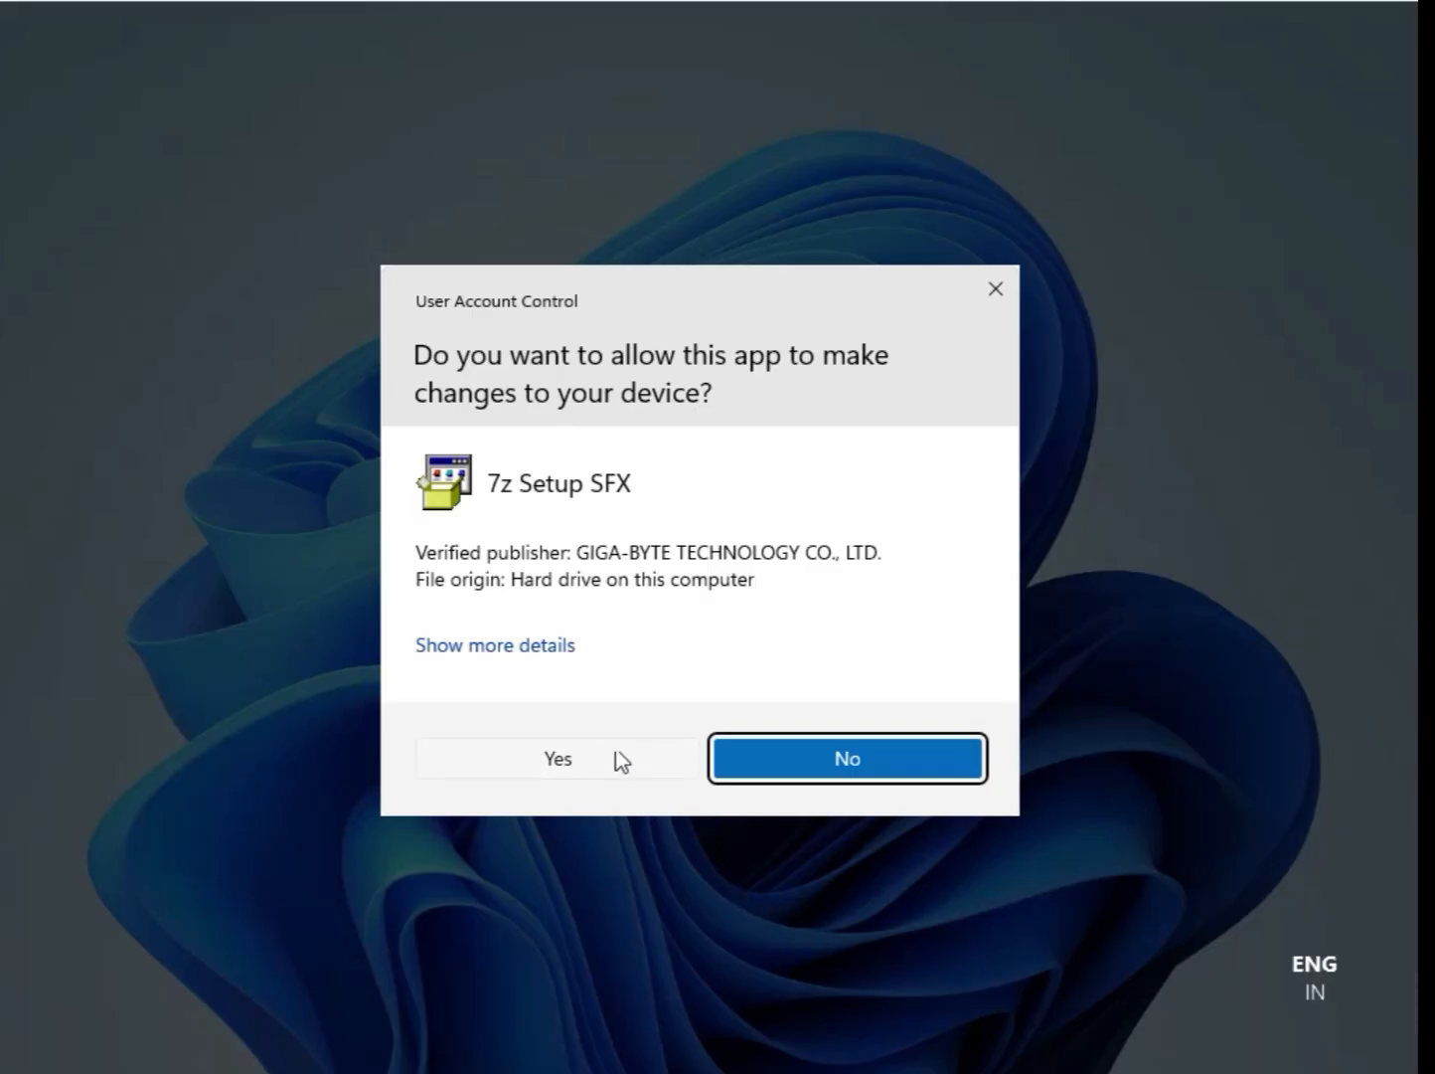
pyautogui.click(586, 756)
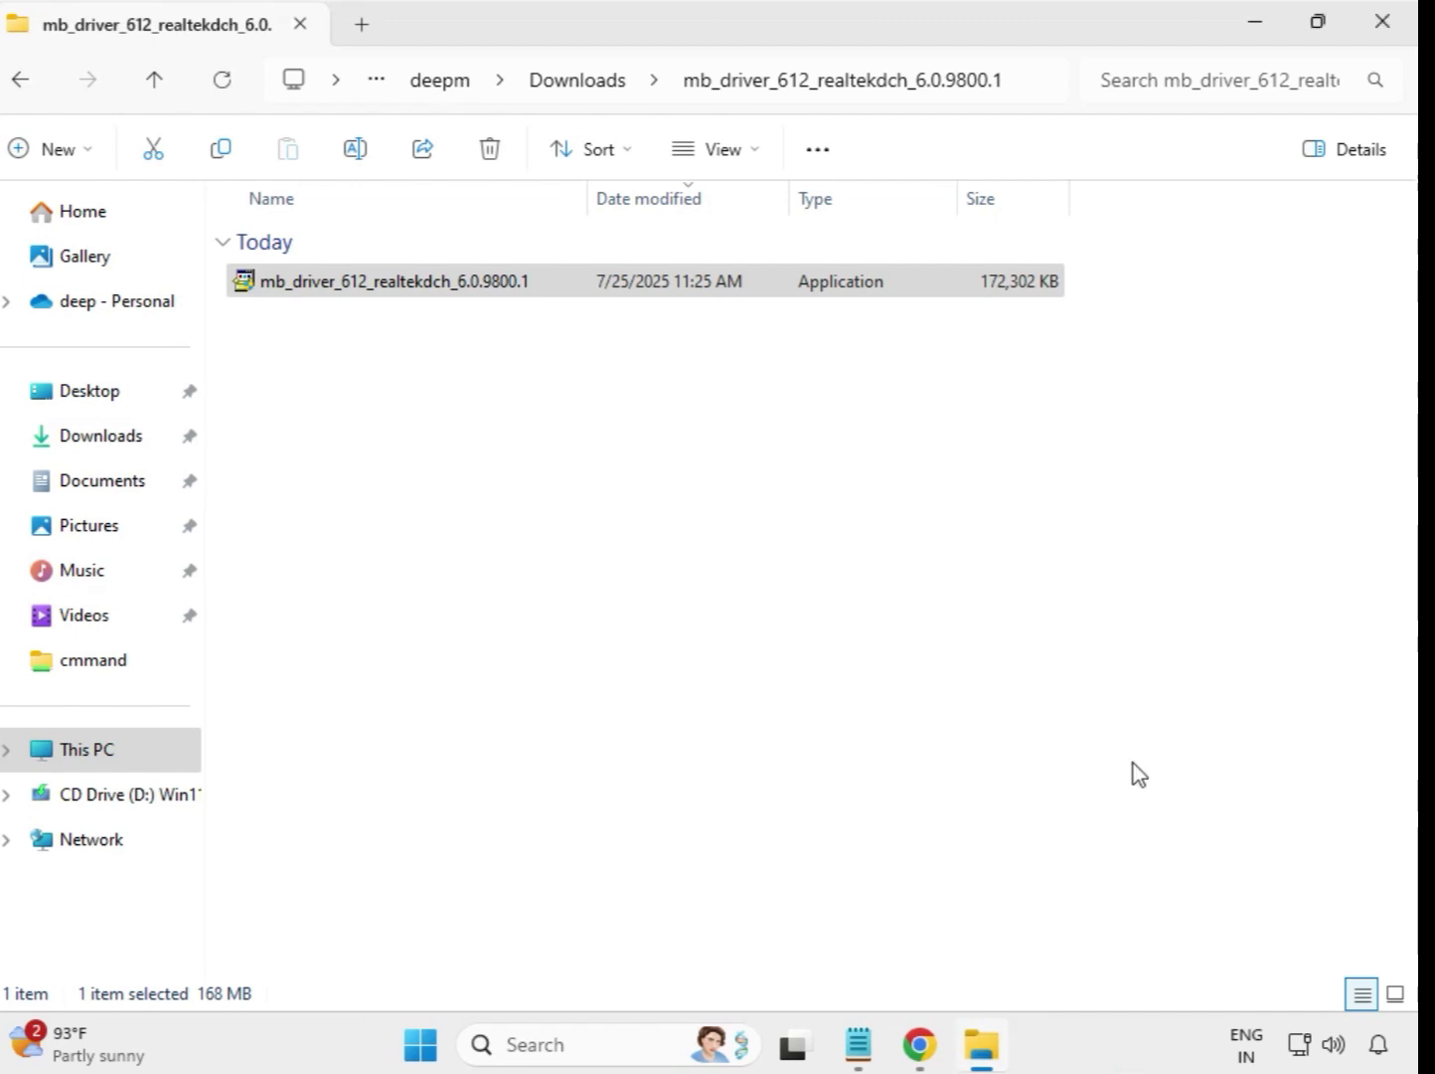
pyautogui.click(583, 96)
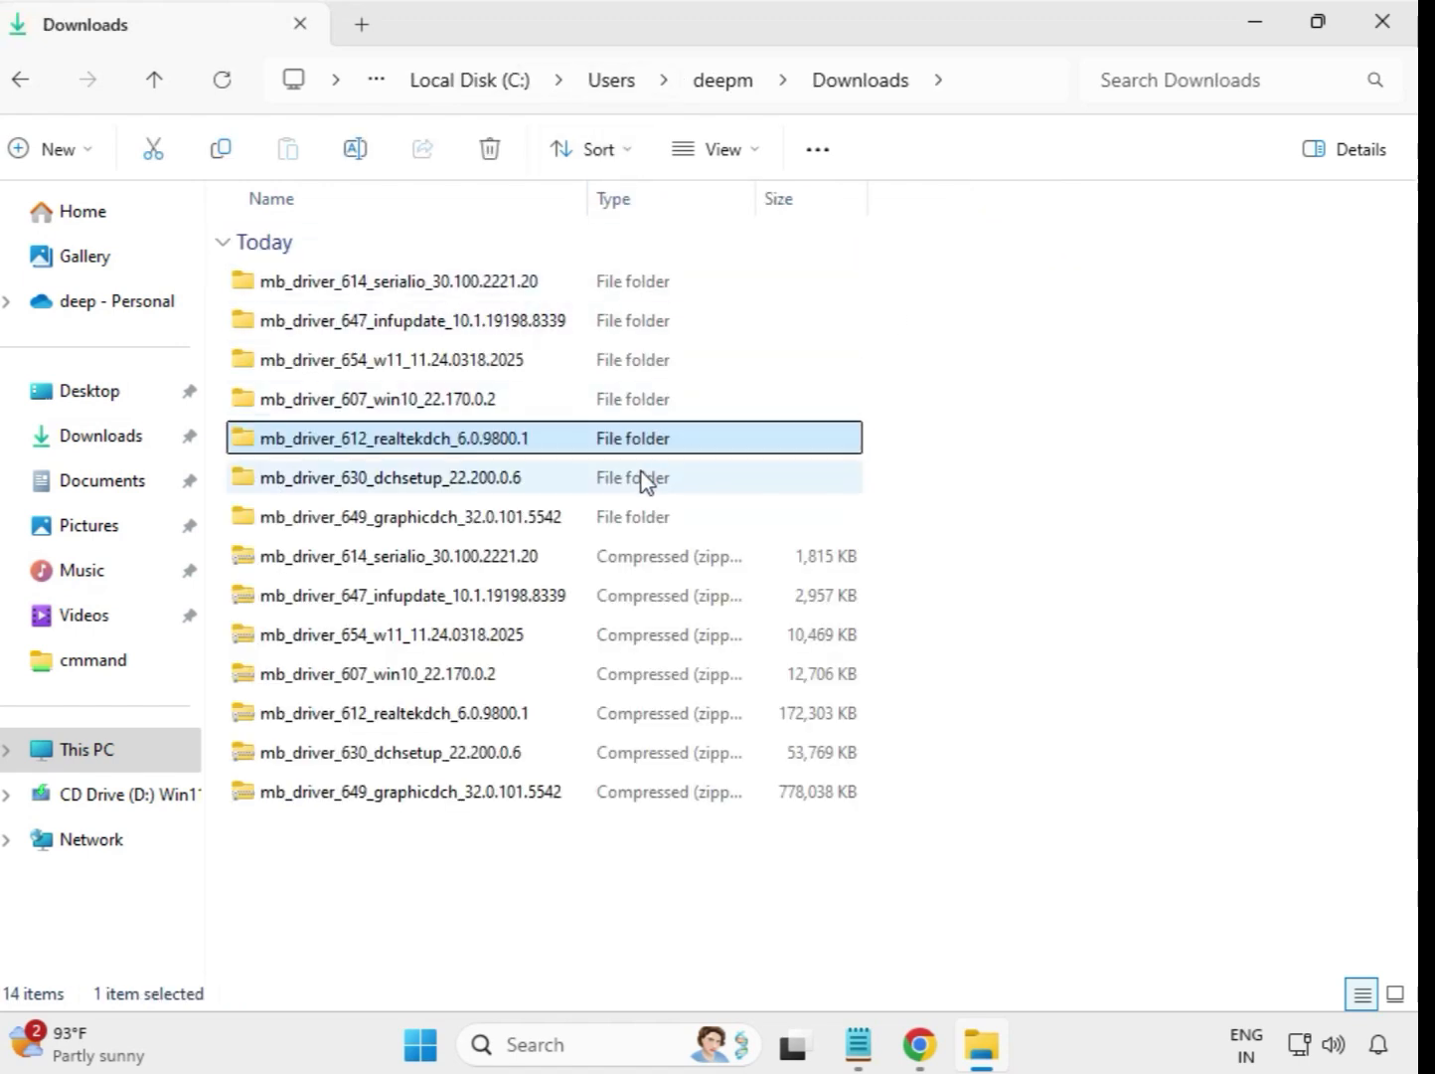
# Step: Run the mb_driver_630_dchsetup_22.200.0.6 installer from its extracted folder as administrator, allow its changes, and return to Downloads
pyautogui.click(473, 489)
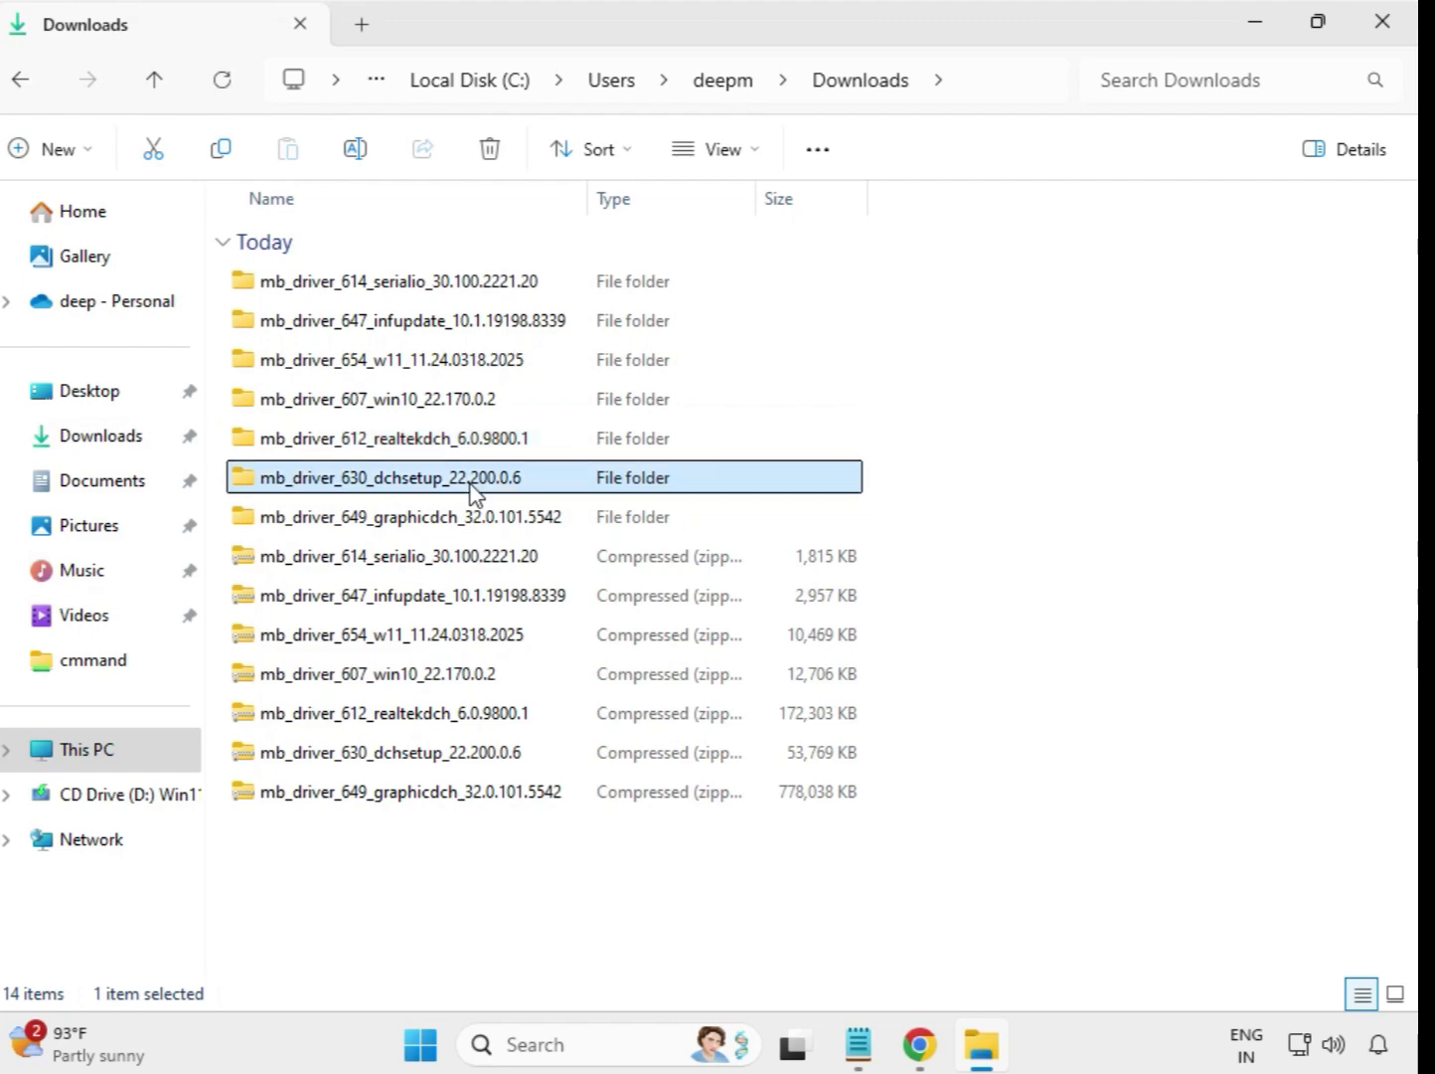
pyautogui.click(482, 522)
pyautogui.click(481, 491)
pyautogui.doubleClick(466, 489)
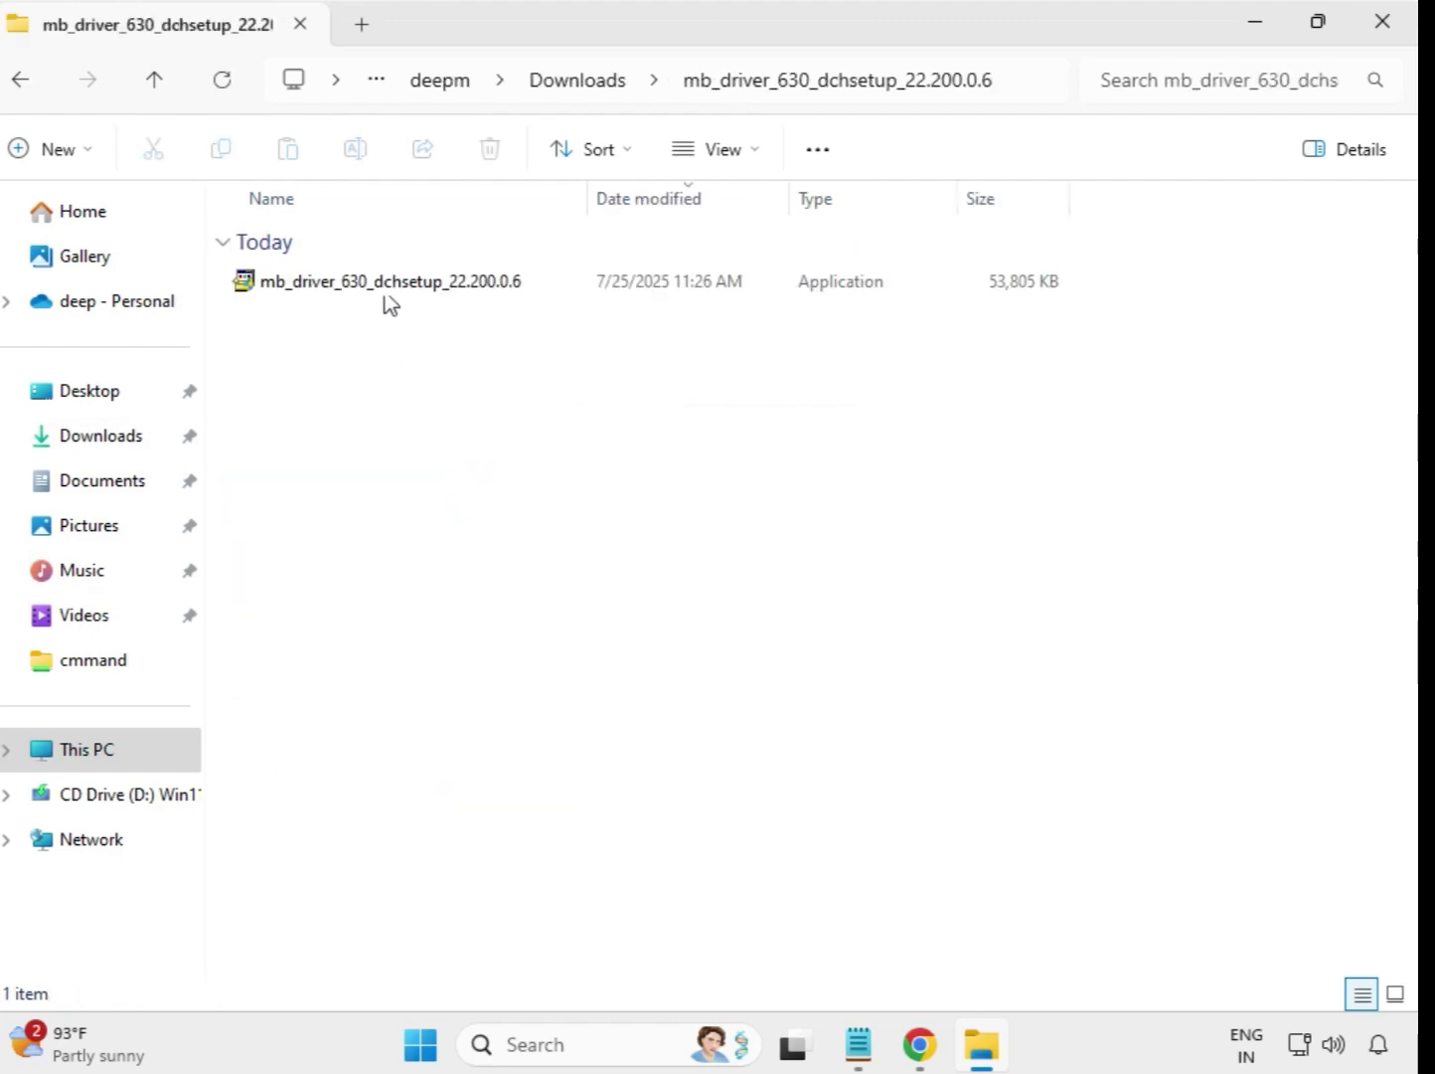
pyautogui.click(386, 288)
pyautogui.rightClick(386, 292)
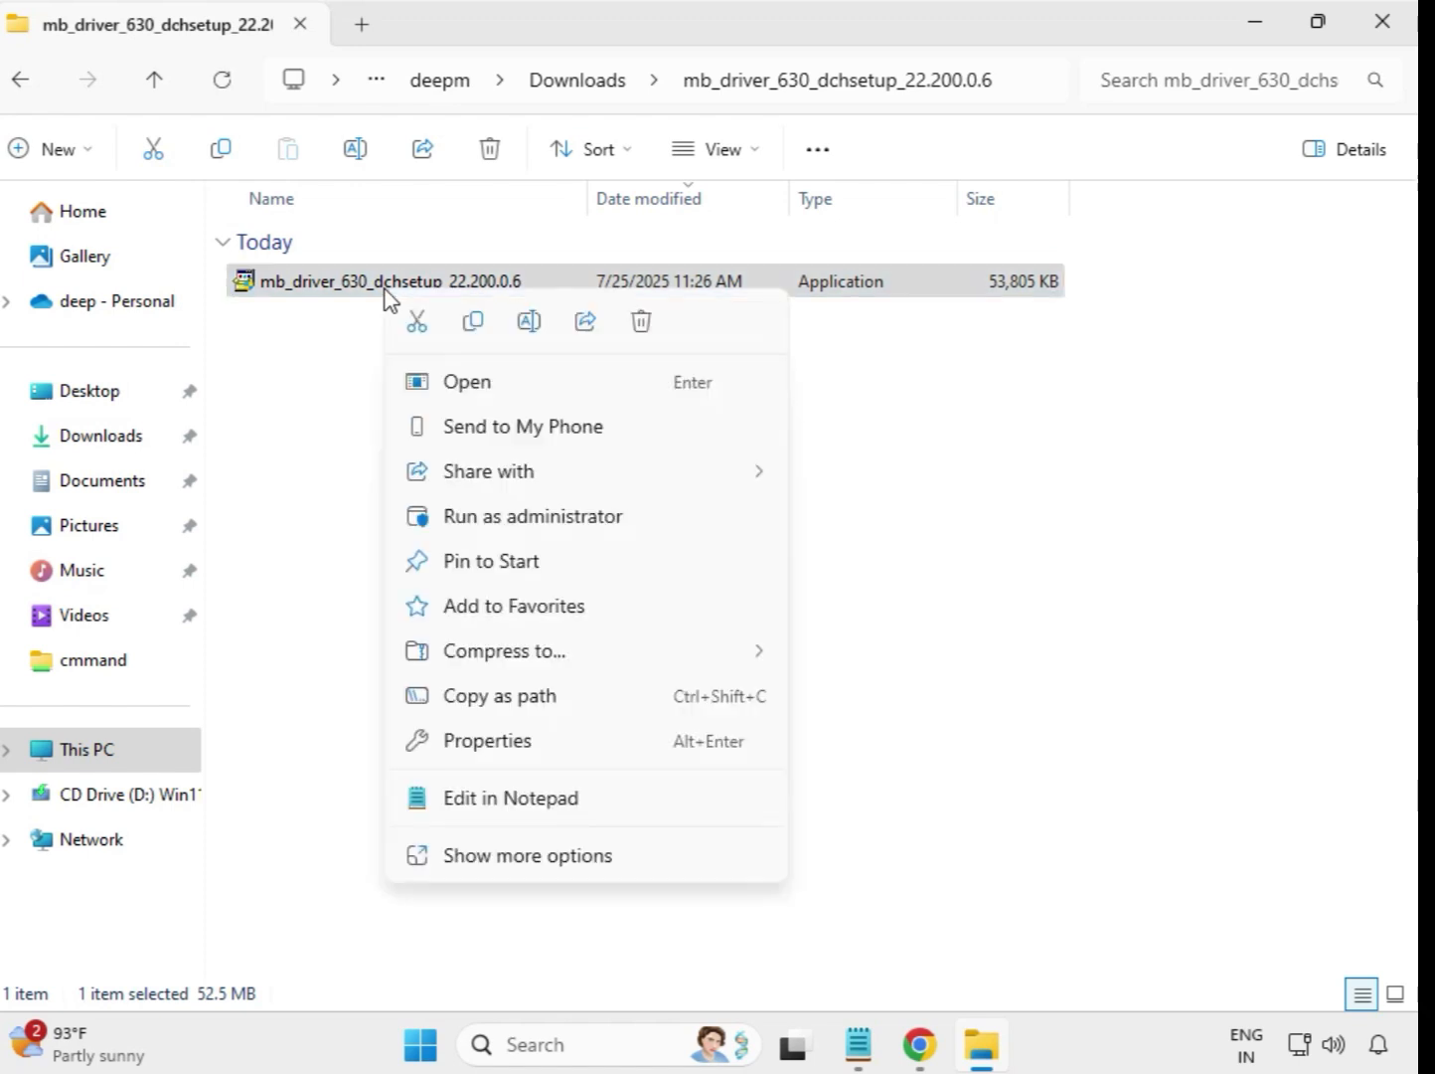
pyautogui.click(542, 518)
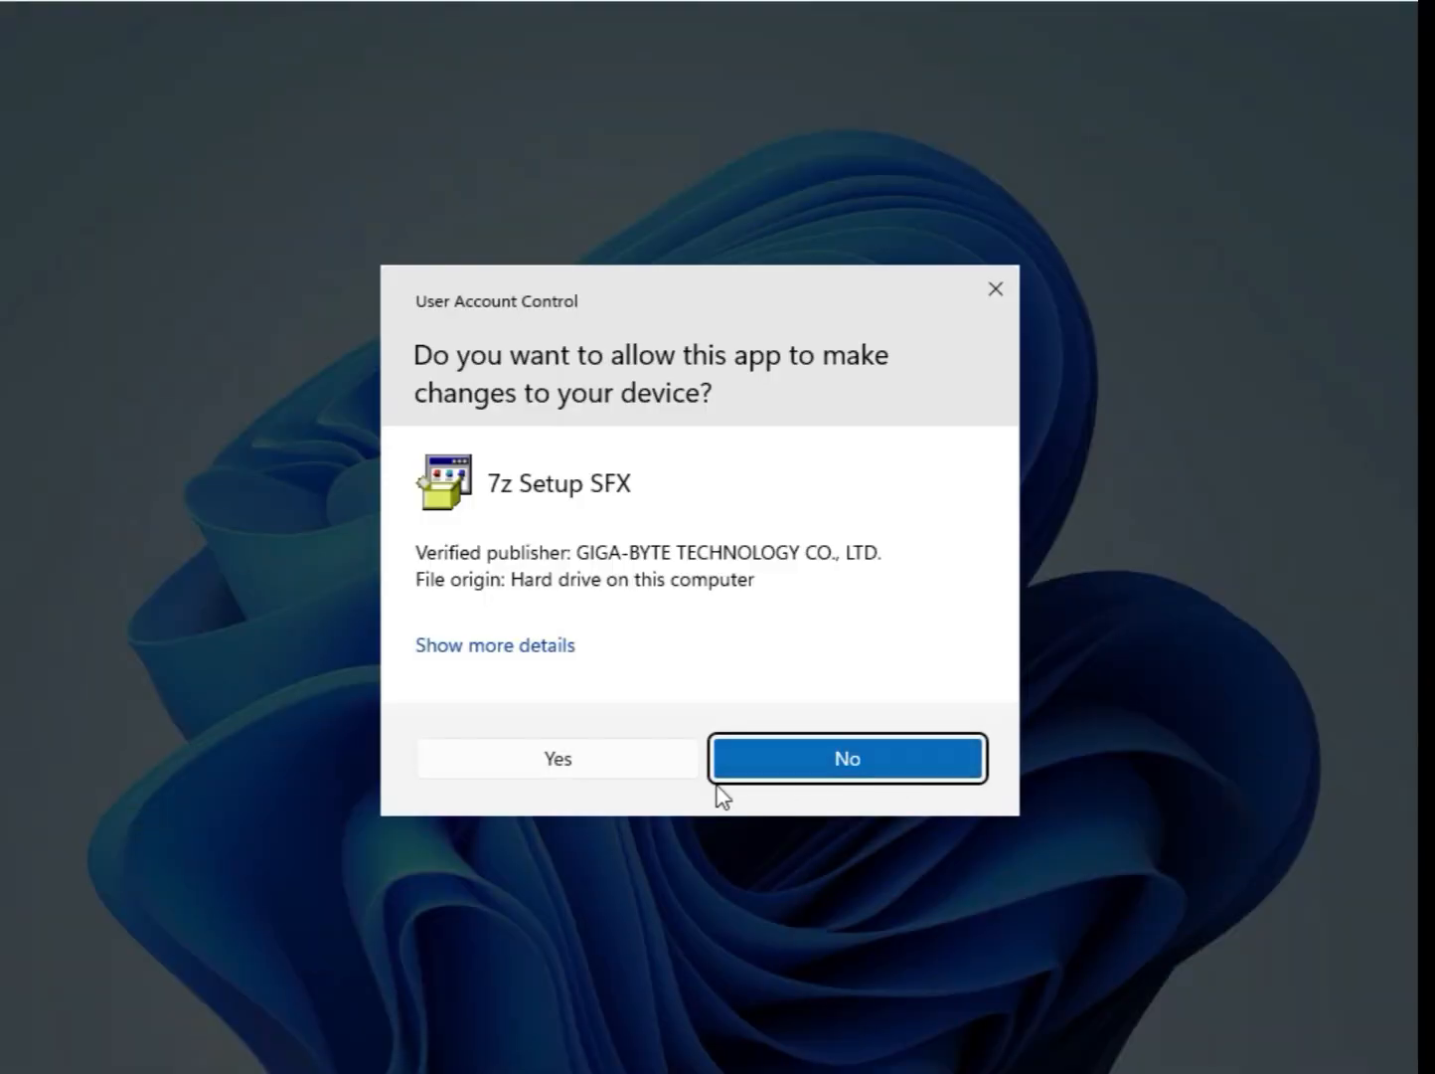
pyautogui.click(590, 773)
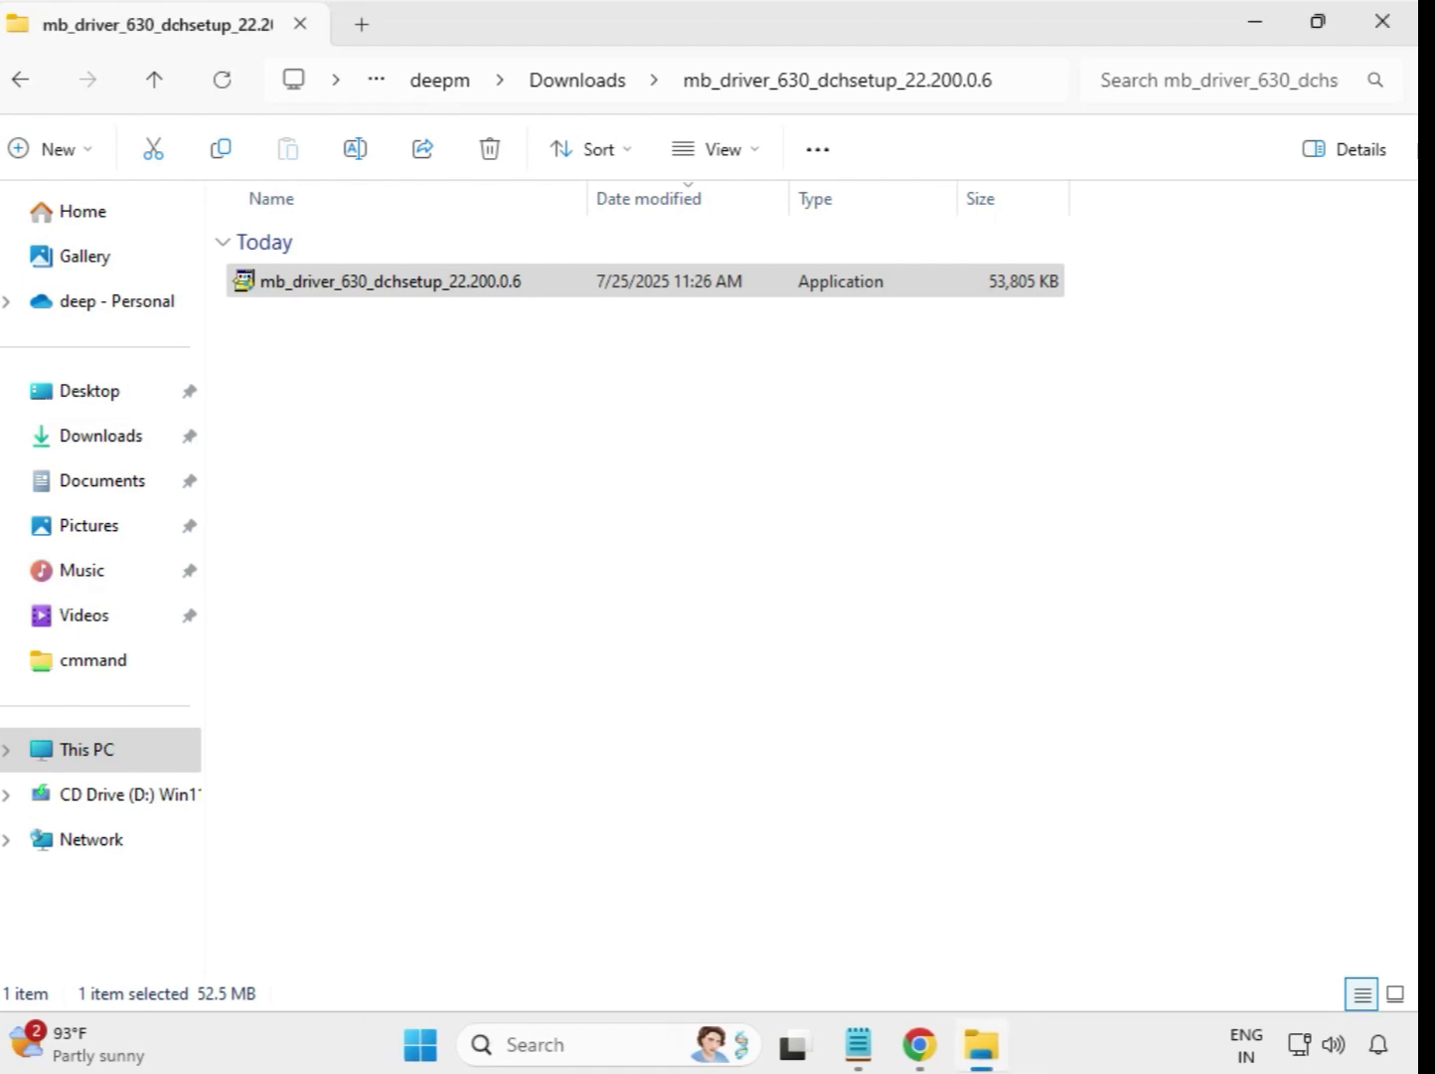
pyautogui.click(582, 83)
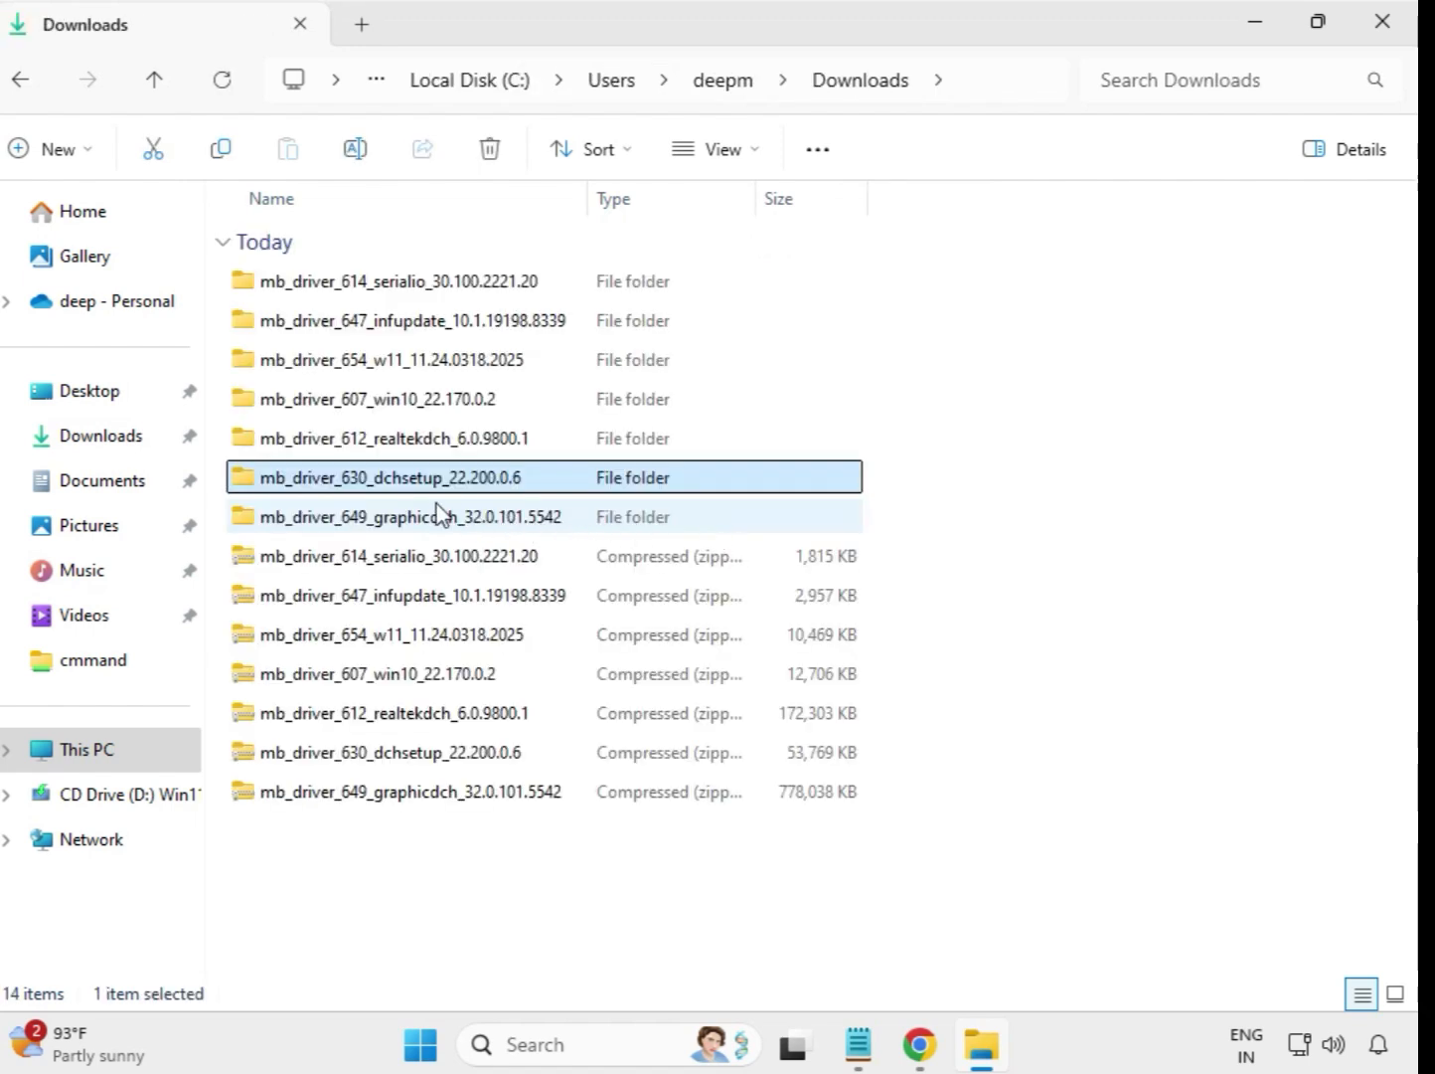
# Step: Run the mb_driver_649_graphicdch_32.0.101.5542 installer from its extracted folder as administrator and allow its changes
pyautogui.click(432, 519)
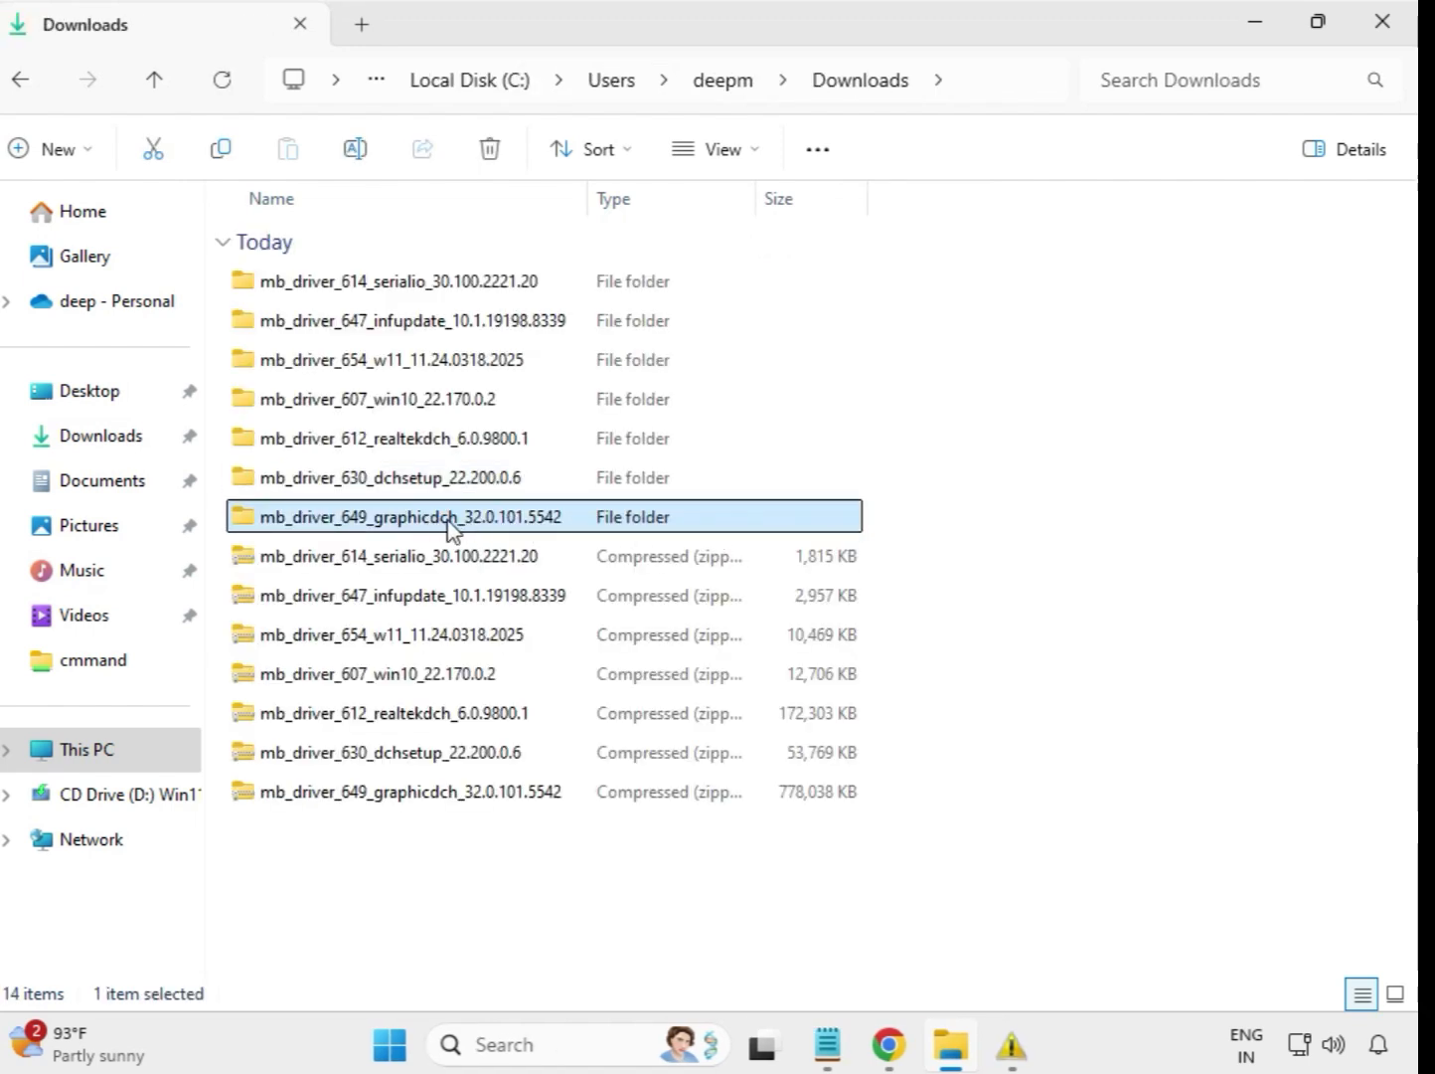
pyautogui.doubleClick(454, 519)
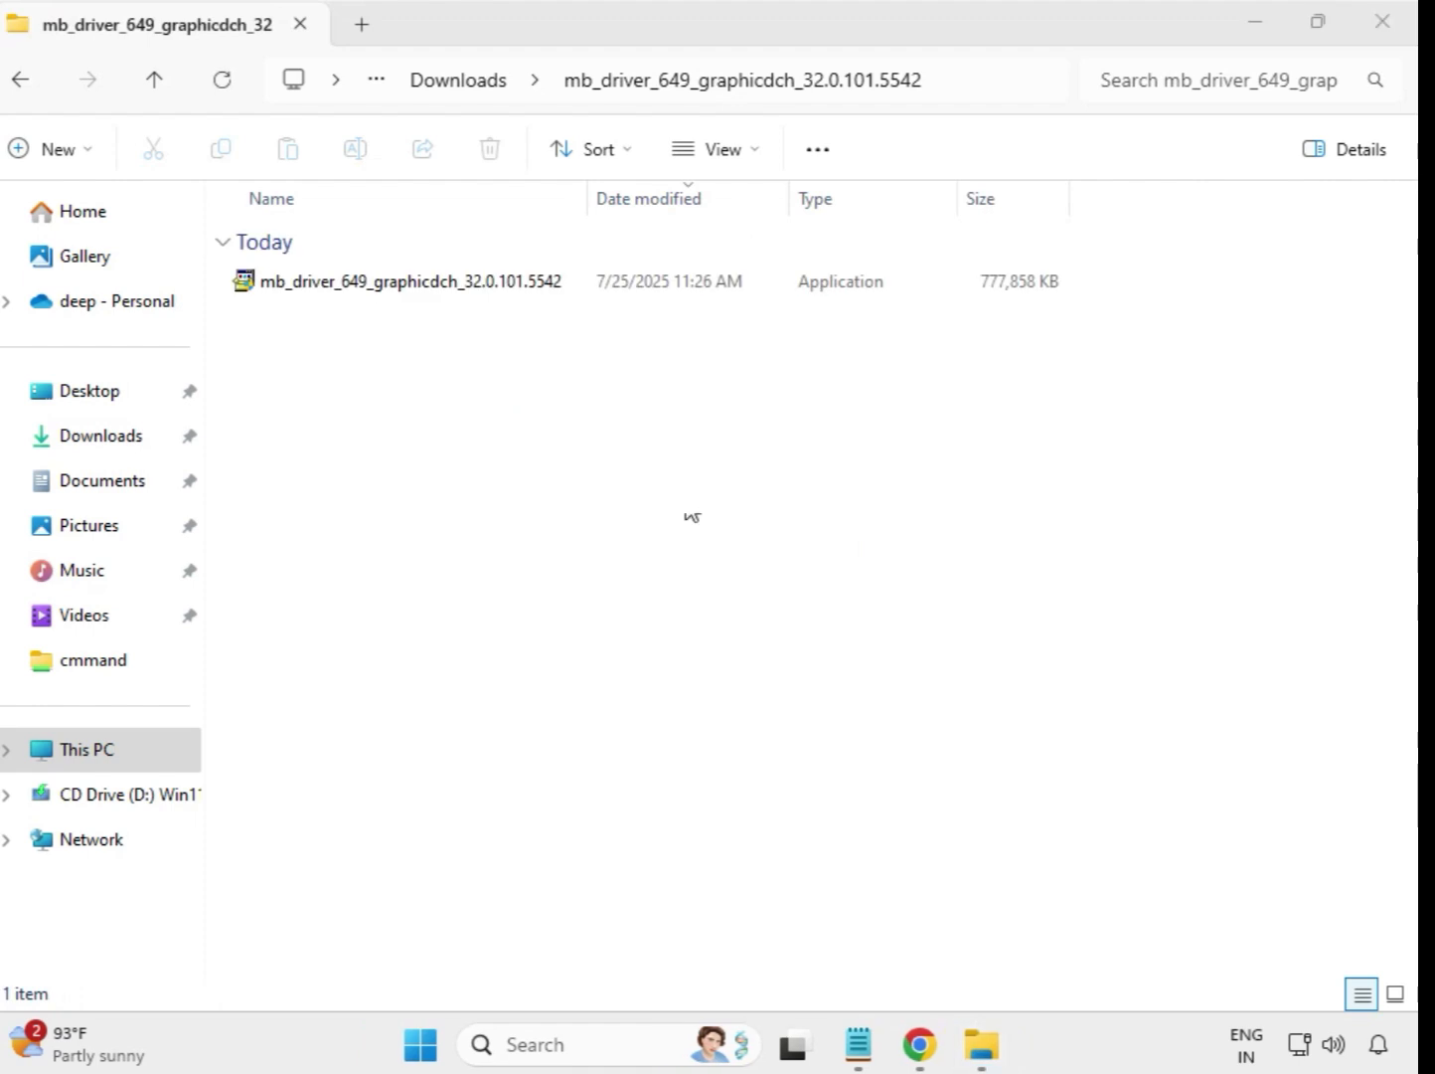
pyautogui.click(464, 282)
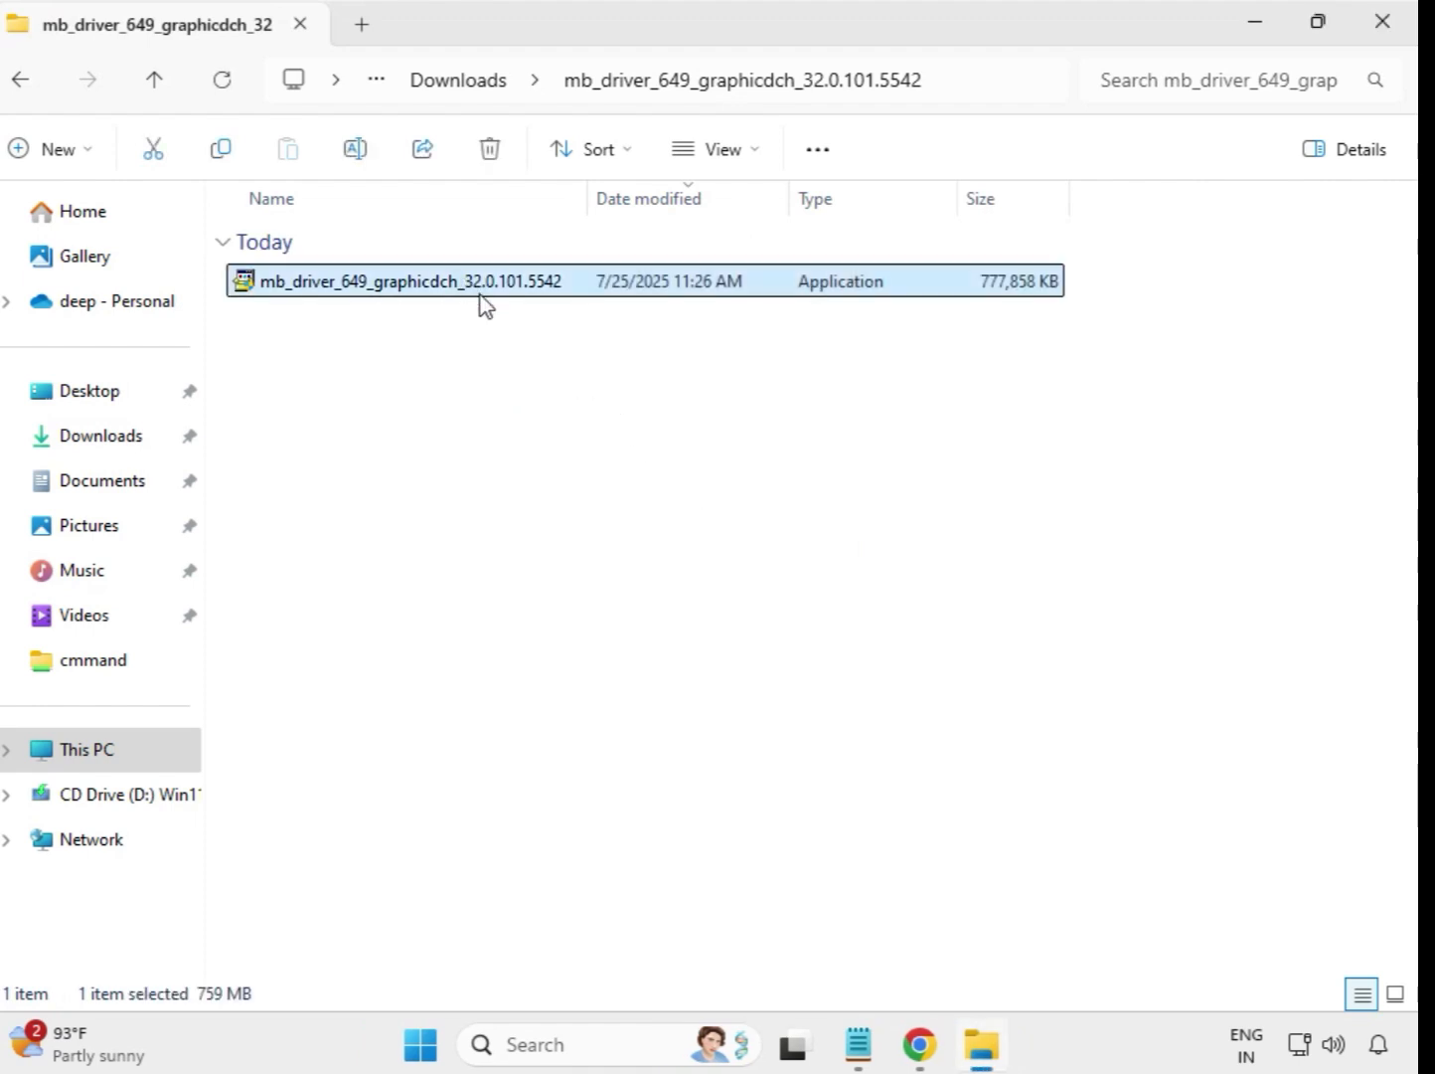
pyautogui.rightClick(481, 303)
pyautogui.click(603, 506)
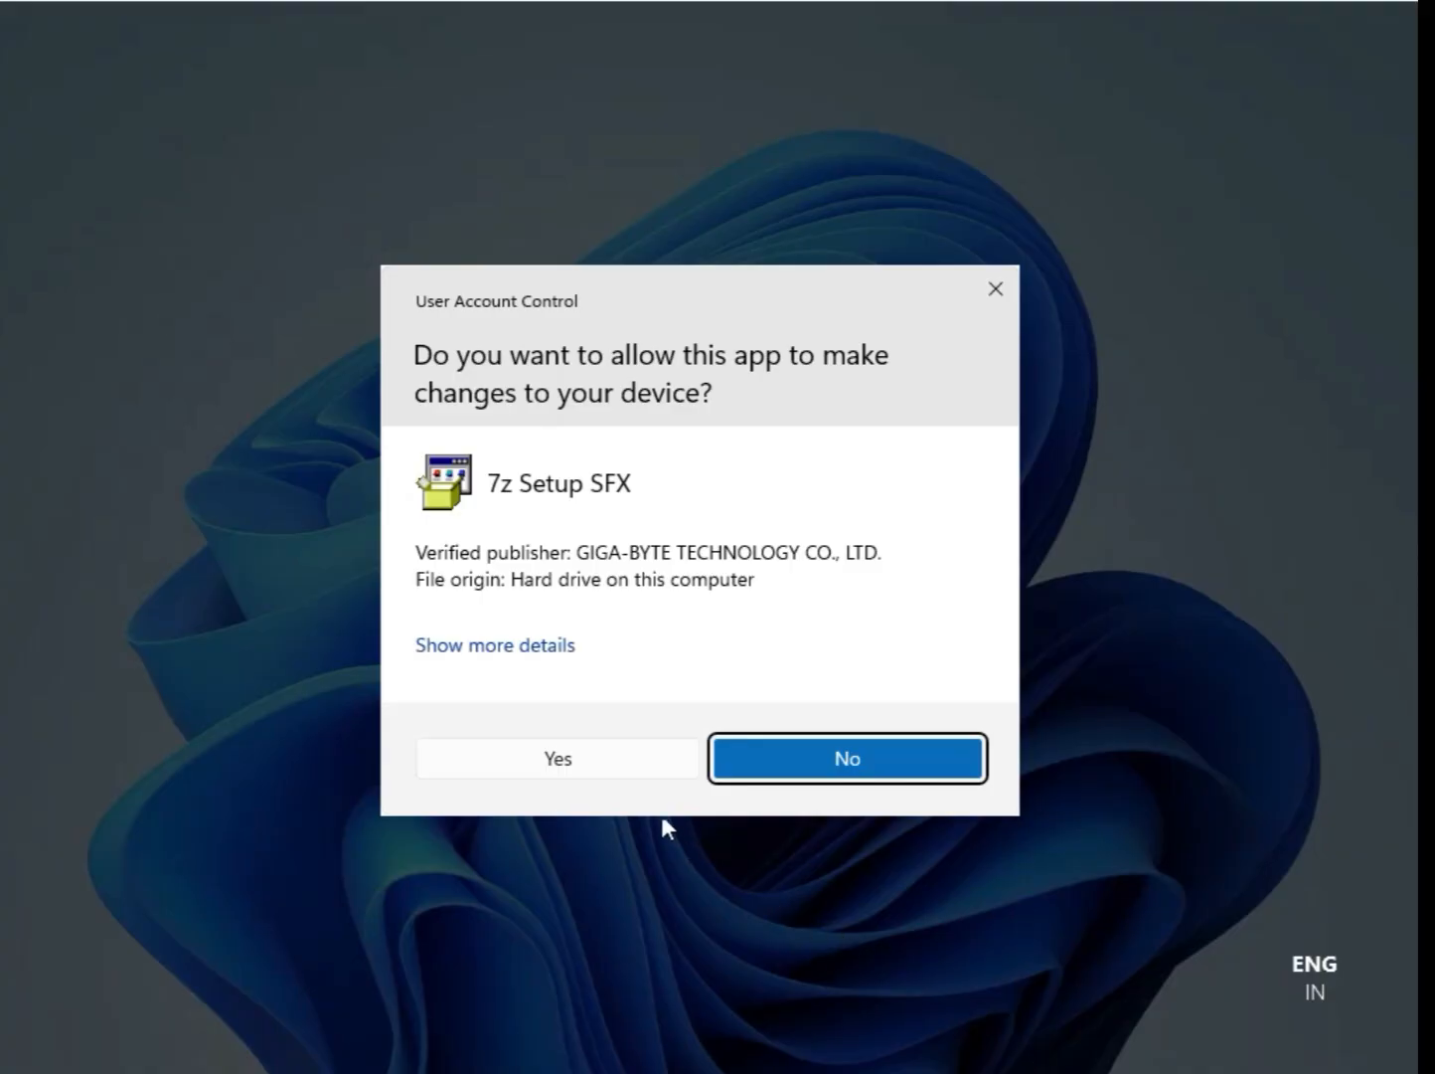
pyautogui.click(567, 757)
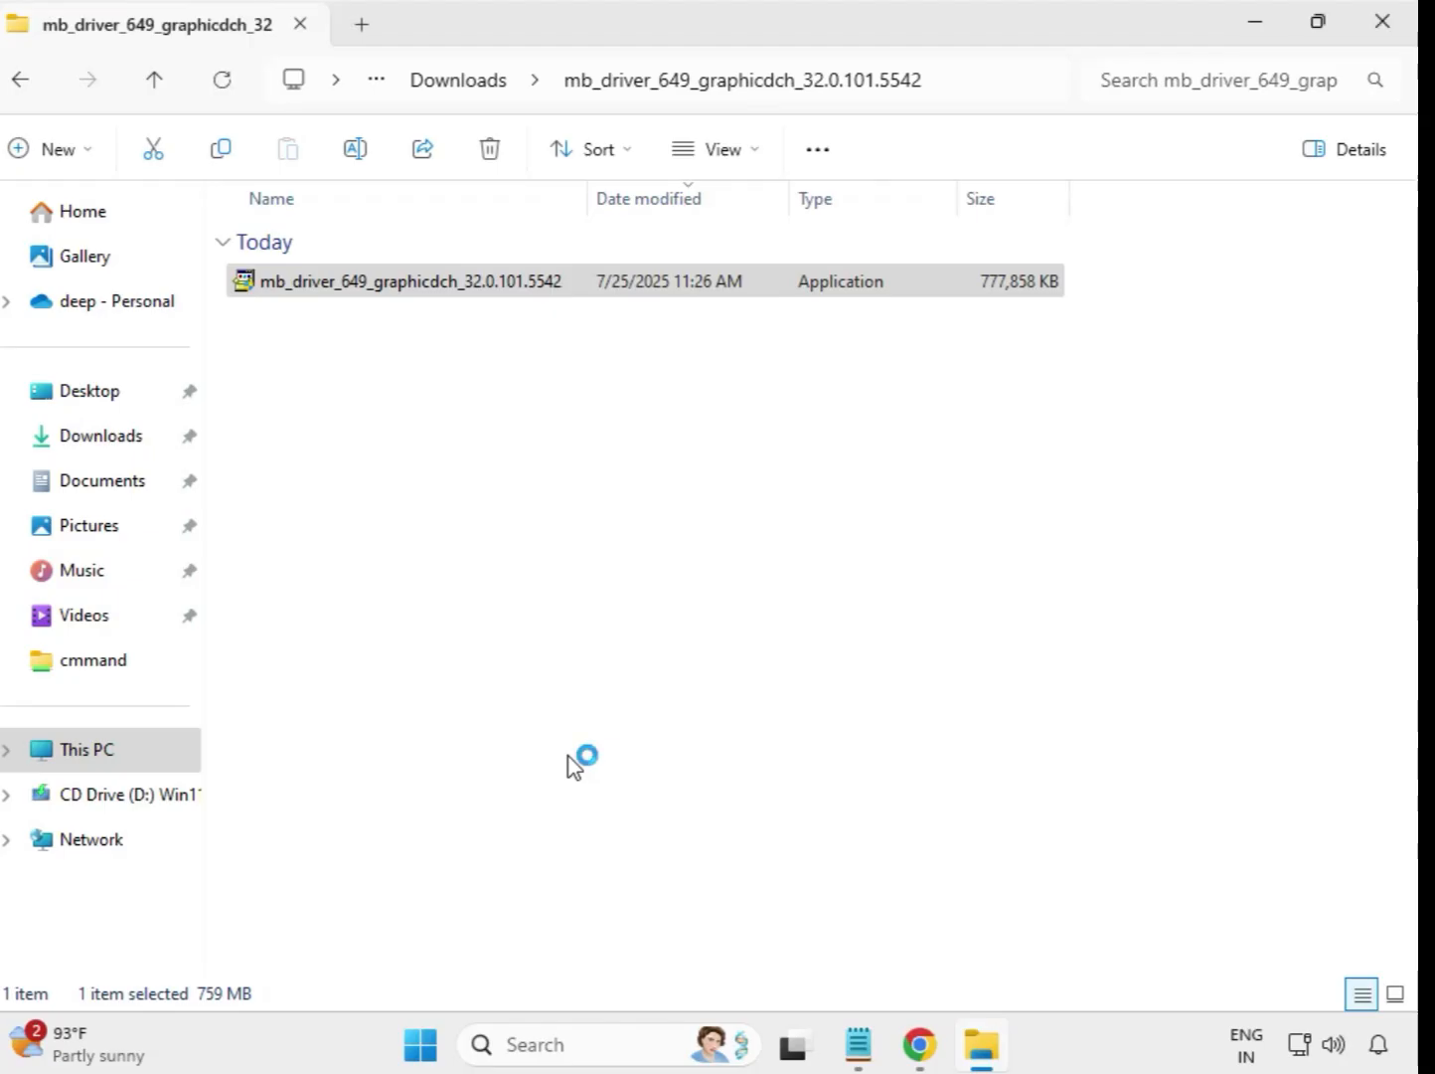